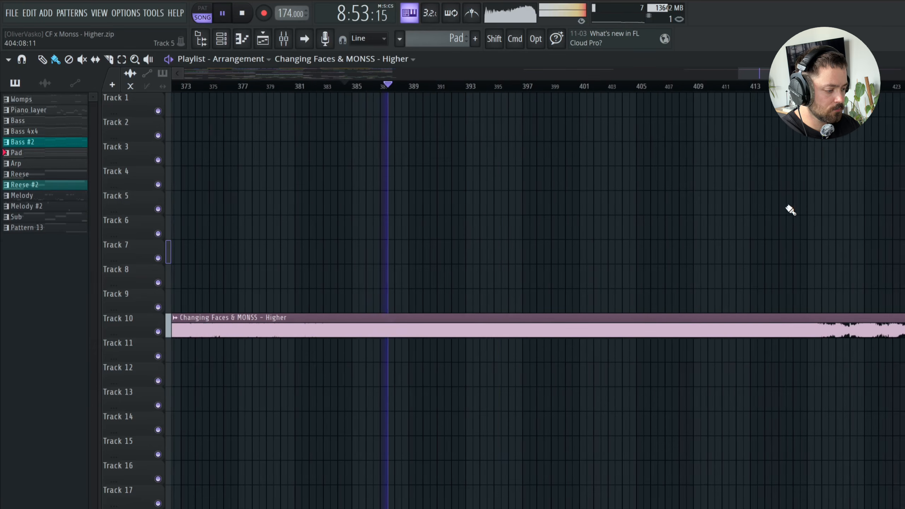
# Play the "Changing Faces & MONSS - Higher" audio clip on Track 10 from bar 437
pyautogui.scroll(-3, 791, 210)
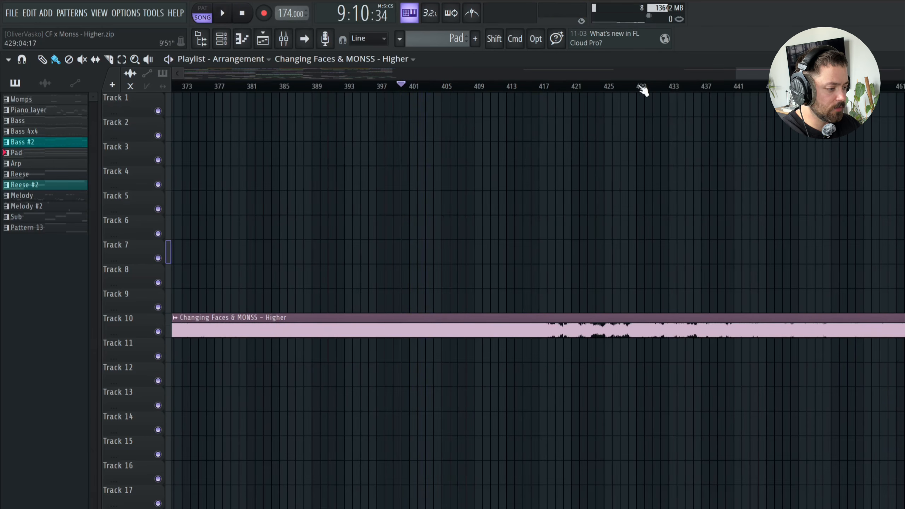
pyautogui.scroll(-2, 723, 218)
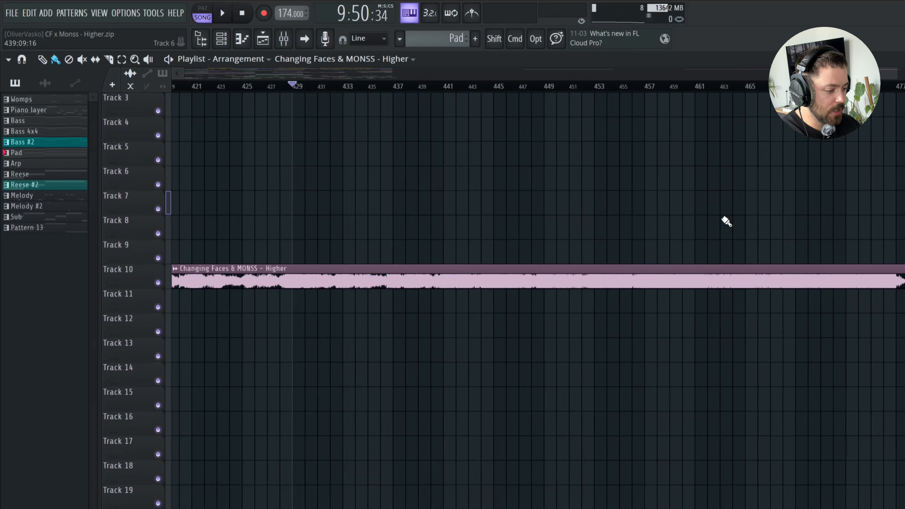
pyautogui.scroll(2, 457, 158)
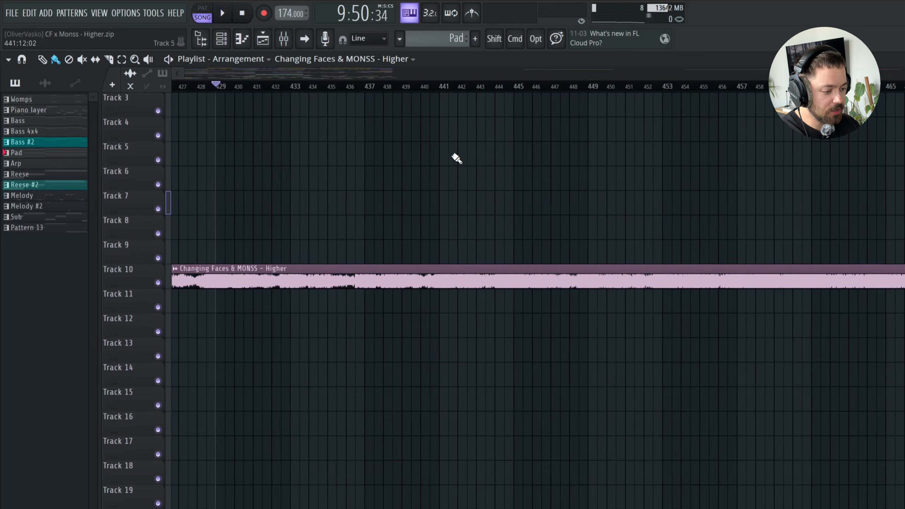
pyautogui.click(367, 88)
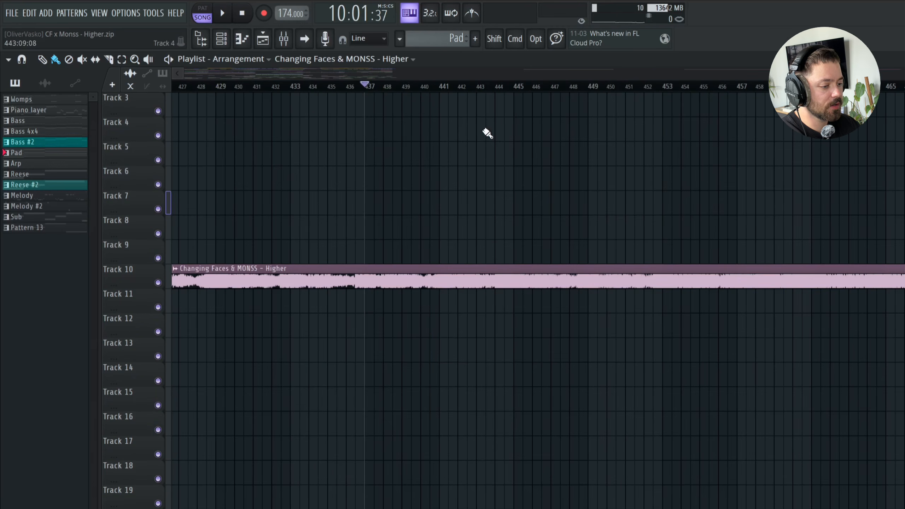
pyautogui.press('space')
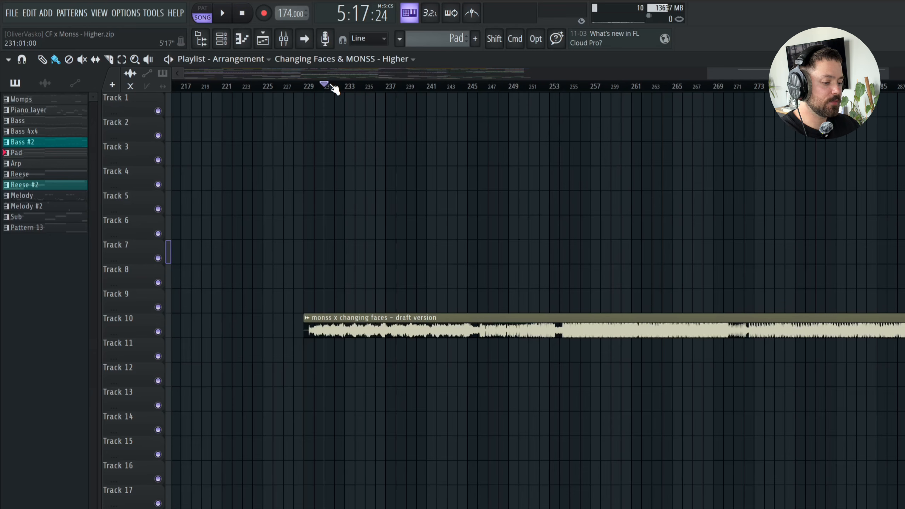
# Scrub the playhead across the opening of the "monss x changing faces - draft version" clip and play it from its start near bar 229
pyautogui.moveTo(333, 87); pyautogui.dragTo(496, 91)
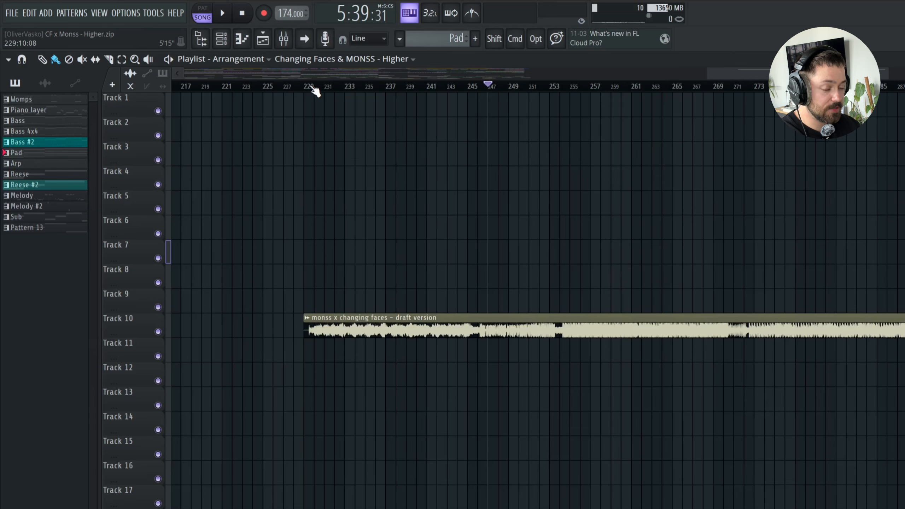
pyautogui.click(315, 89)
pyautogui.press('space')
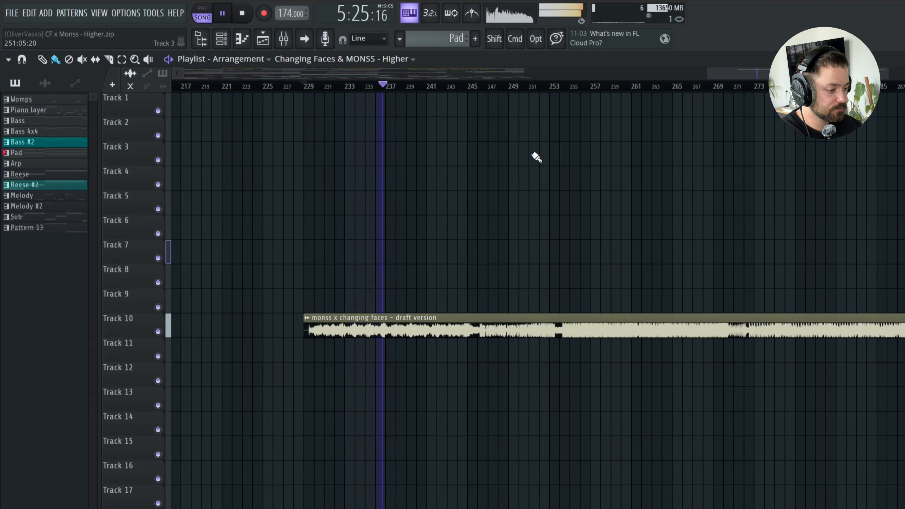
# Audition the draft version's loud section near bar 254 and its closing section from bar 273, and stop playback
pyautogui.click(561, 89)
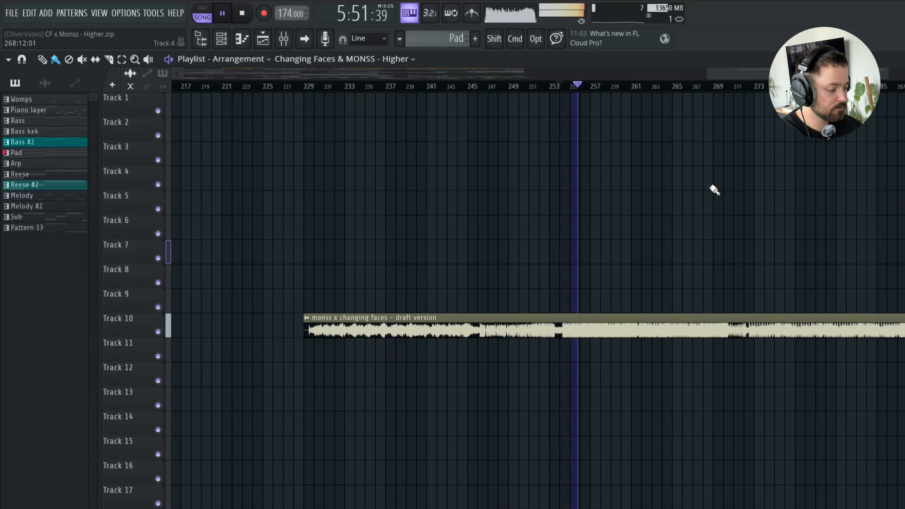
pyautogui.click(756, 88)
pyautogui.hscroll(5, 766, 146)
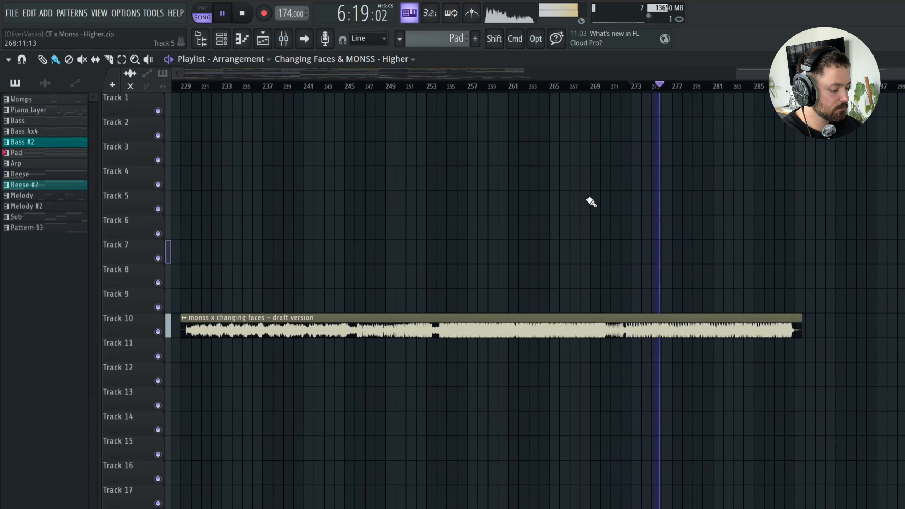
pyautogui.scroll(-1, 562, 221)
pyautogui.press('space')
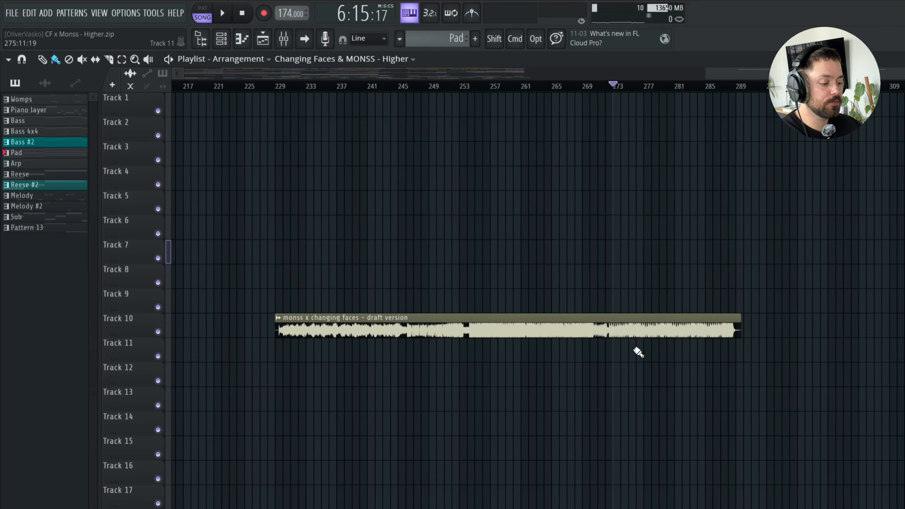
# Place the playhead at bar 231 near the start of the draft version clip
pyautogui.scroll(-1, 534, 321)
pyautogui.scroll(1, 463, 310)
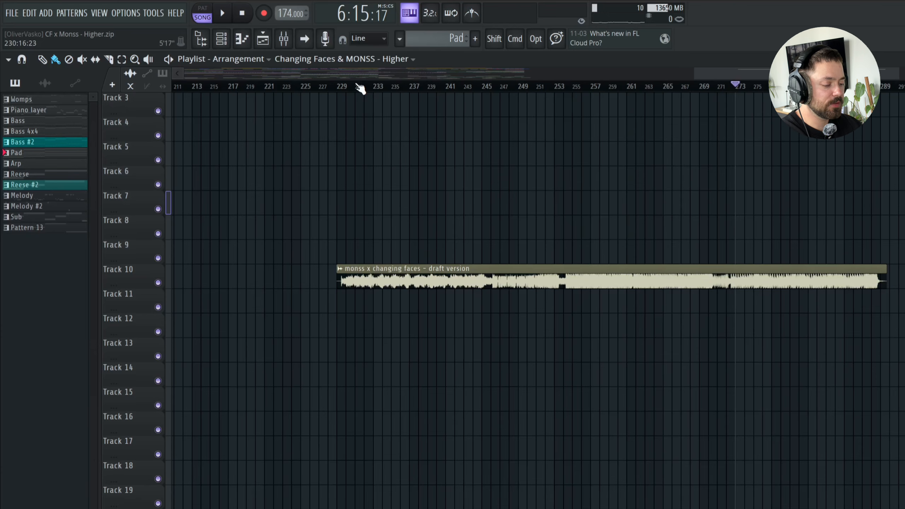
pyautogui.click(357, 86)
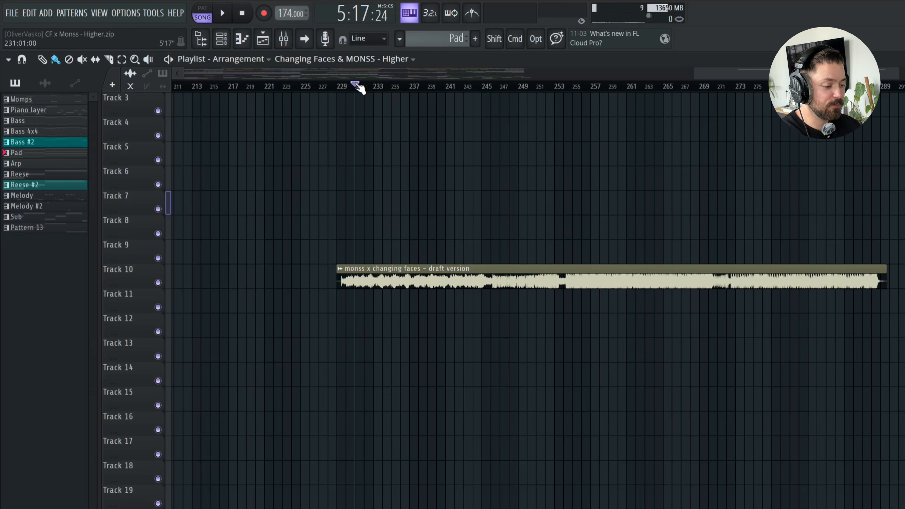
# Open the Piano layer pattern from Track 16 in the piano roll and listen to its melody
pyautogui.scroll(1, 360, 87)
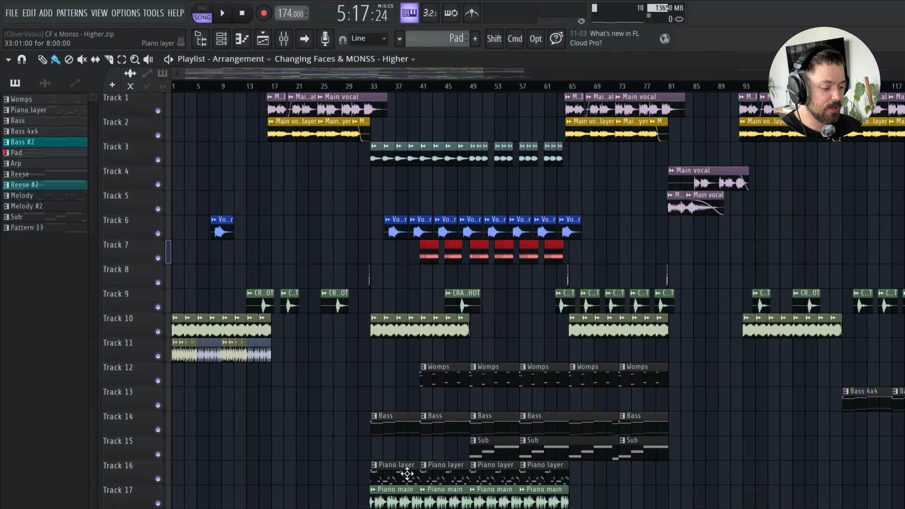
pyautogui.click(404, 476)
pyautogui.doubleClick(404, 476)
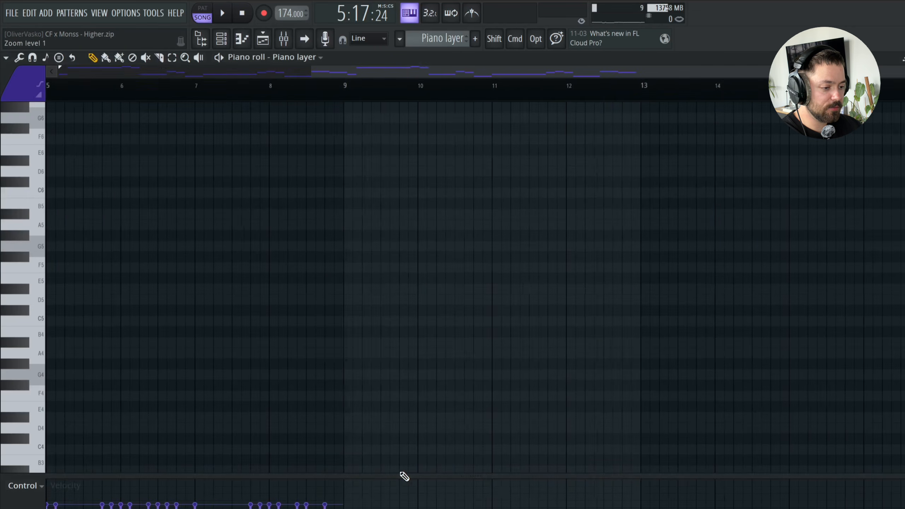
pyautogui.press('space')
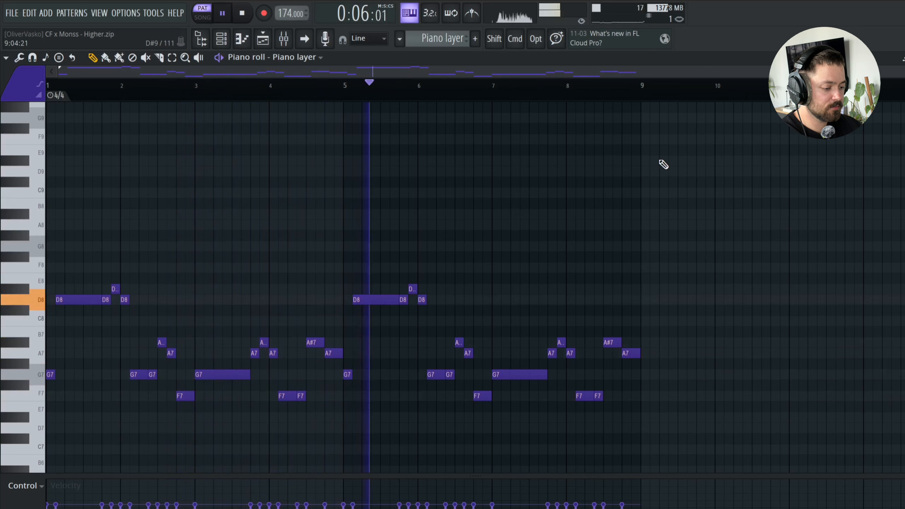
pyautogui.press('space')
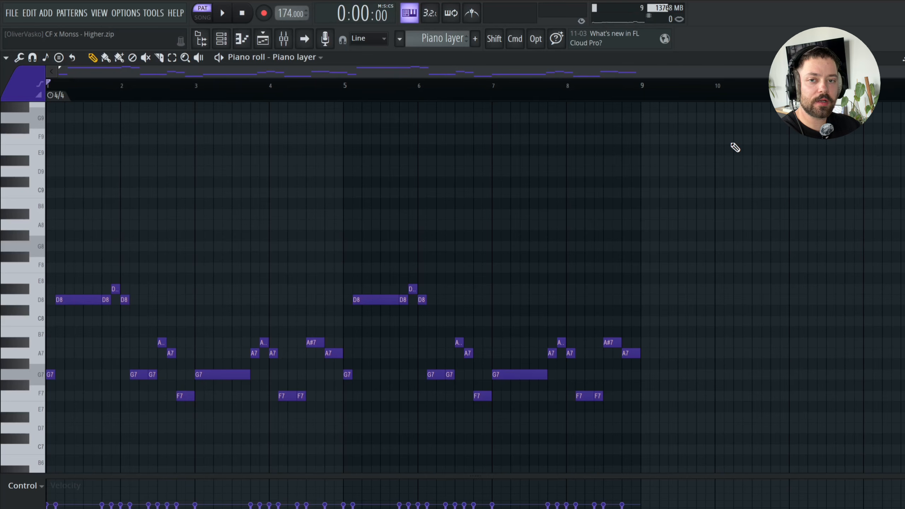
# Return to the playlist and place a Piano main audio clip at bar 193 on Track 15
pyautogui.press('F5')
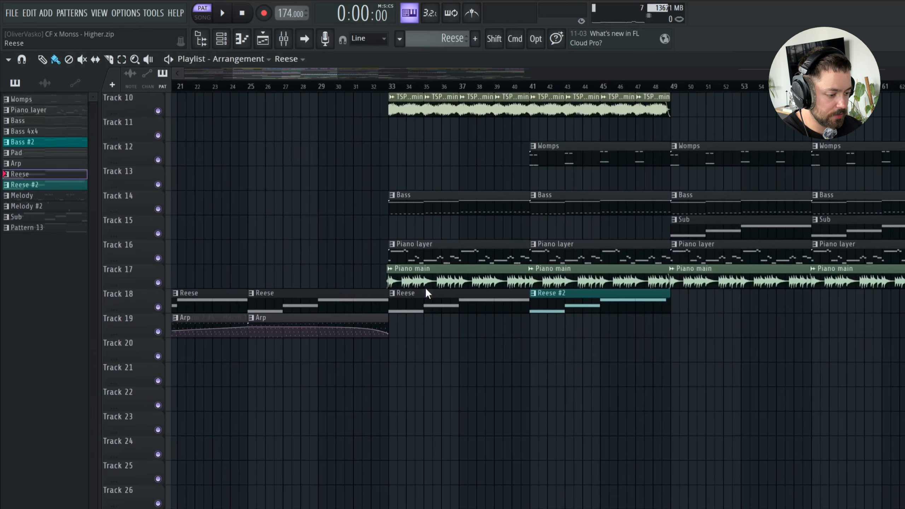
pyautogui.hscroll(15, 580, 305)
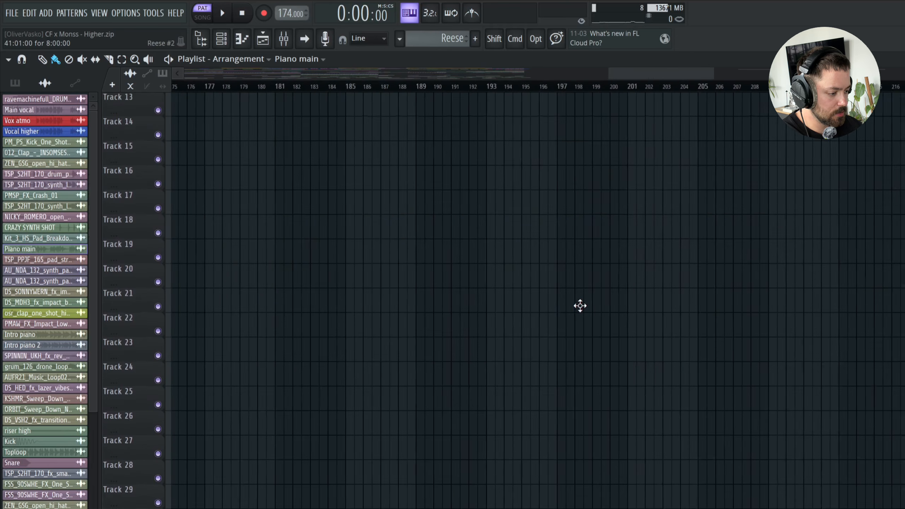
pyautogui.scroll(2, 443, 249)
pyautogui.click(390, 250)
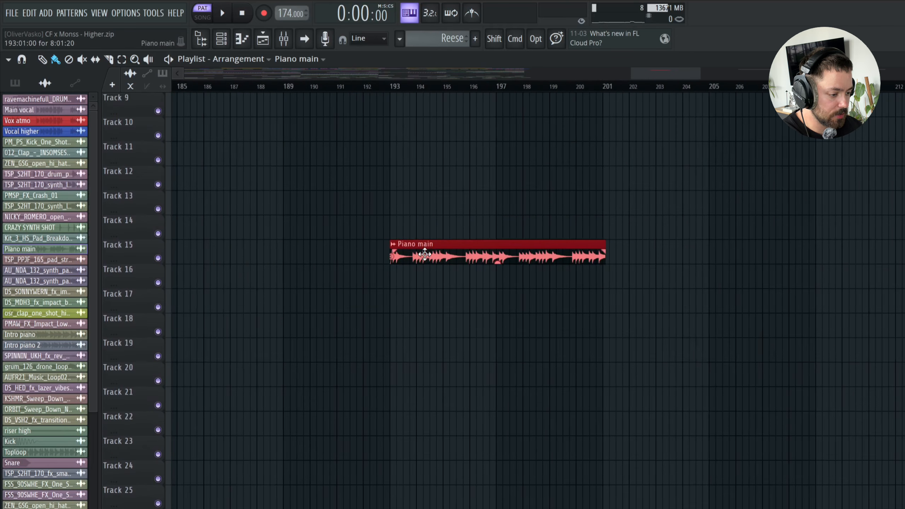
# Play the isolated Piano main clip from bar 193 and stop playback
pyautogui.click(390, 87)
pyautogui.press('space')
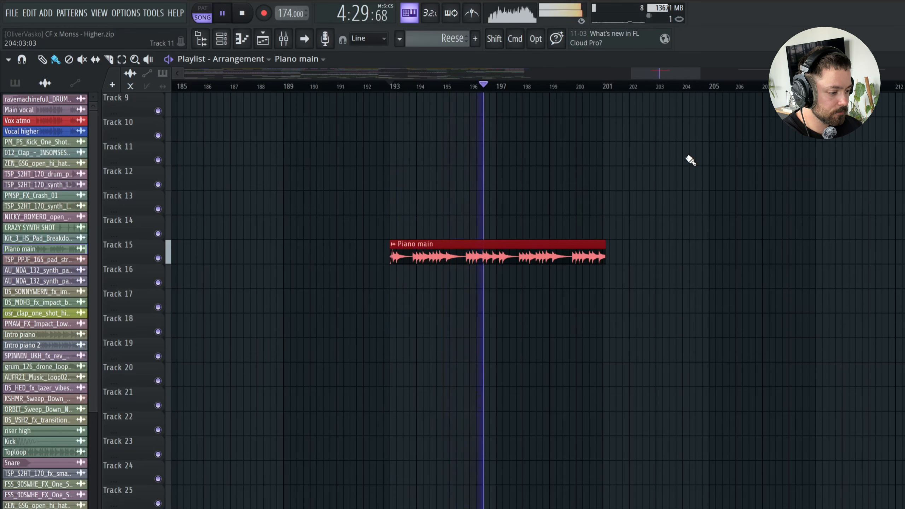
pyautogui.press('space')
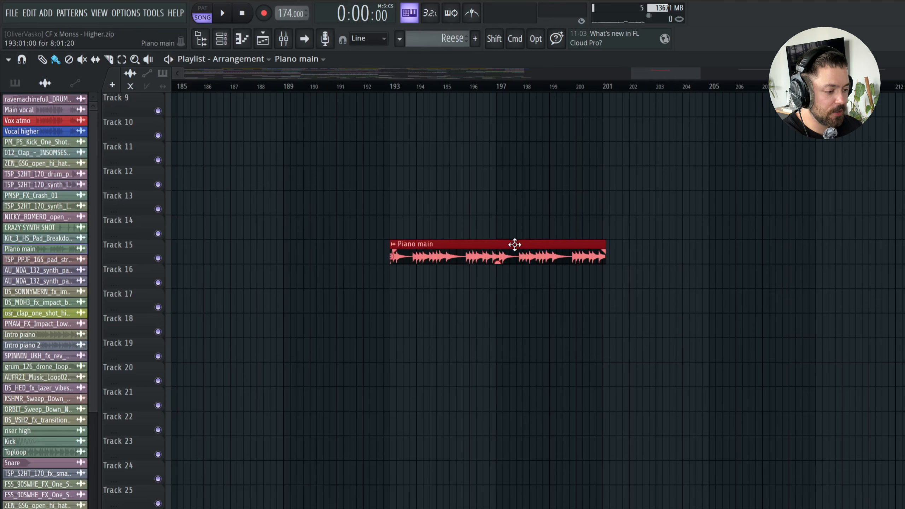
# Add the KORG M1 instrument, start its demo, and load the M1HouseSplit combi from the Bright character presets
pyautogui.click(46, 14)
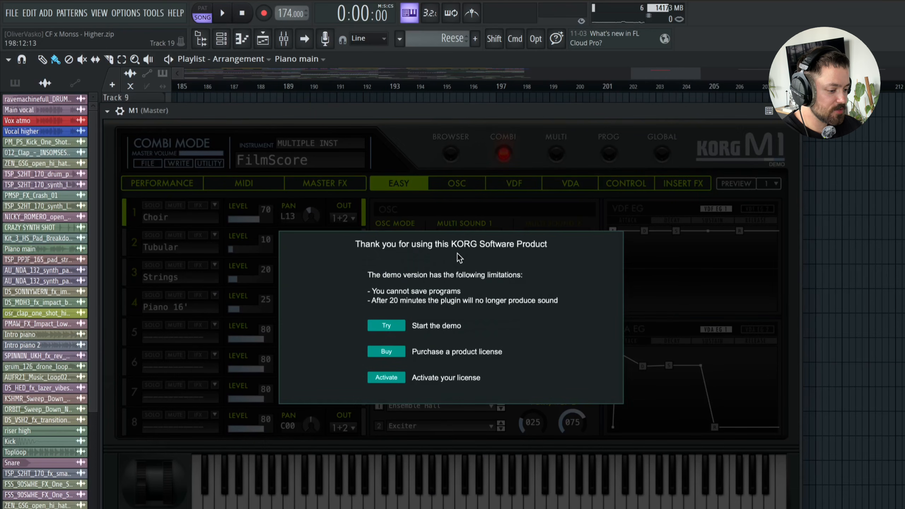
pyautogui.click(391, 327)
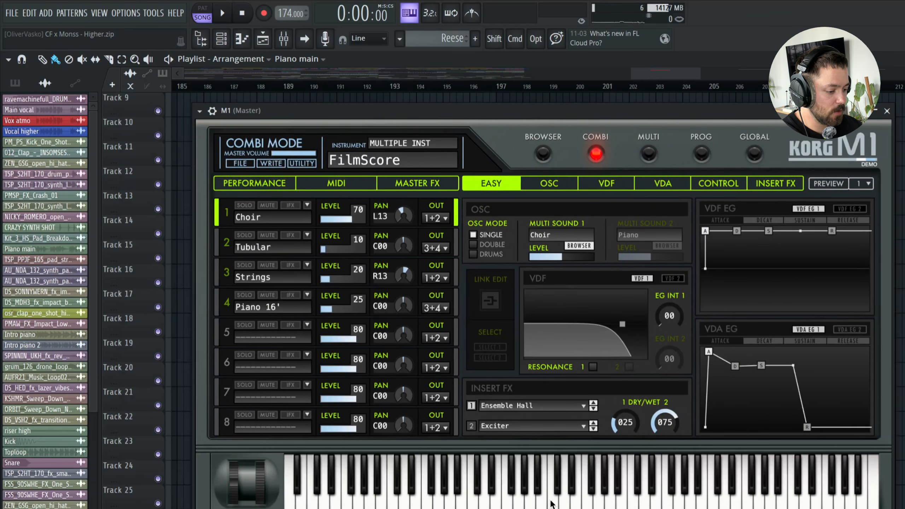
pyautogui.click(543, 154)
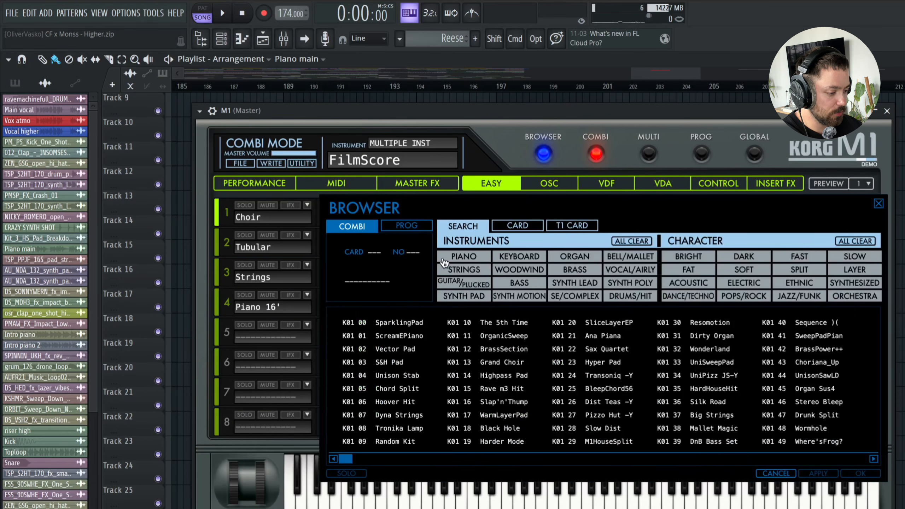
pyautogui.click(693, 257)
pyautogui.click(605, 358)
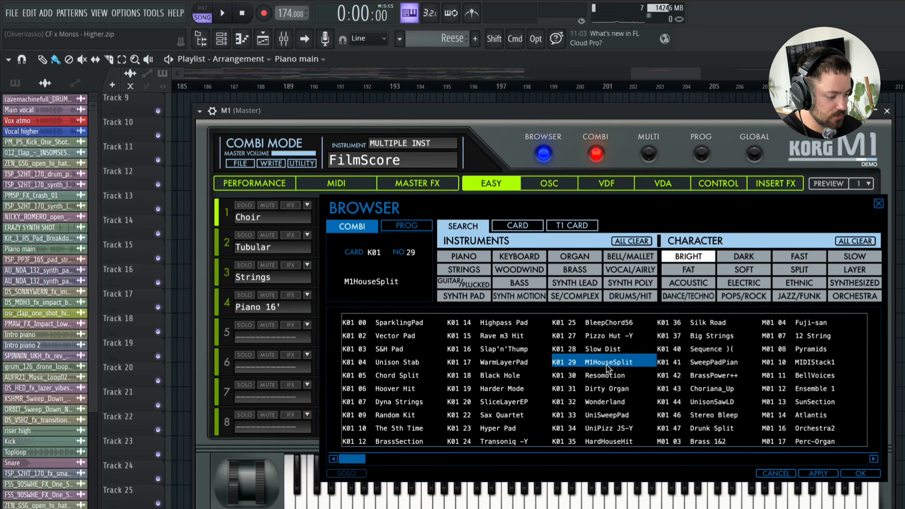
pyautogui.doubleClick(605, 361)
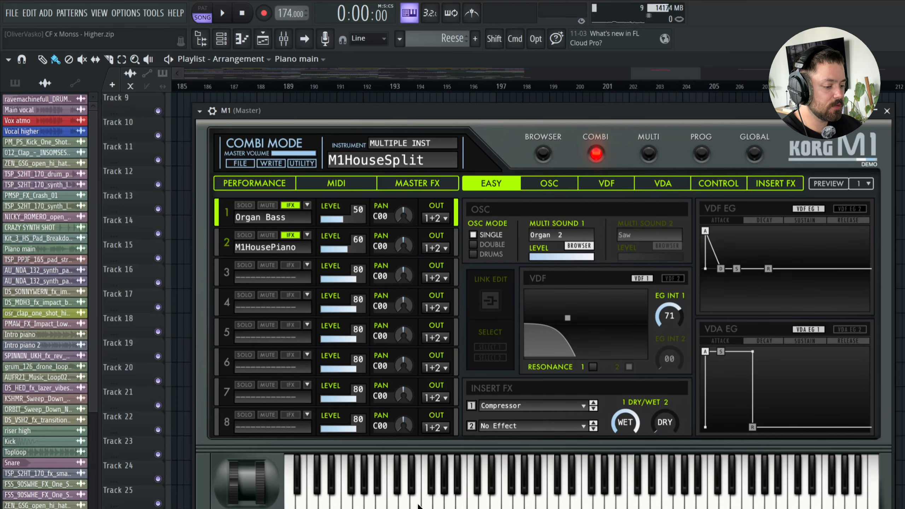
# Audition the M1HouseSplit preset with low, high and middle notes on its keyboard, and close the instrument window
pyautogui.click(404, 502)
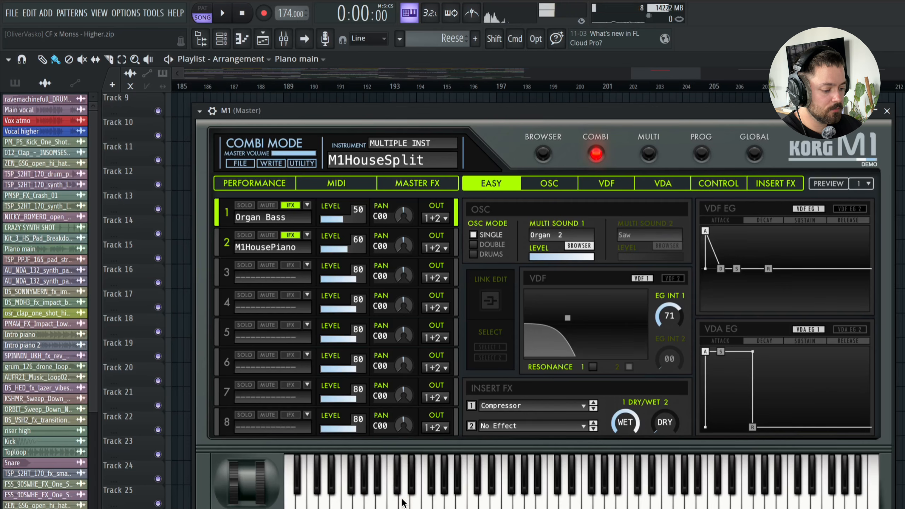
pyautogui.click(406, 499)
pyautogui.click(406, 498)
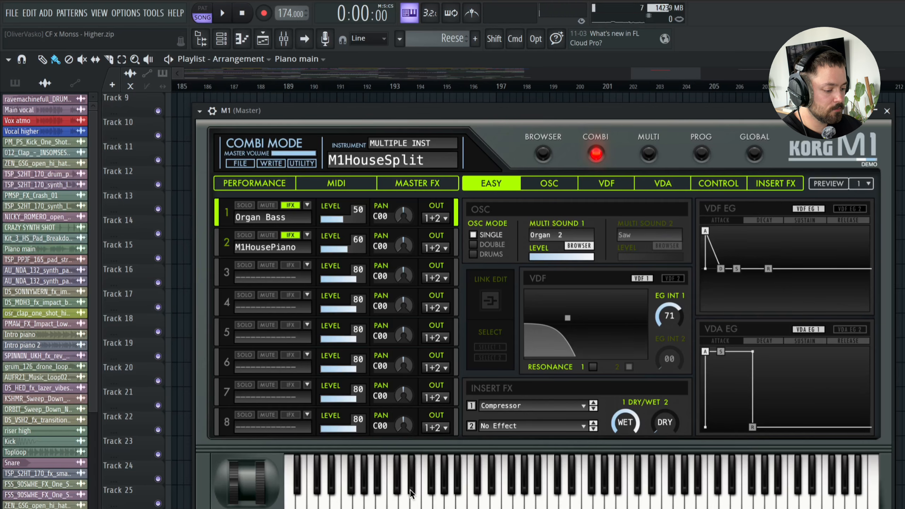
pyautogui.click(427, 497)
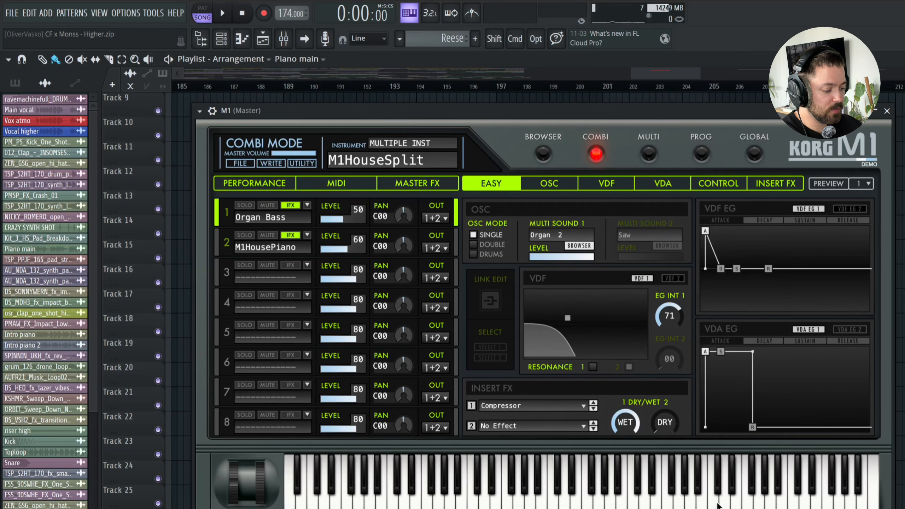
pyautogui.click(725, 503)
pyautogui.click(656, 503)
pyautogui.click(574, 505)
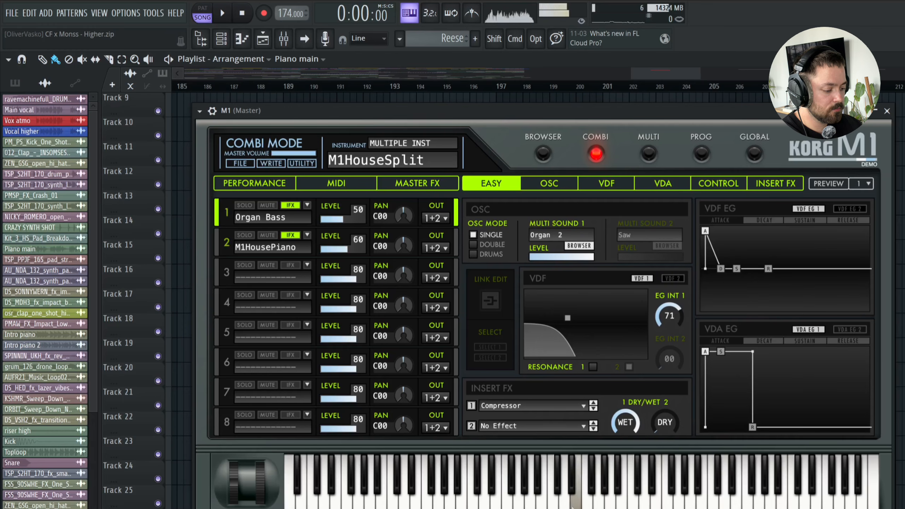
pyautogui.click(588, 501)
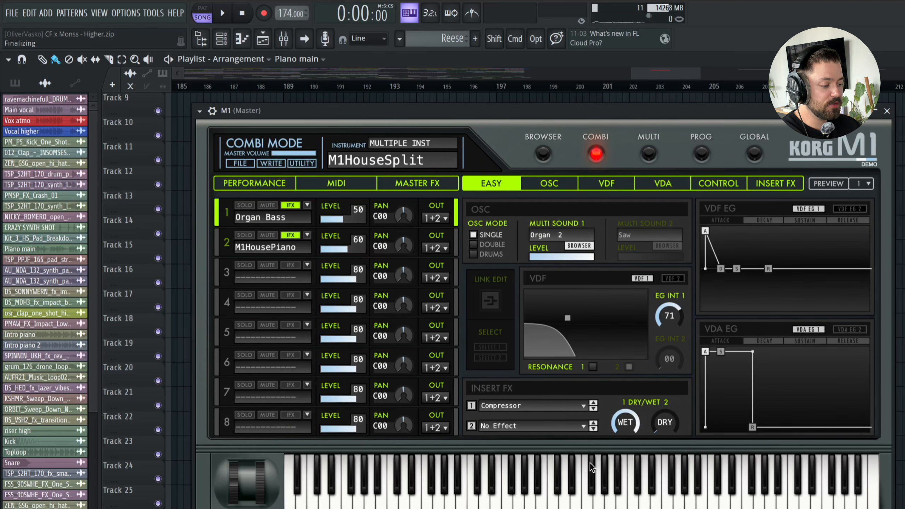
pyautogui.click(887, 111)
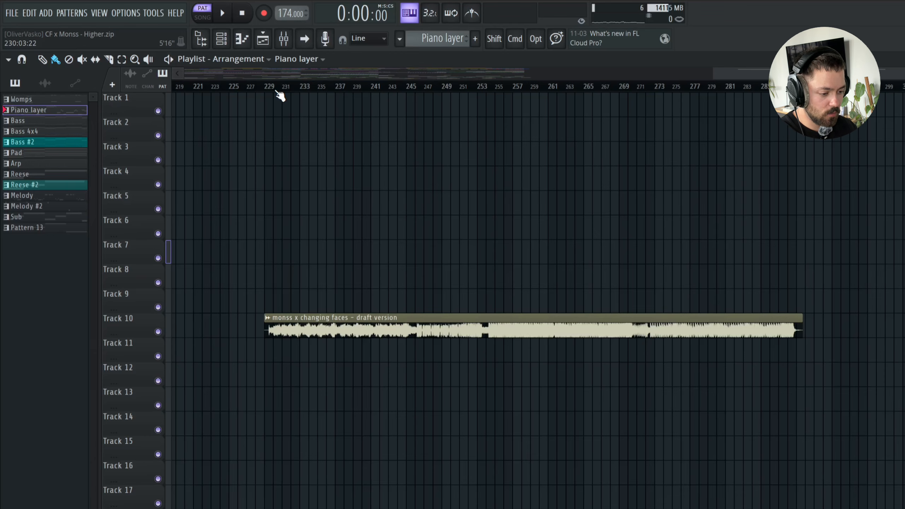
# Move the playhead to bar 229 and solo Track 11, which holds the Intro piano clips
pyautogui.click(277, 89)
pyautogui.hscroll(-15, 334, 97)
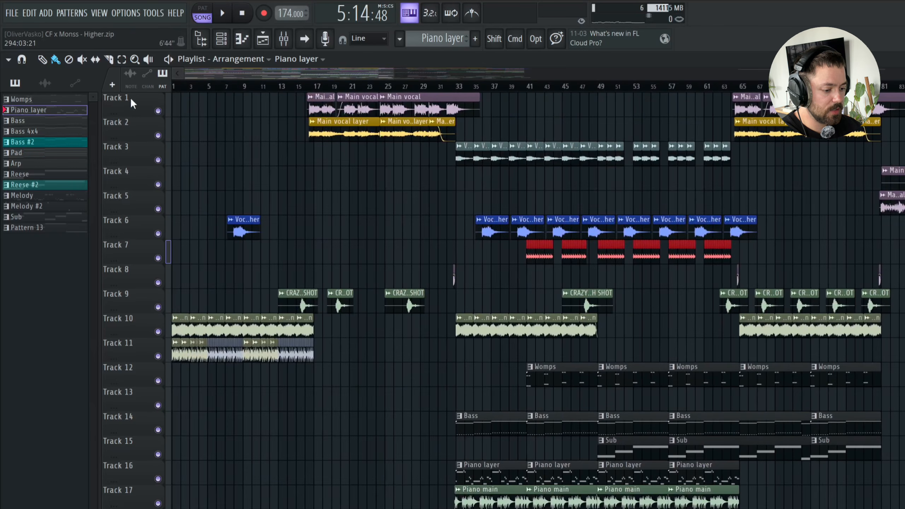
pyautogui.scroll(5, 194, 309)
pyautogui.scroll(-5, 193, 309)
pyautogui.scroll(3, 194, 310)
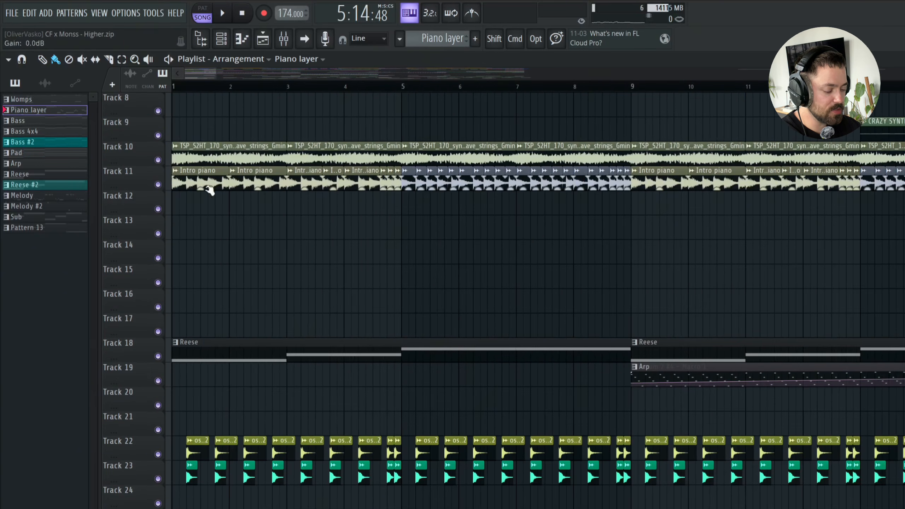
pyautogui.keyDown('ctrl'); pyautogui.click(158, 184); pyautogui.keyUp('ctrl')
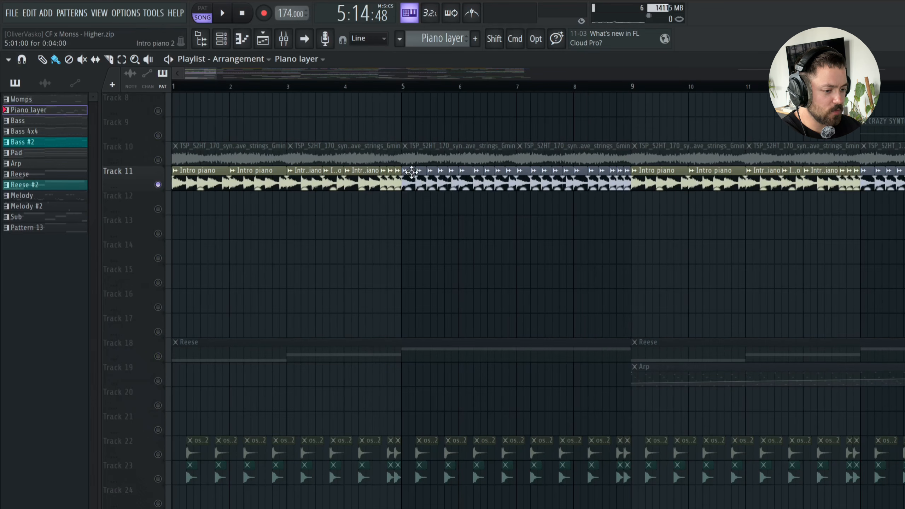
# View the sample settings of the Intro piano 2 clip, close them, and delete its full-length clip below Track 11
pyautogui.doubleClick(411, 172)
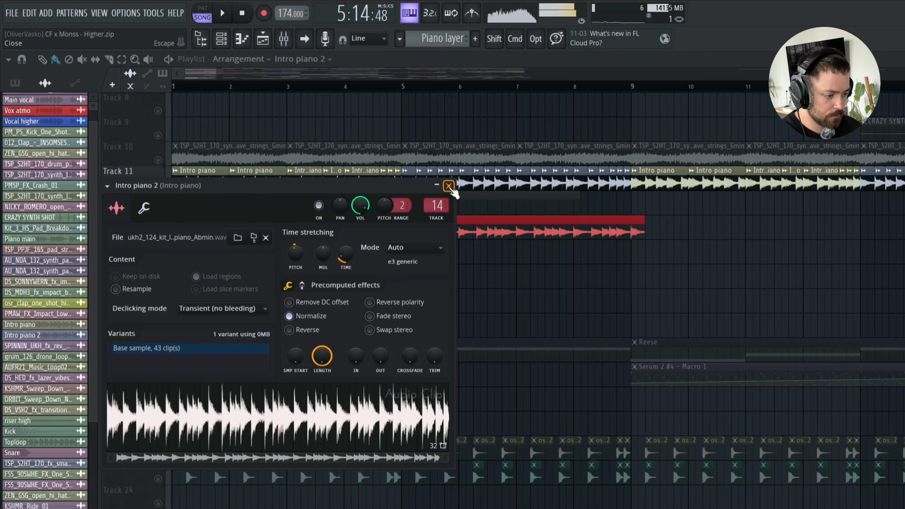
pyautogui.click(449, 186)
pyautogui.rightClick(468, 216)
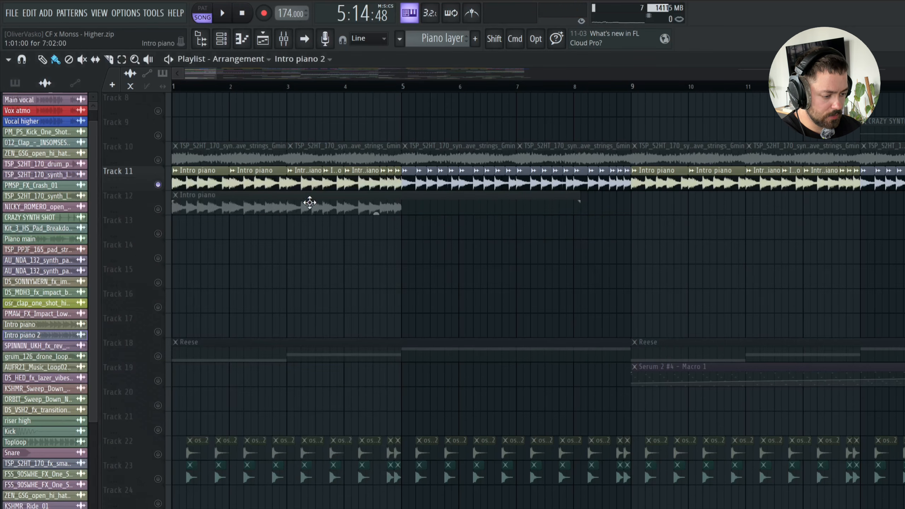
# Inspect the sample settings of the full-length Intro piano clip on Track 12, and compare it with the chopped clips on Track 11
pyautogui.doubleClick(309, 202)
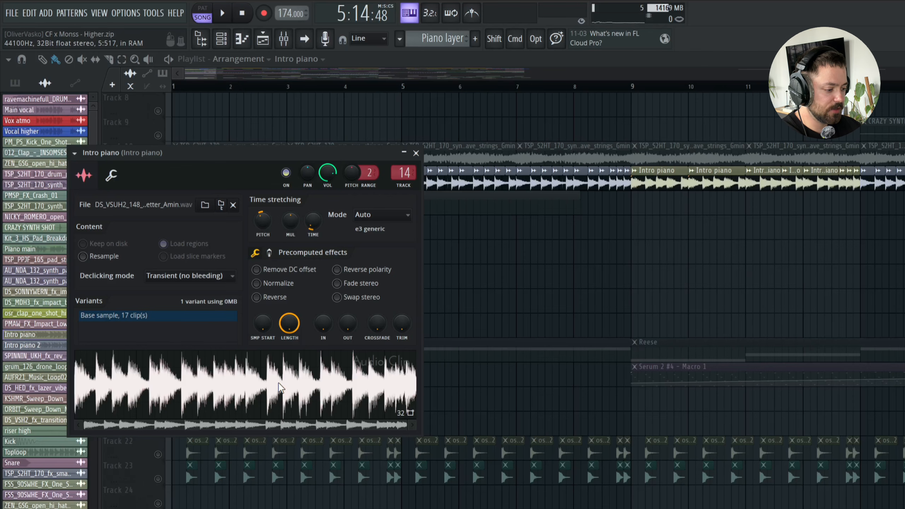
pyautogui.click(416, 153)
pyautogui.scroll(2, 320, 224)
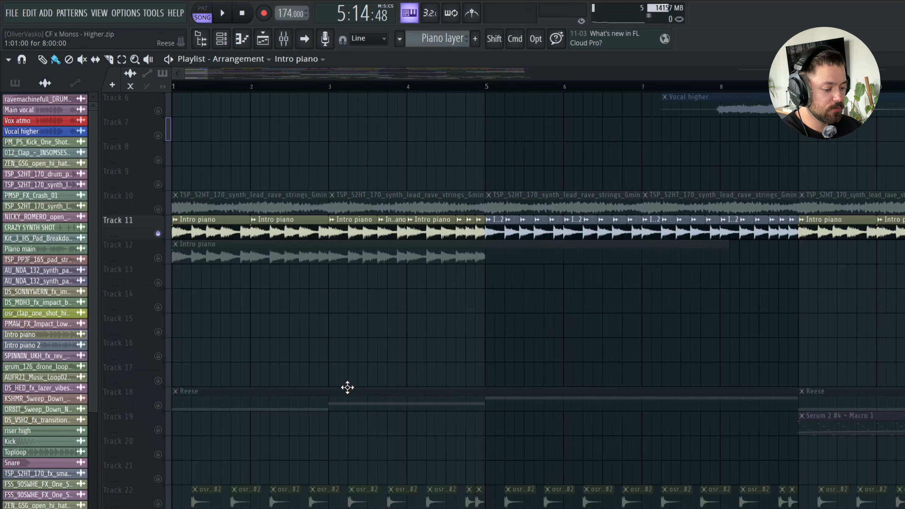
pyautogui.scroll(-1, 348, 386)
pyautogui.scroll(-1, 313, 402)
pyautogui.scroll(2, 163, 292)
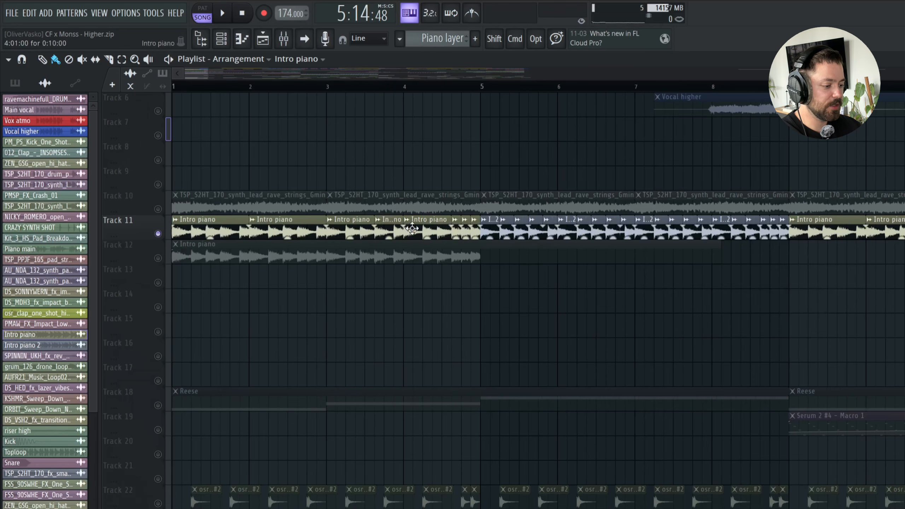
# Enable the Reese on Track 18 alongside the soloed Intro piano clips, and play both from the start
pyautogui.click(158, 405)
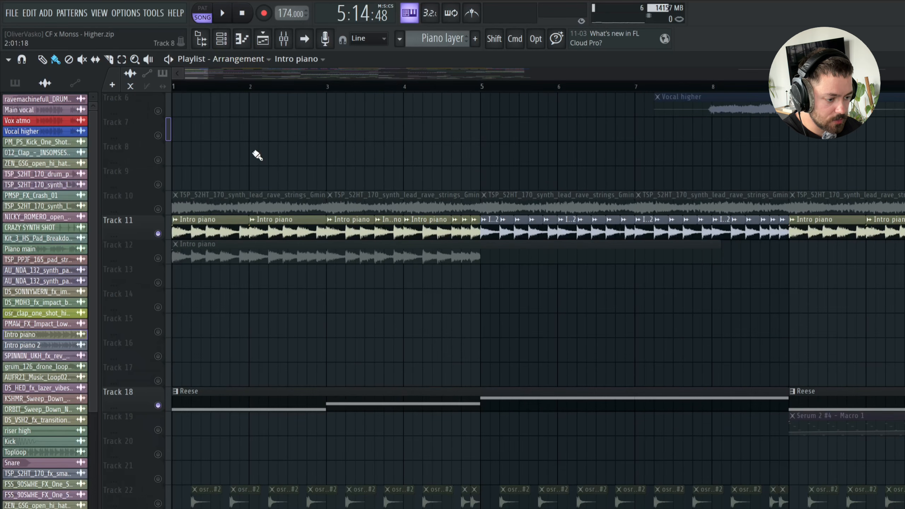
pyautogui.press('space')
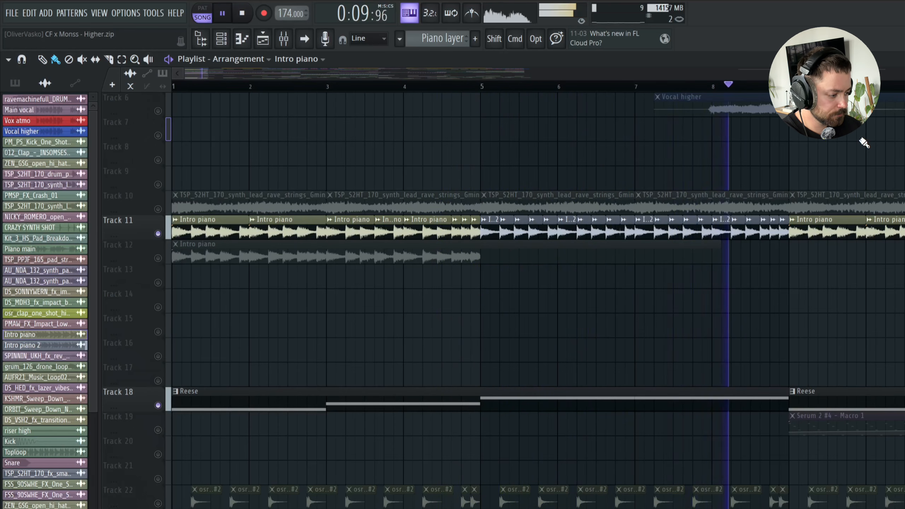
pyautogui.press('space')
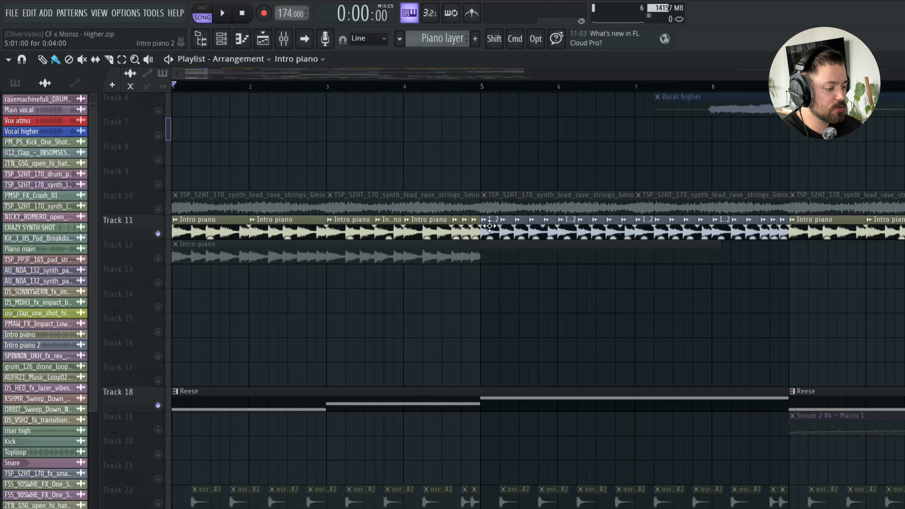
# Restore all tracks from solo and delete the full-length Intro piano clip from Track 12
pyautogui.keyDown('ctrl'); pyautogui.click(158, 257); pyautogui.keyUp('ctrl')
pyautogui.keyDown('ctrl'); pyautogui.click(157, 258); pyautogui.keyUp('ctrl')
pyautogui.rightClick(236, 262)
pyautogui.scroll(-3, 238, 268)
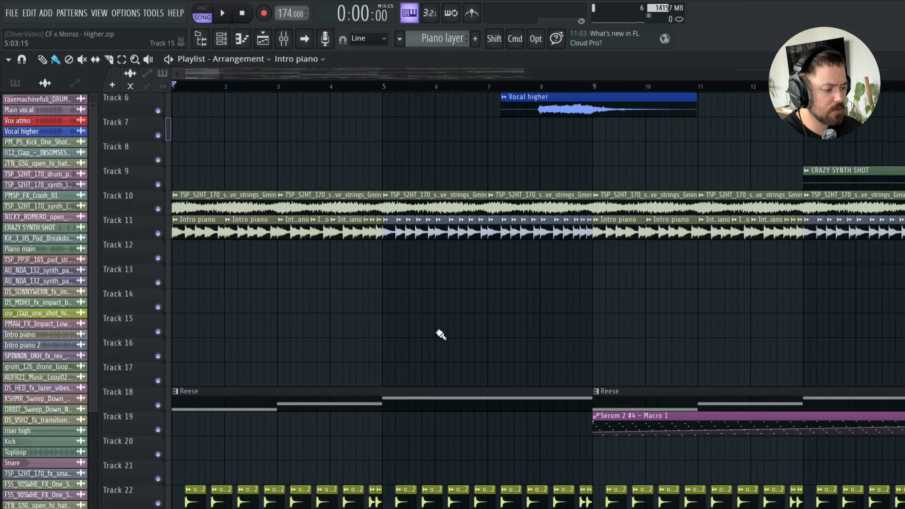
pyautogui.scroll(-2, 628, 396)
# Audition the TSP_S2HT_170_synth_lead_rave_strings_Gmin clip on Track 10 with the playback tool
pyautogui.press('space')
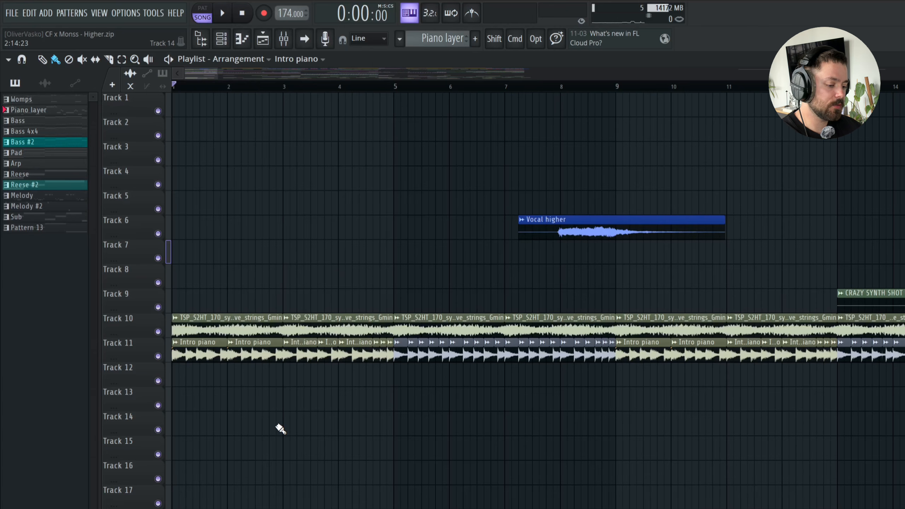
pyautogui.press('y')
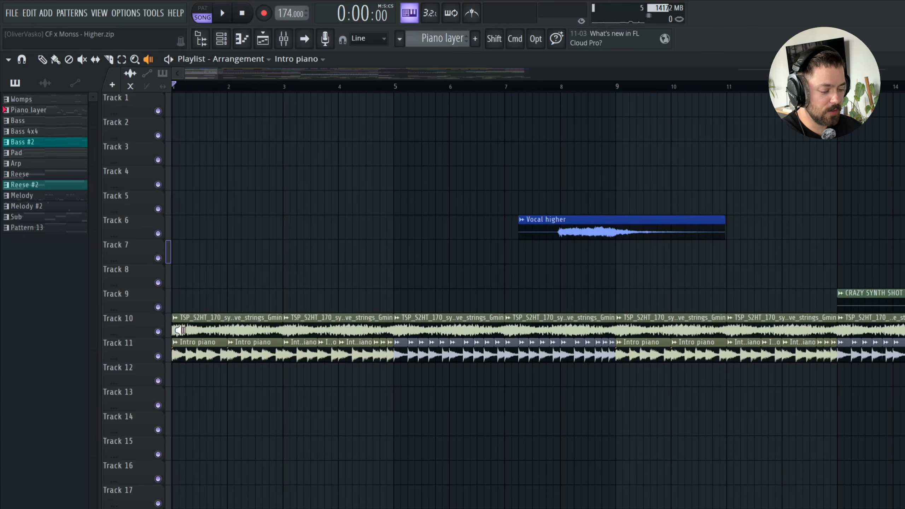
pyautogui.click(178, 330)
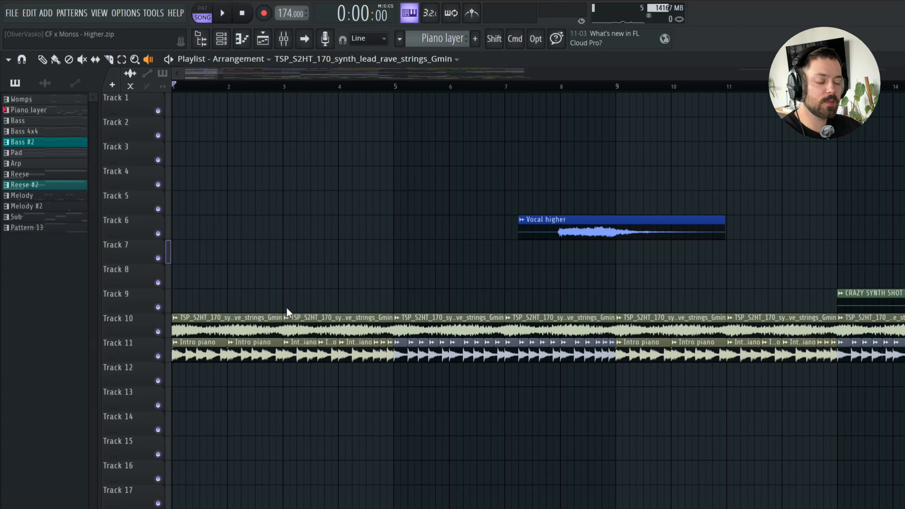
pyautogui.scroll(-1, 285, 307)
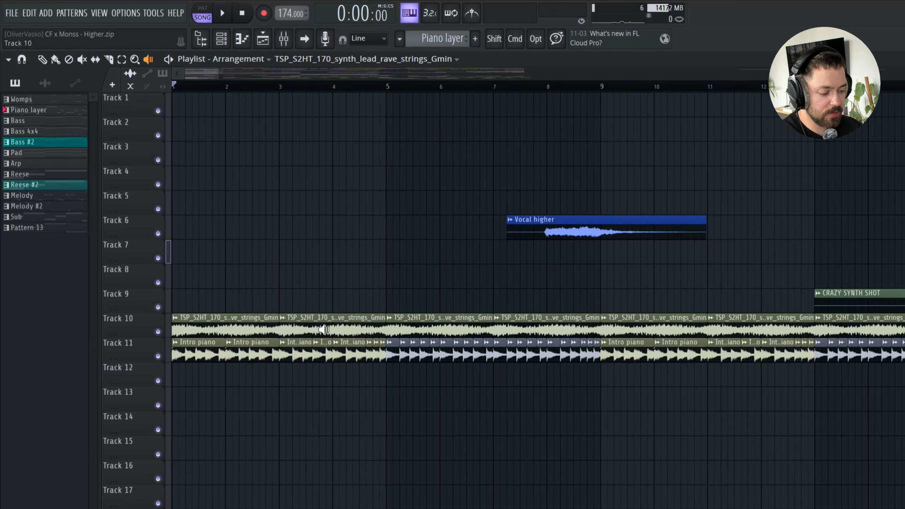
# Play the intro while muting and unmuting Track 10, and mute the Vocal higher clip's Track 6 before stopping playback
pyautogui.click(157, 332)
pyautogui.press('space')
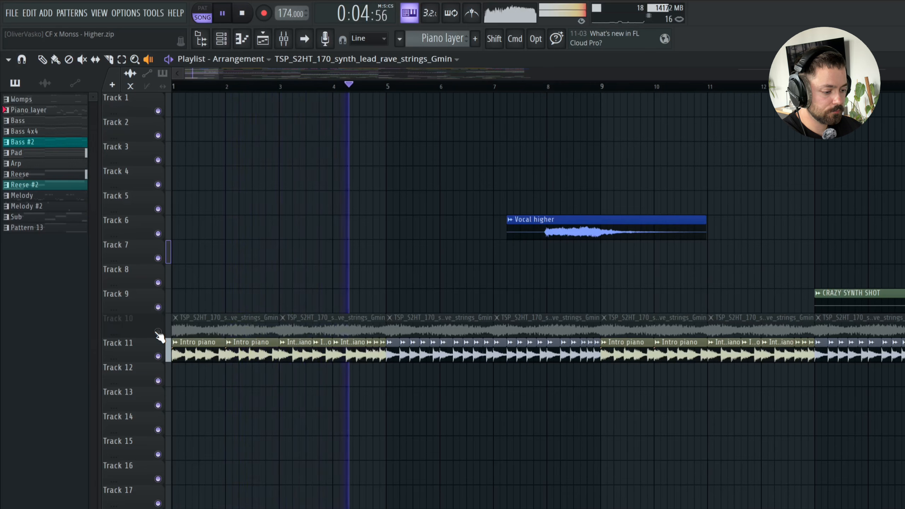
pyautogui.click(158, 332)
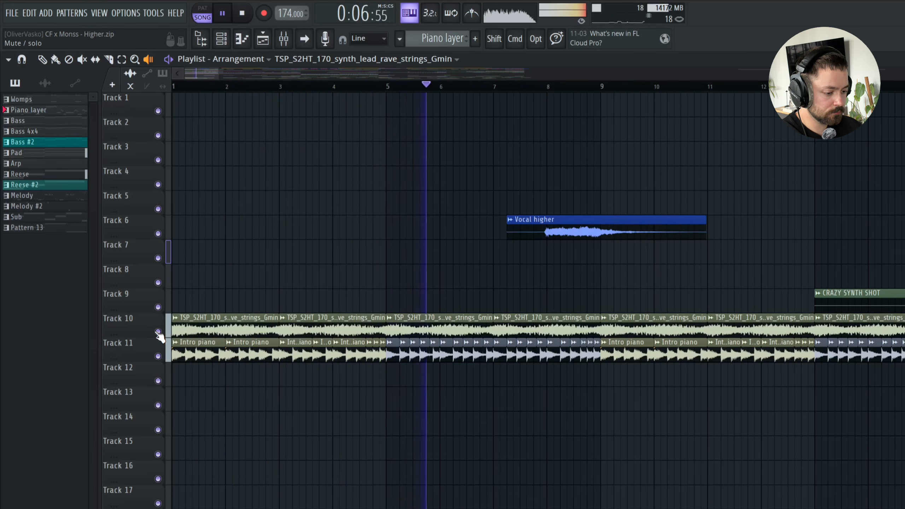
pyautogui.click(158, 234)
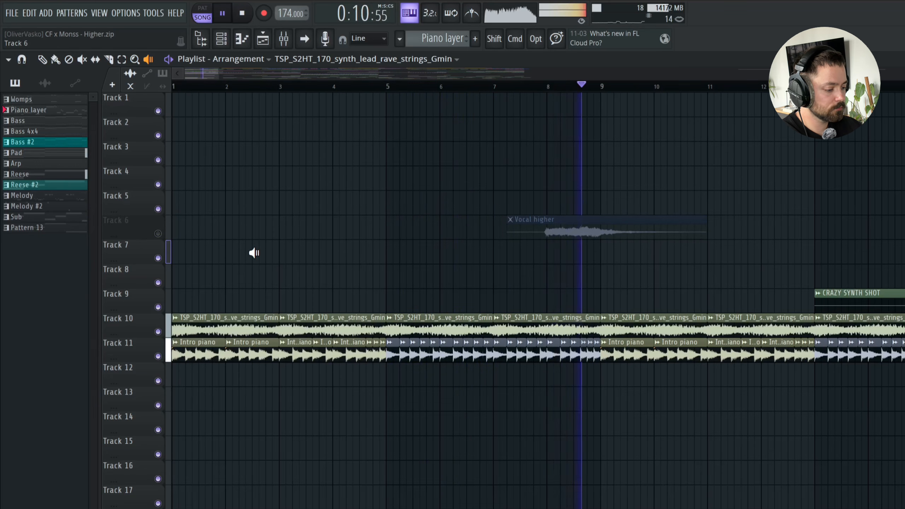
pyautogui.press('space')
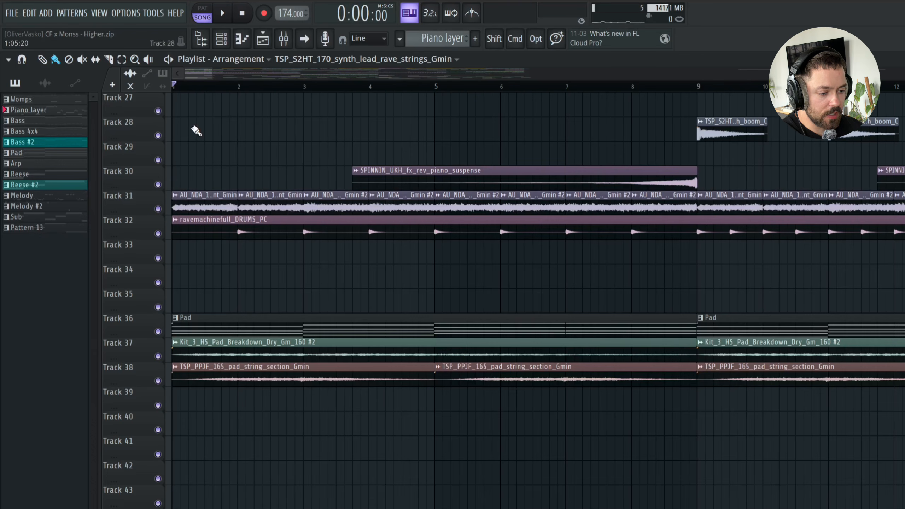
# Audition the AU_NDA_132 synth pad loop on Track 31, the Kit_3_H5 pad on Track 37 and the string section on Track 38
pyautogui.press('b')
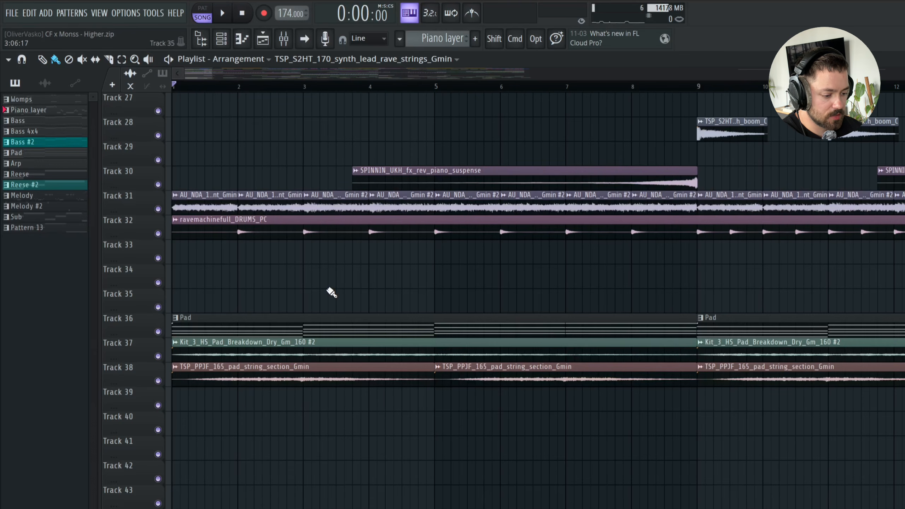
pyautogui.click(148, 59)
pyautogui.click(182, 208)
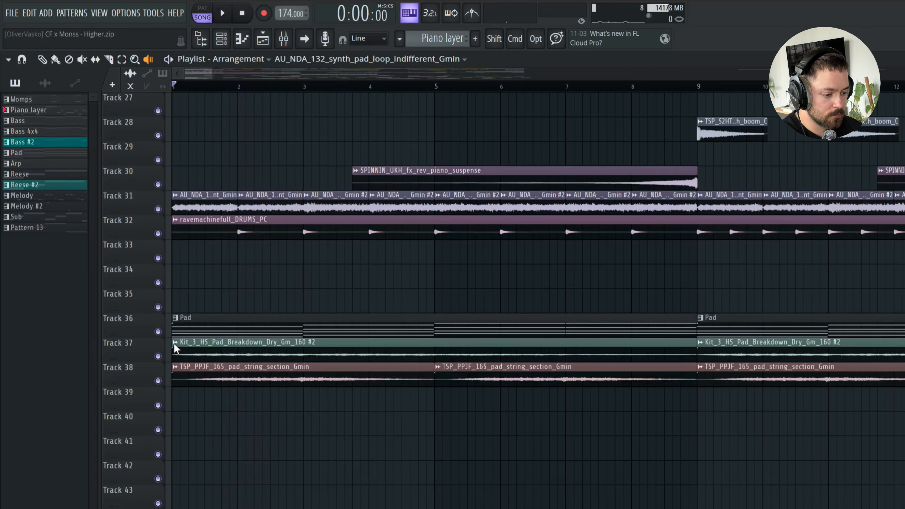
pyautogui.click(184, 352)
pyautogui.moveTo(183, 351); pyautogui.dragTo(228, 372)
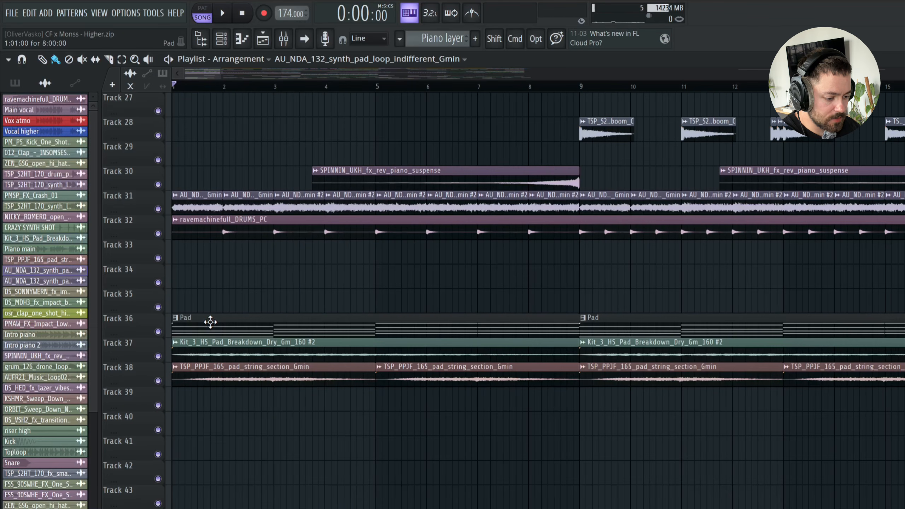
# Open the Pad pattern in the piano roll and play its chords in pattern mode
pyautogui.doubleClick(210, 322)
pyautogui.press('space')
pyautogui.click(203, 8)
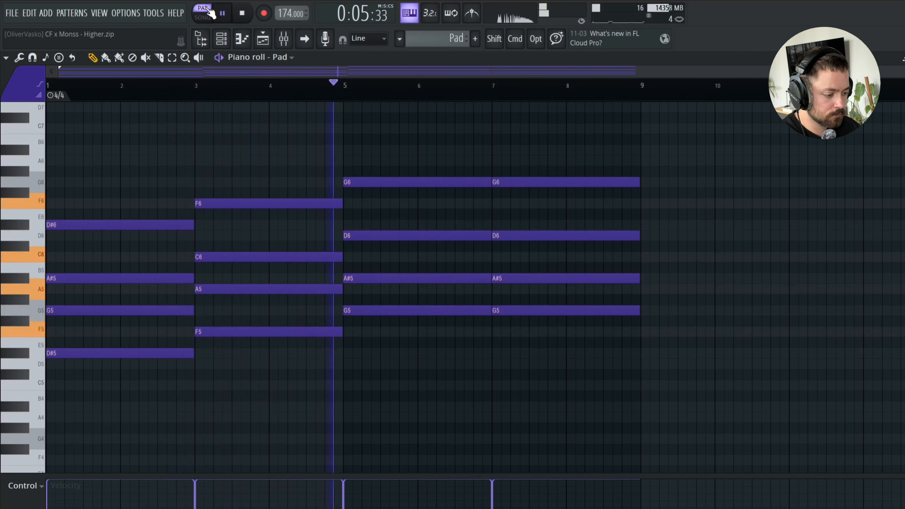
pyautogui.press('space')
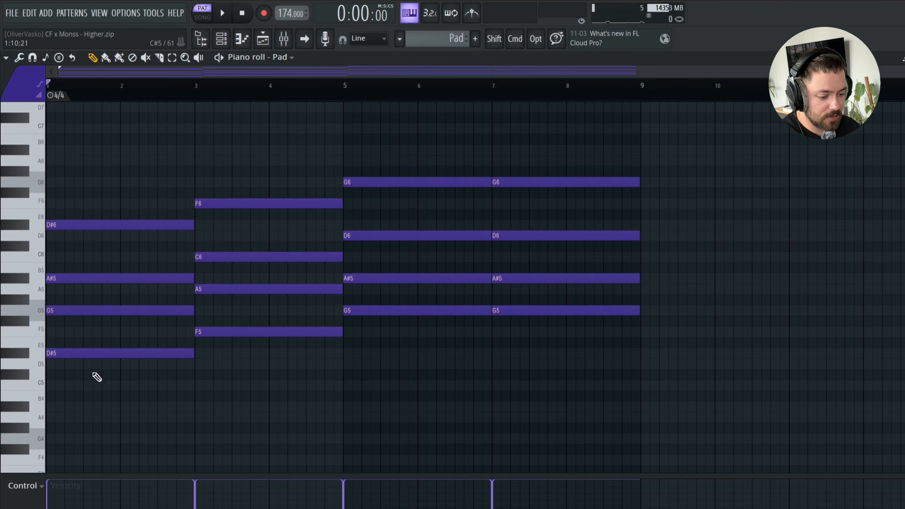
# Select the lower notes of the Pad chords in bars 1 to 6 to point them out
pyautogui.moveTo(167, 378); pyautogui.dragTo(408, 313)
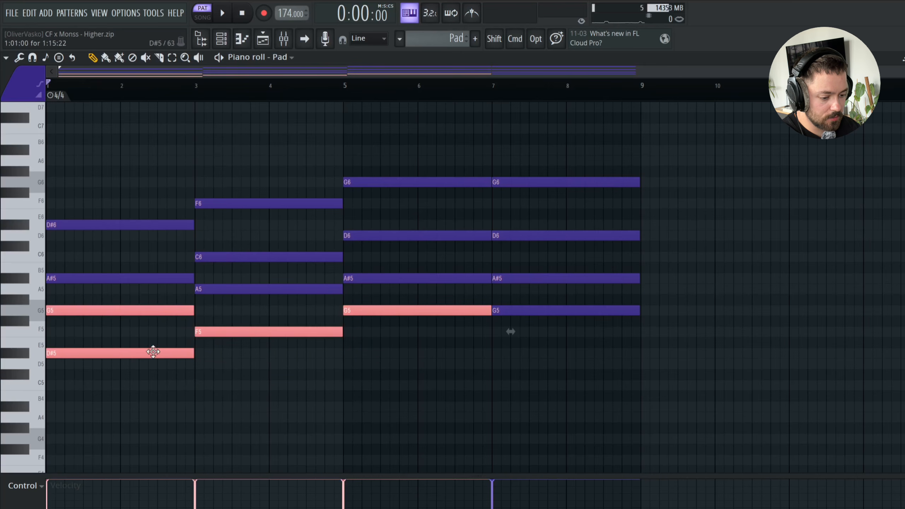
pyautogui.click(151, 364)
pyautogui.rightClick(283, 364)
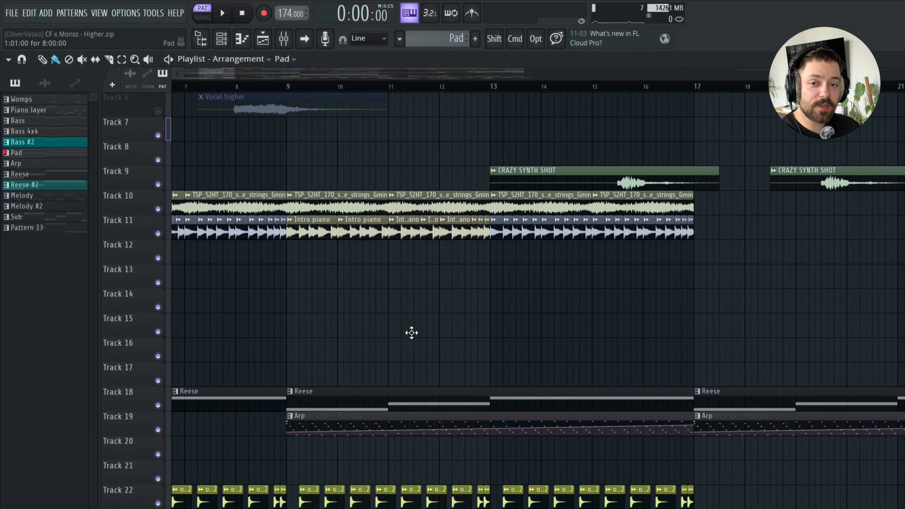
# Play the soloed Arp clip on Track 19 from bar 9, and open its notes in the piano roll
pyautogui.scroll(-3, 410, 332)
pyautogui.click(223, 90)
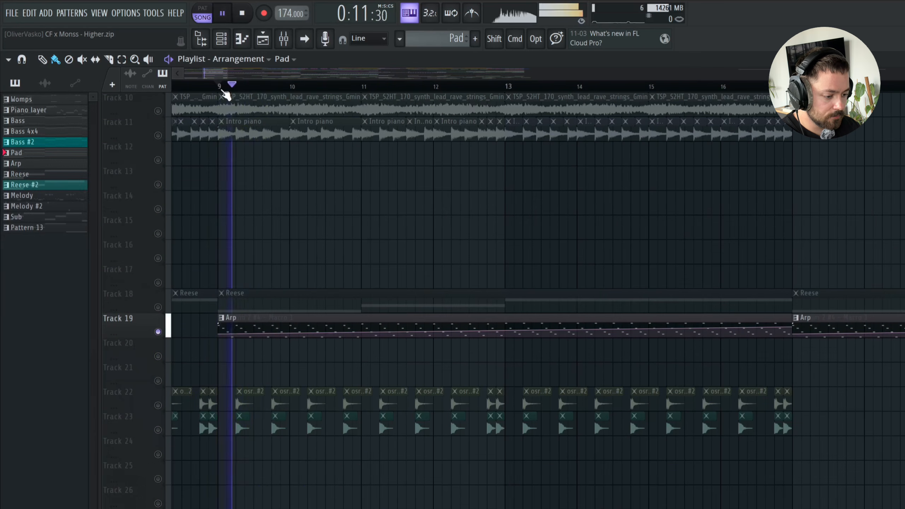
pyautogui.scroll(-4, 650, 196)
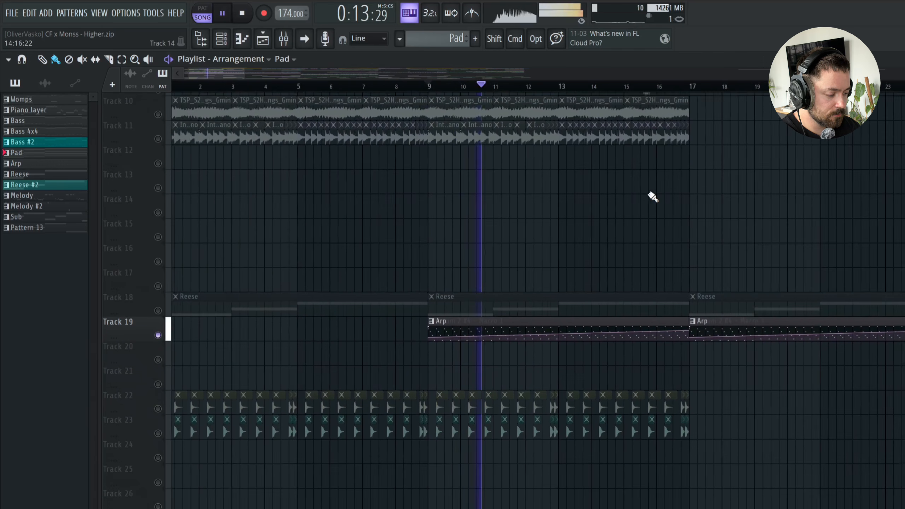
pyautogui.scroll(2, 641, 246)
pyautogui.doubleClick(471, 369)
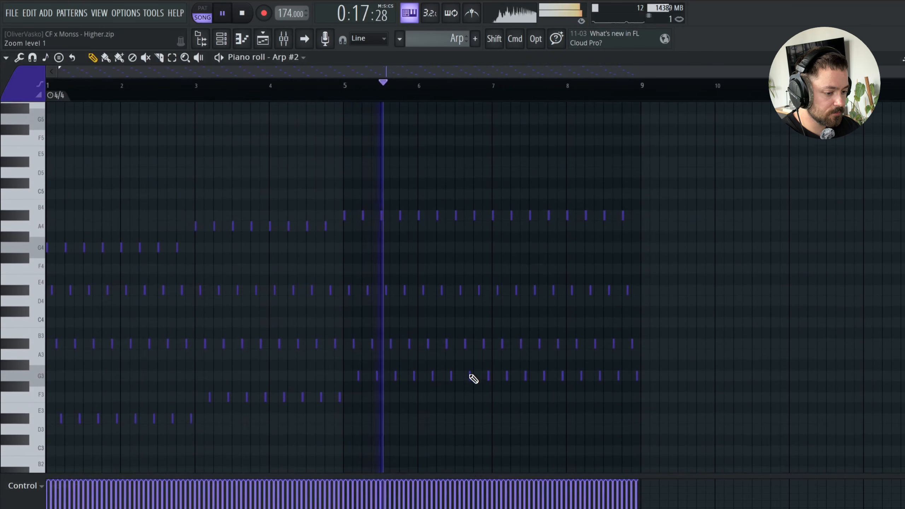
pyautogui.press('space')
# Examine the Arp pattern's repeating note sequence across all eight bars and closely within the first bars
pyautogui.scroll(4, 606, 303)
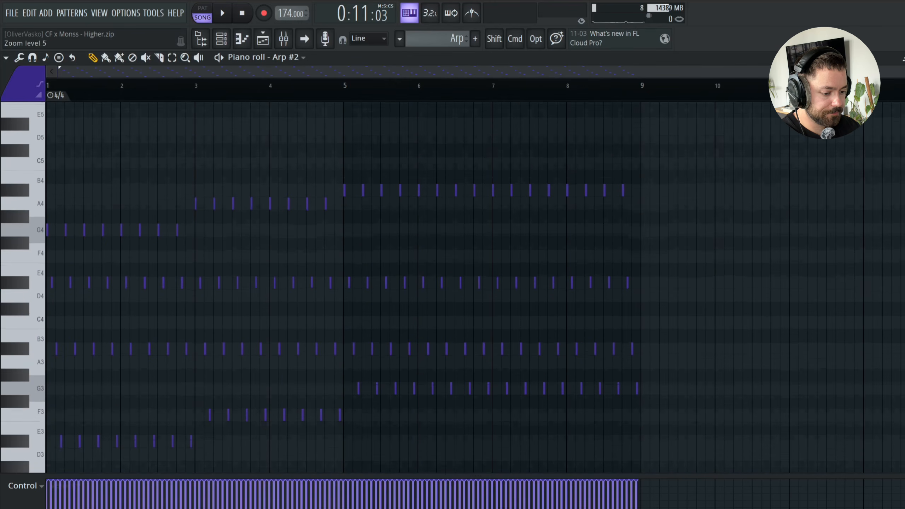
pyautogui.scroll(-4, 883, 151)
pyautogui.scroll(2, 156, 336)
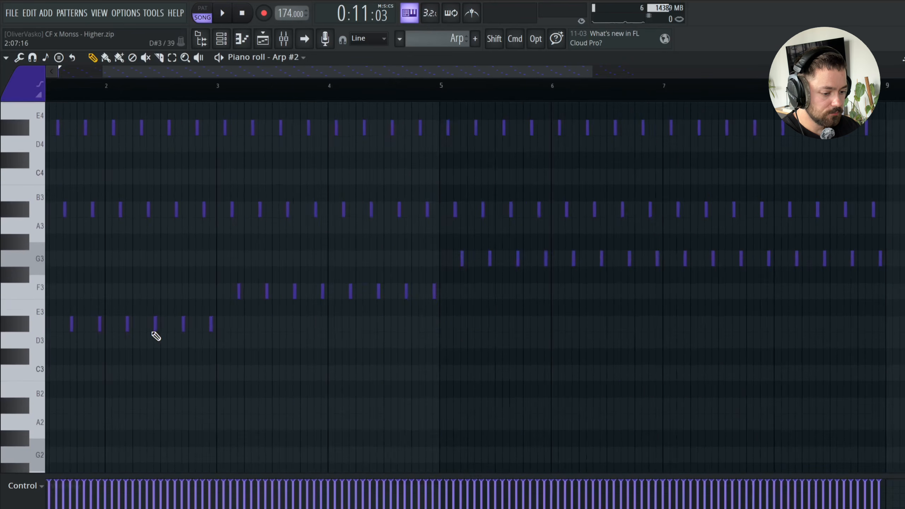
pyautogui.scroll(1, 155, 335)
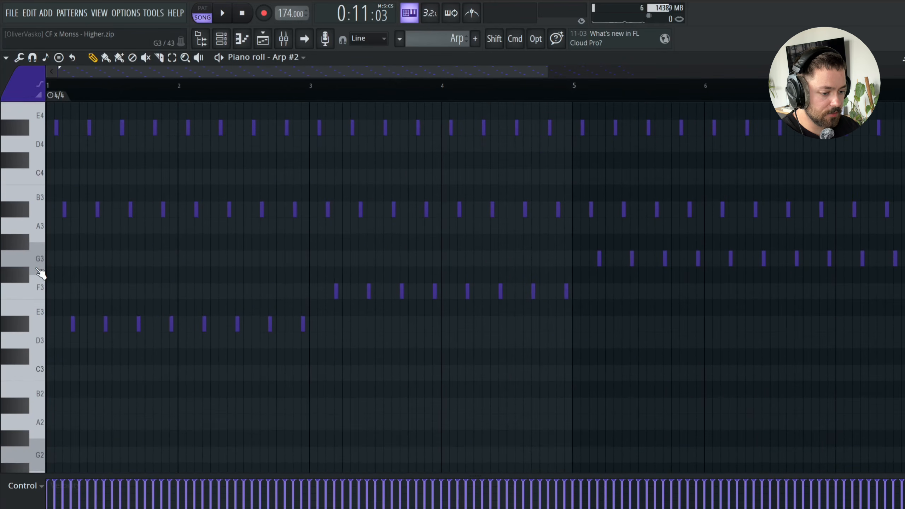
pyautogui.scroll(3, 41, 273)
pyautogui.scroll(-3, 145, 289)
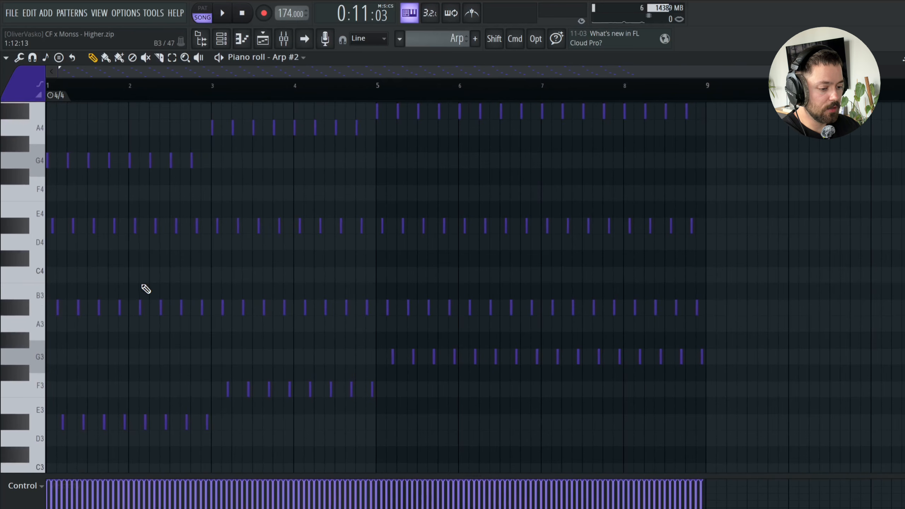
pyautogui.scroll(-3, 146, 289)
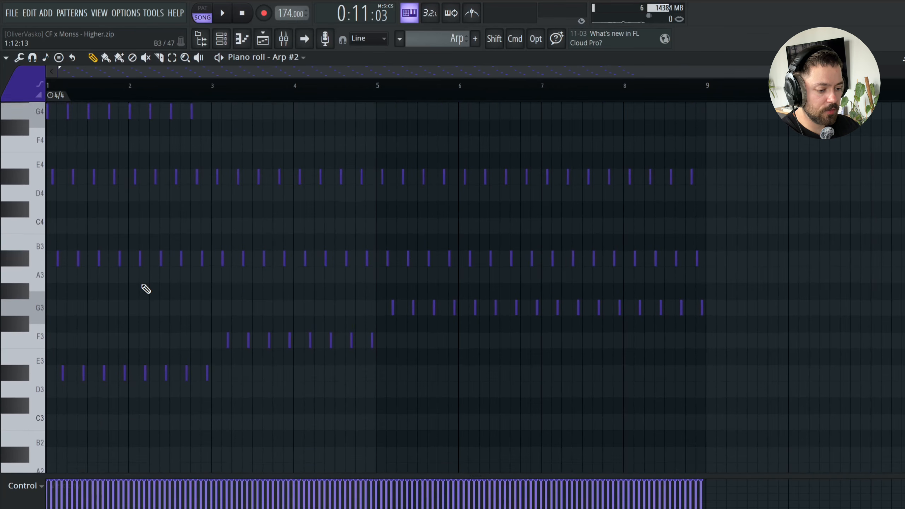
pyautogui.scroll(-1, 146, 289)
pyautogui.scroll(6, 299, 130)
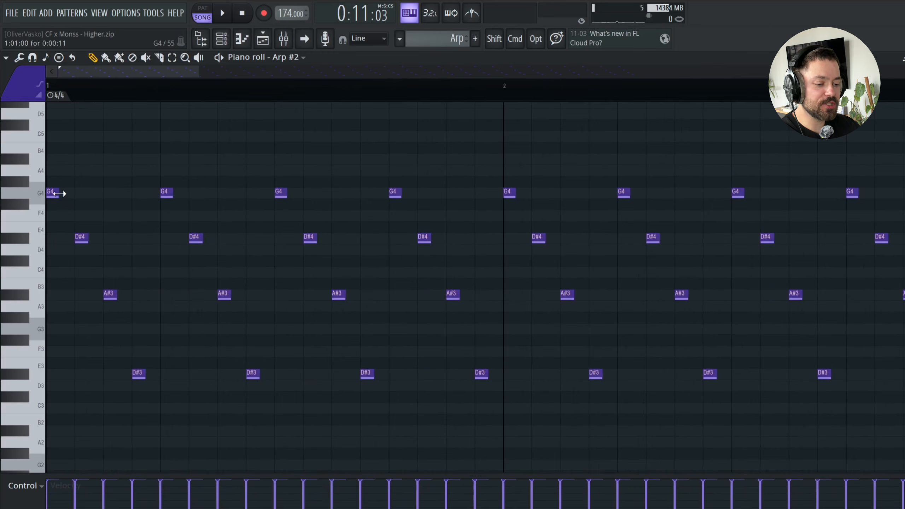
pyautogui.scroll(-2, 140, 355)
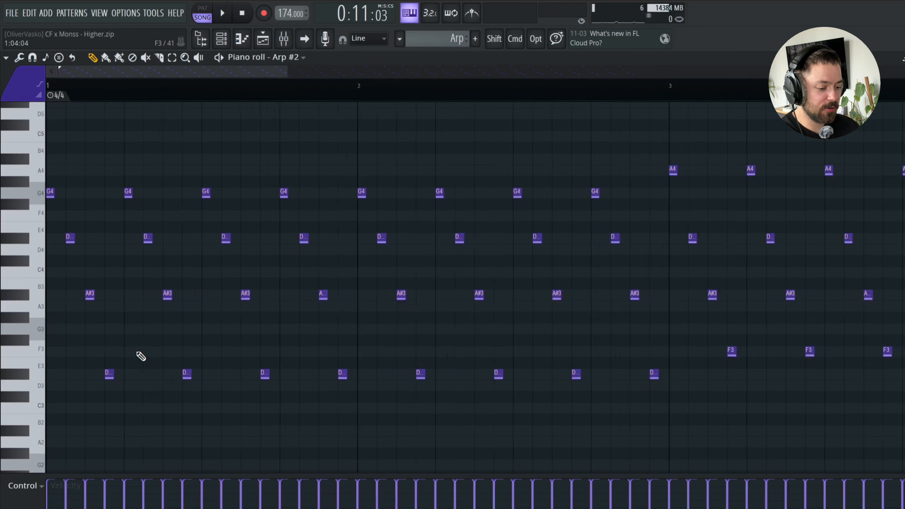
pyautogui.scroll(4, 57, 242)
pyautogui.scroll(-1, 91, 236)
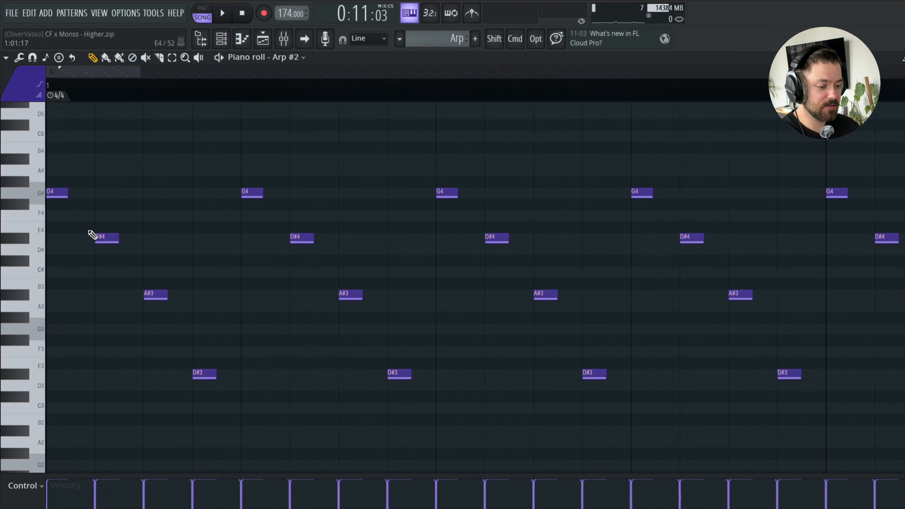
# Return from the Arp notes to the playlist and play the intro from bar 9 with the other tracks audible again
pyautogui.scroll(-8, 263, 390)
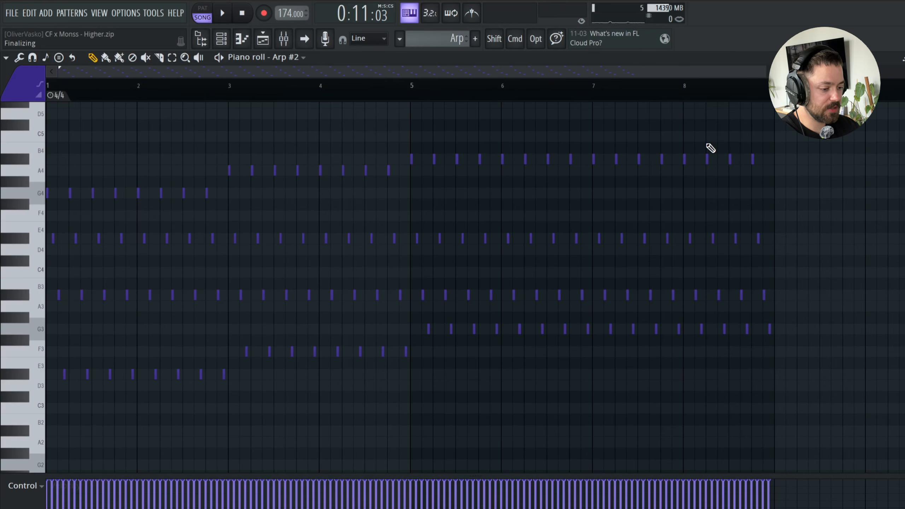
pyautogui.press('F5')
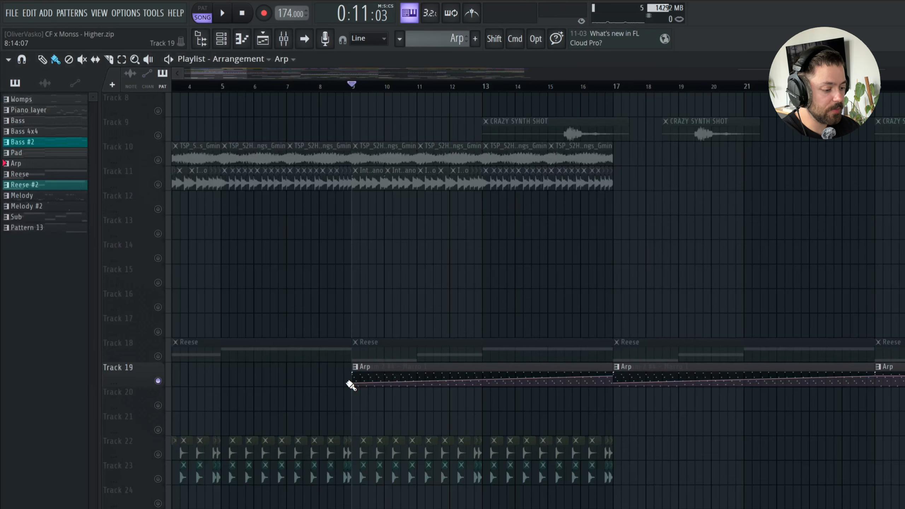
pyautogui.press('space')
pyautogui.scroll(3, 555, 481)
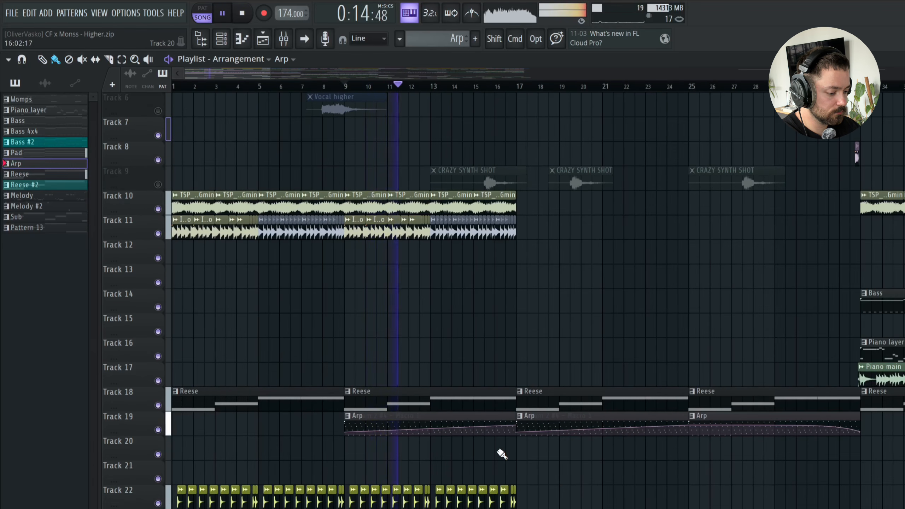
pyautogui.hscroll(3, 536, 477)
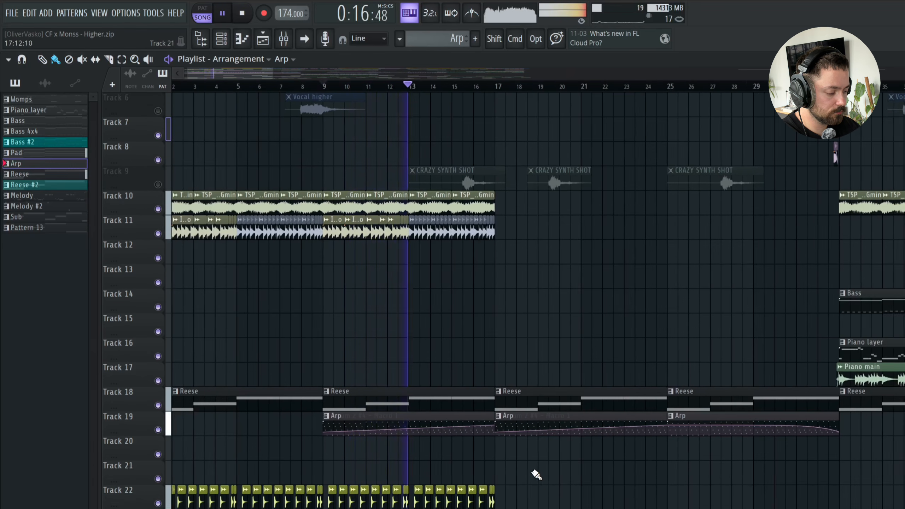
pyautogui.scroll(1, 537, 475)
pyautogui.scroll(-2, 536, 475)
pyautogui.hscroll(-2, 537, 475)
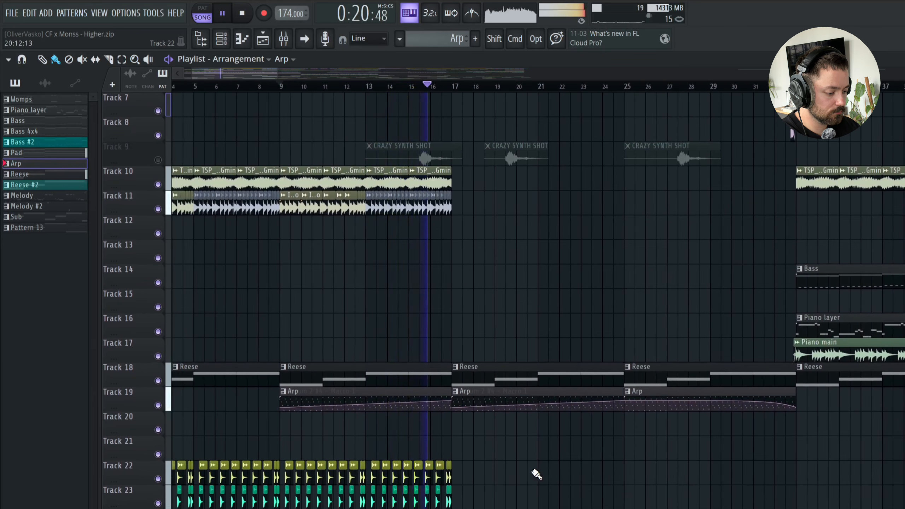
pyautogui.press('space')
# Move the Arp clip at bar 9 off Track 19 to expose the automation clip beneath it, and undo the move
pyautogui.scroll(2, 464, 443)
pyautogui.scroll(-1, 464, 443)
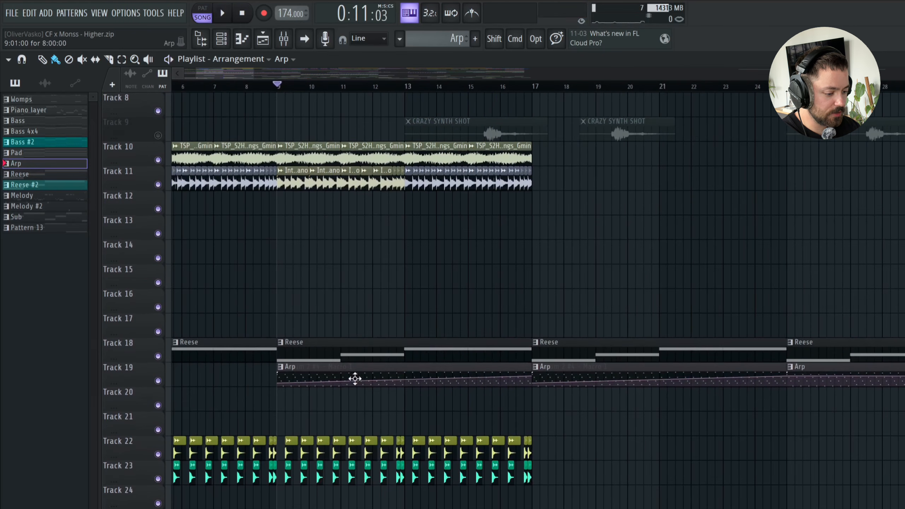
pyautogui.moveTo(353, 378); pyautogui.dragTo(356, 409)
pyautogui.press('super+z')
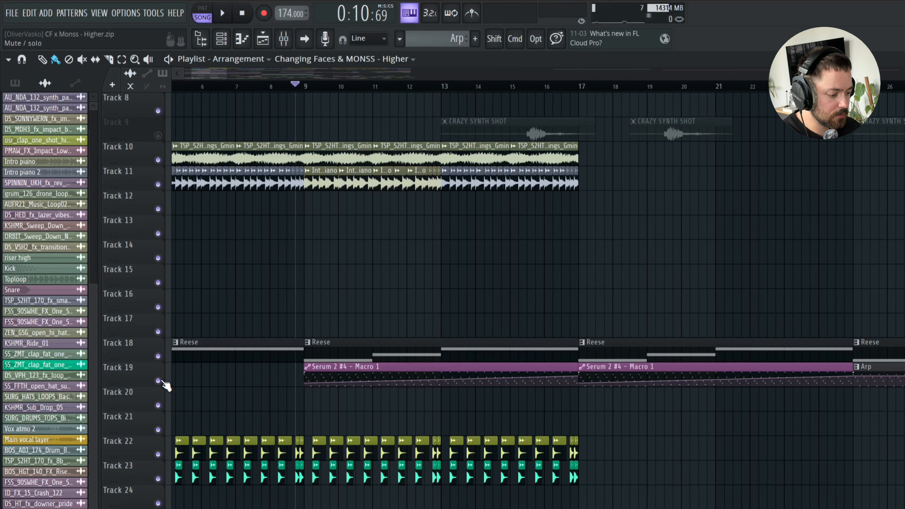
# Play the intro with Track 19 muted, and play on from bar 17 with the Arp restored to compare
pyautogui.click(157, 381)
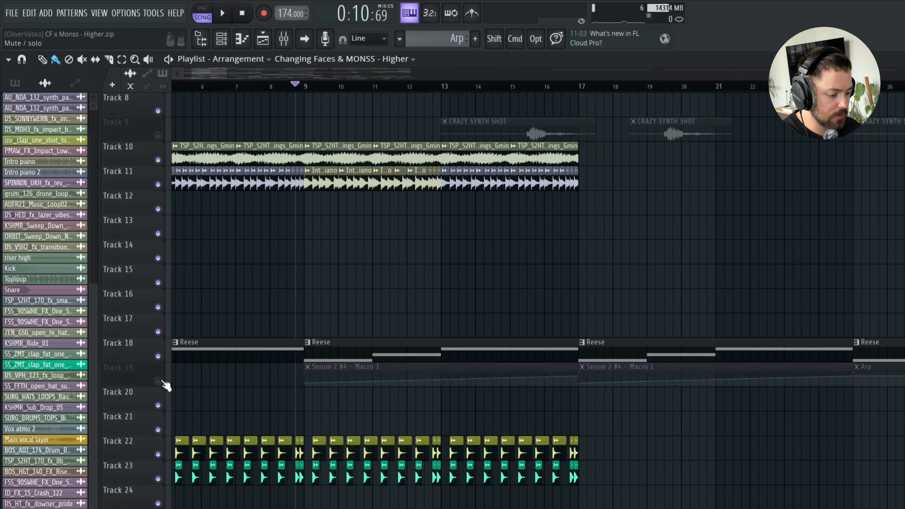
pyautogui.press('space')
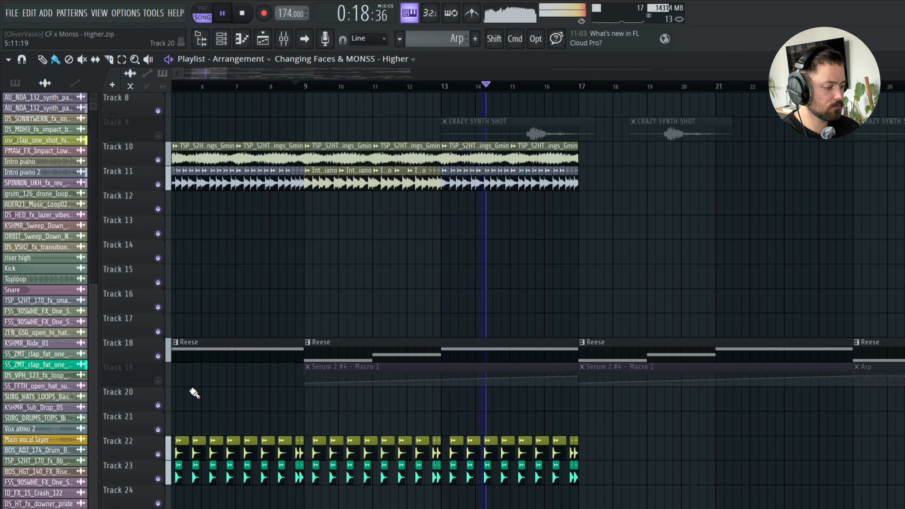
pyautogui.scroll(3, 247, 257)
pyautogui.scroll(-5, 262, 278)
pyautogui.scroll(7, 253, 288)
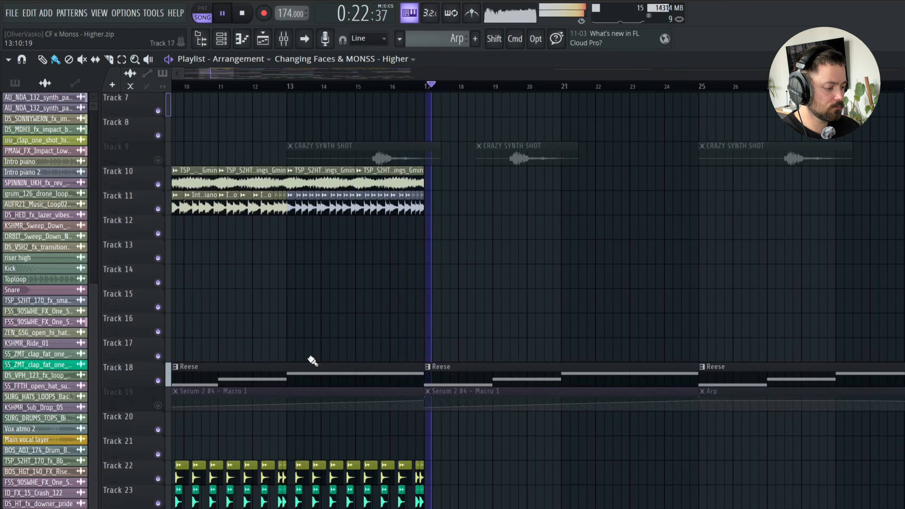
pyautogui.press('space')
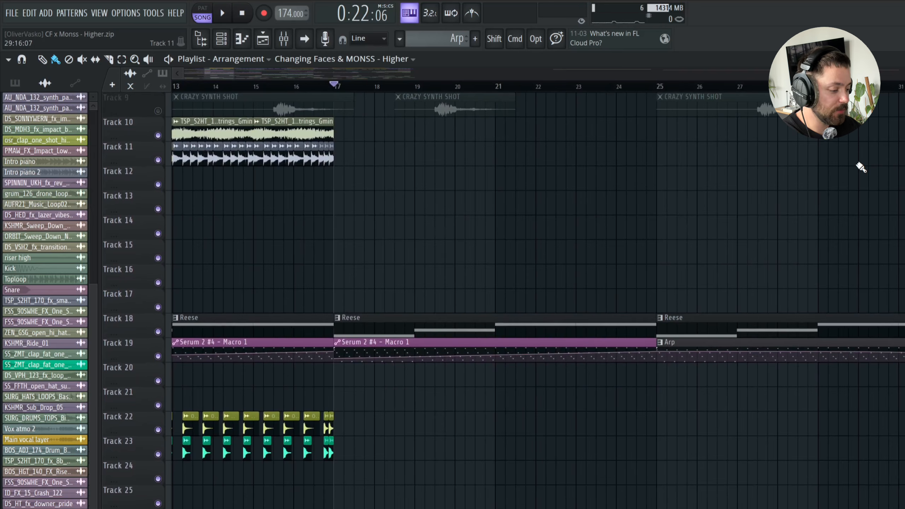
pyautogui.press('space')
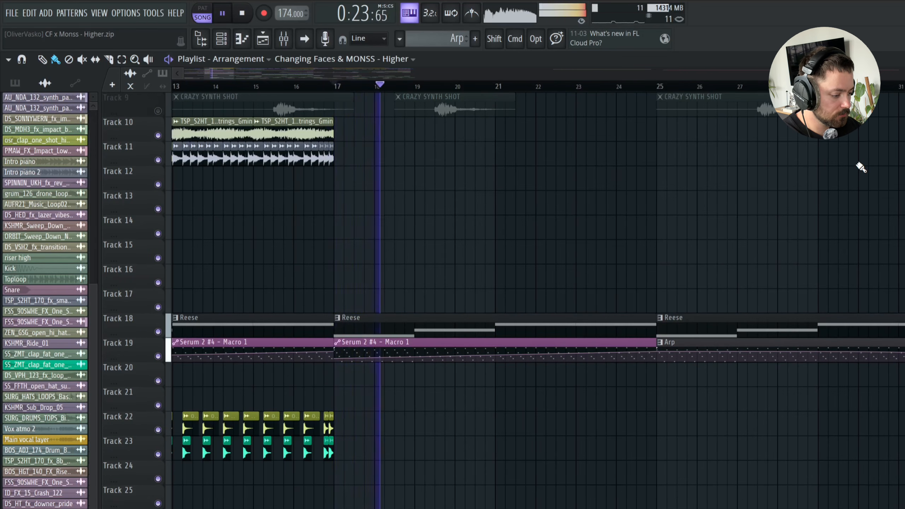
pyautogui.press('space')
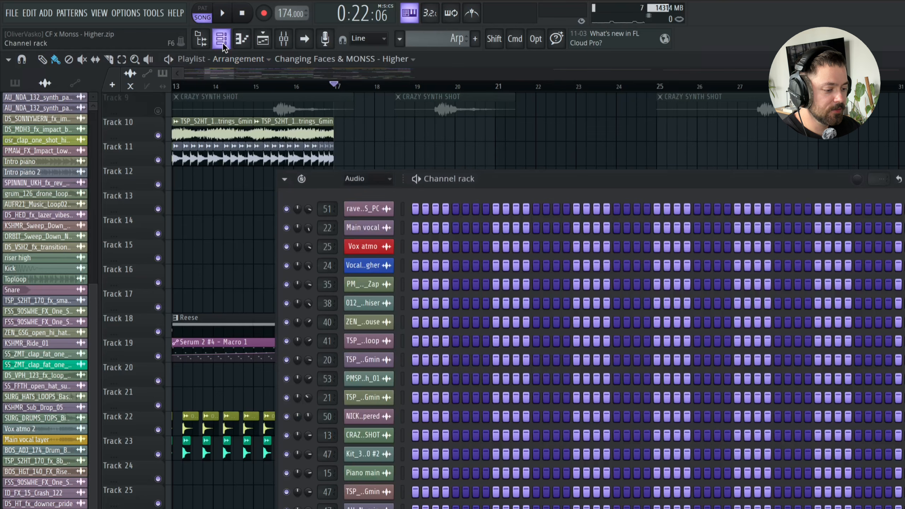
# Filter the channel rack to Unsorted, inspect the Arp #2 channel's Serum 2 settings, and close both windows
pyautogui.click(222, 38)
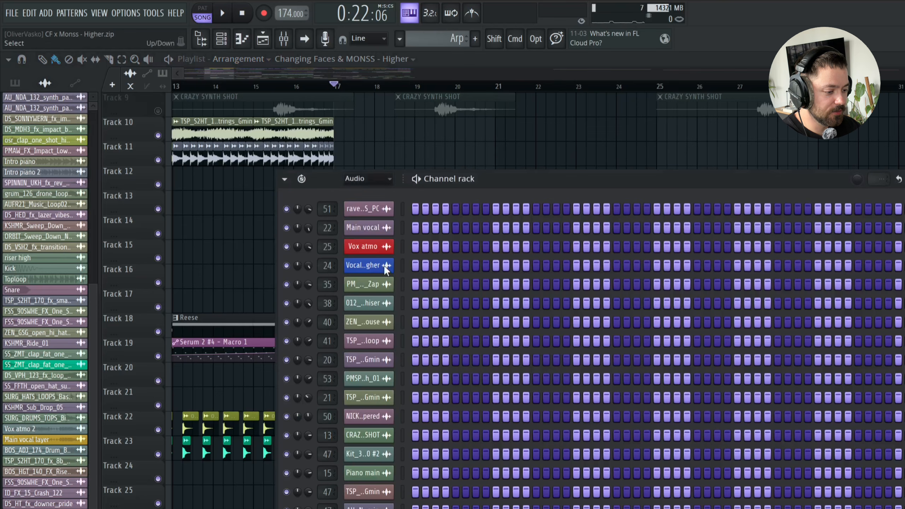
pyautogui.click(367, 178)
pyautogui.click(360, 199)
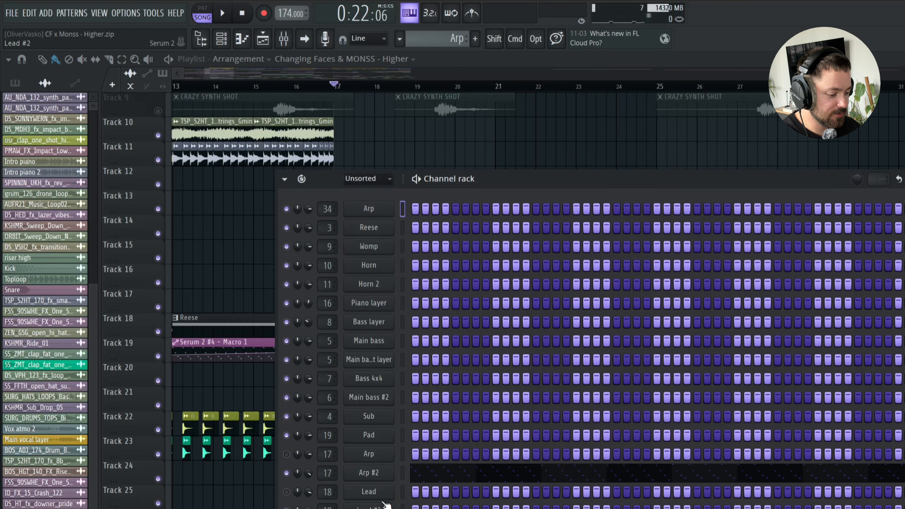
pyautogui.click(370, 472)
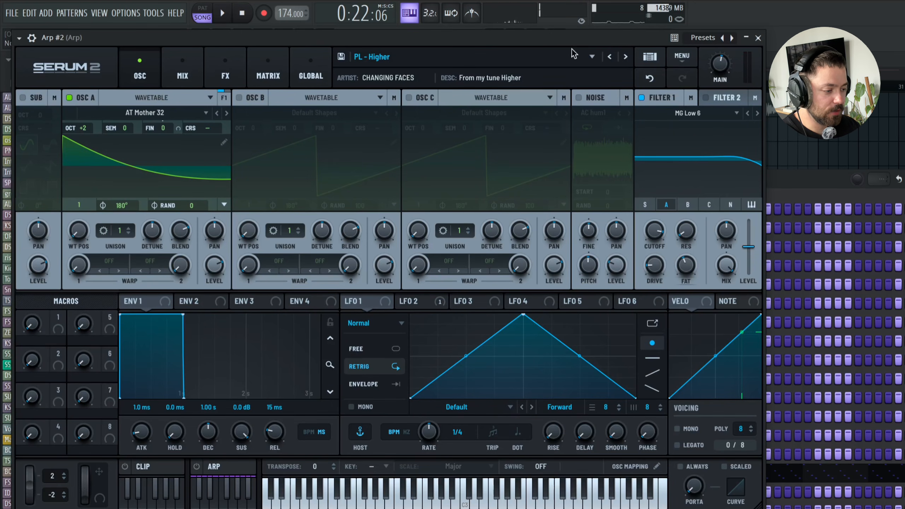
pyautogui.click(758, 37)
pyautogui.press('F6')
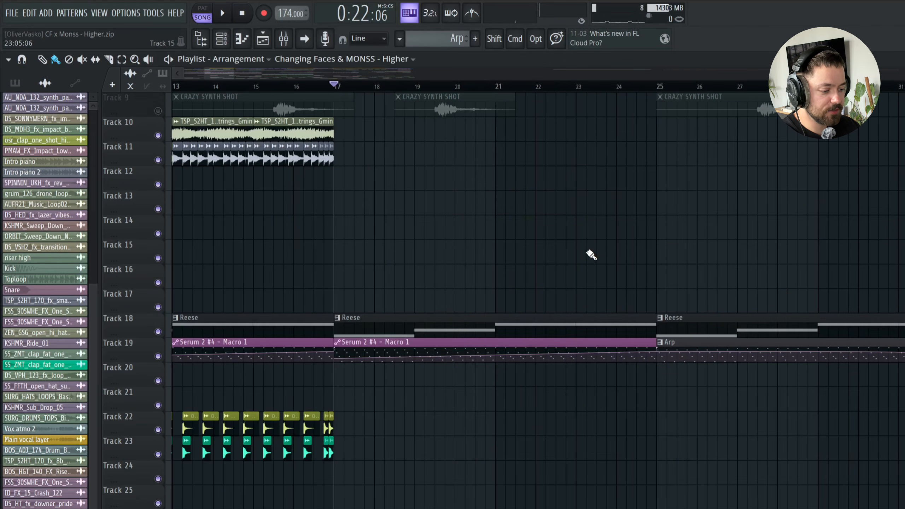
# Unmute Track 9 and audition the CRAZY SYNTH SHOT clip at bar 13 with the Playback tool
pyautogui.scroll(5, 591, 255)
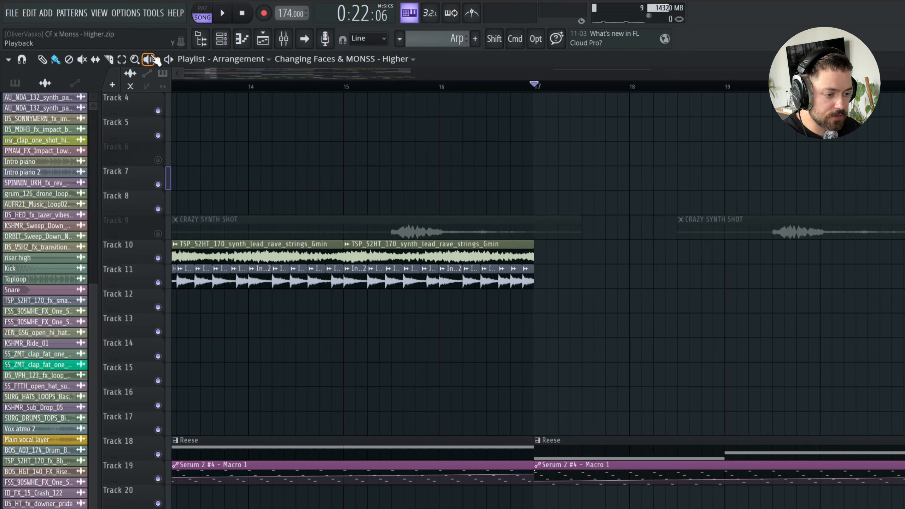
pyautogui.click(148, 59)
pyautogui.click(165, 232)
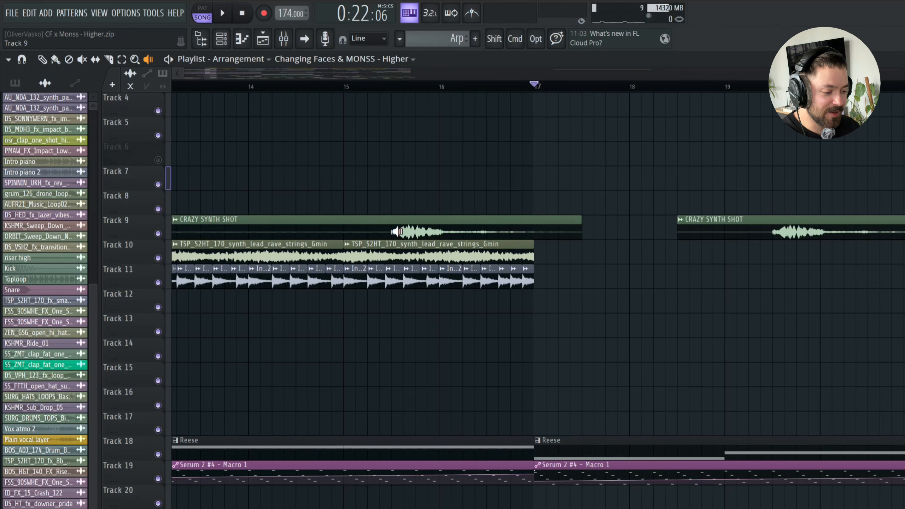
pyautogui.moveTo(385, 229); pyautogui.dragTo(385, 230)
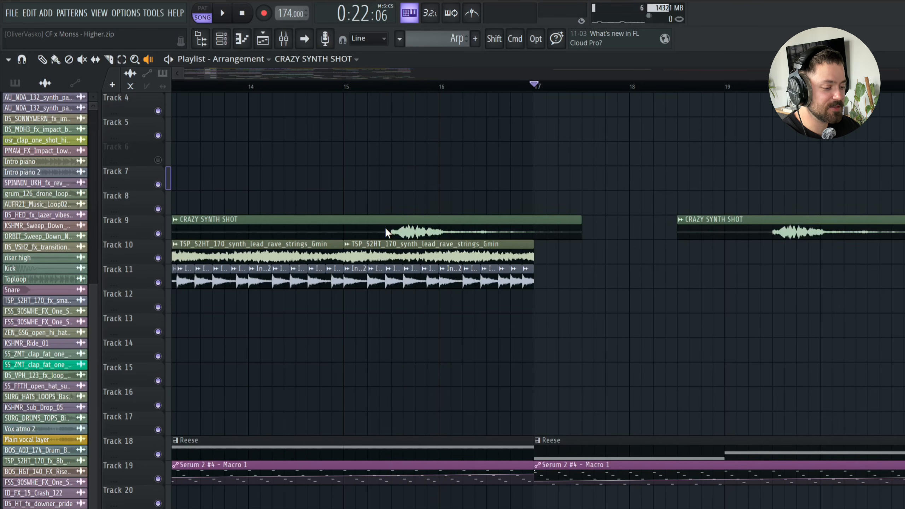
# Examine the arrangement between bars 13 and 33, from the vocal tracks down to the effects and loops on the lowest tracks
pyautogui.scroll(-3, 362, 303)
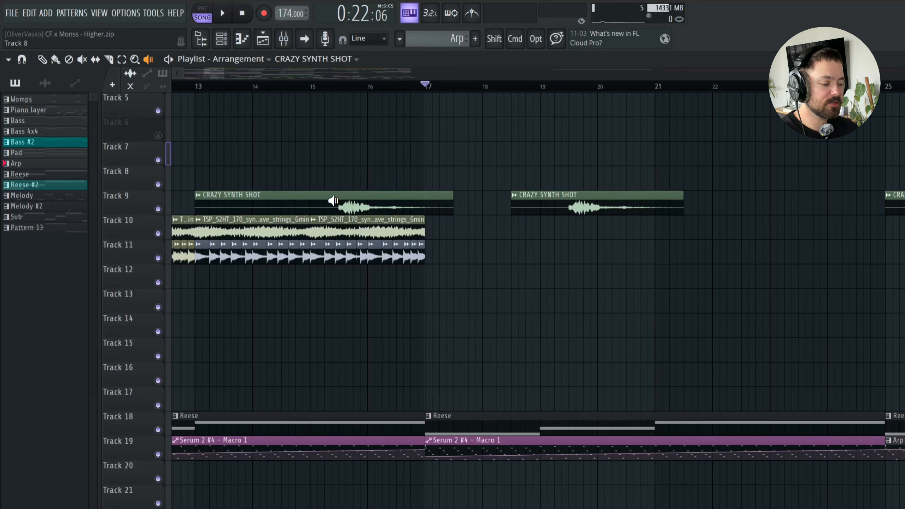
pyautogui.scroll(4, 333, 200)
pyautogui.scroll(-5, 407, 203)
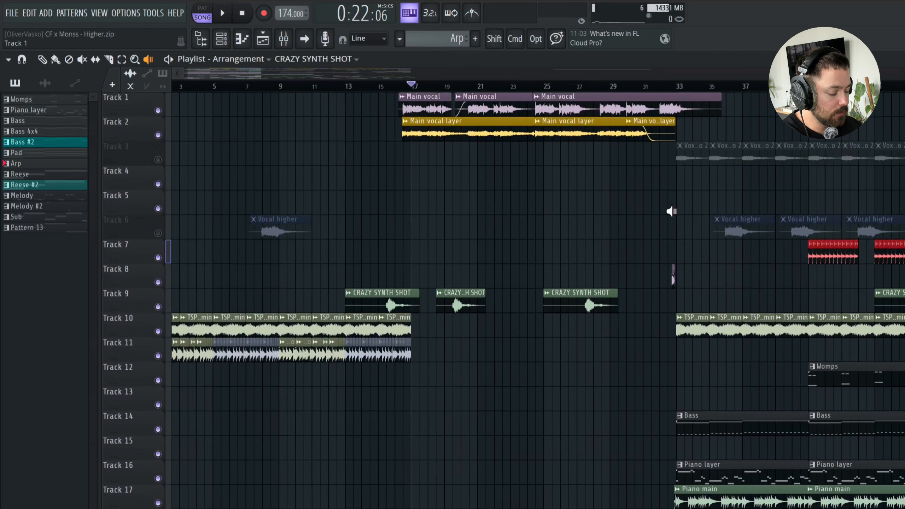
pyautogui.scroll(2, 420, 182)
pyautogui.hscroll(3, 420, 182)
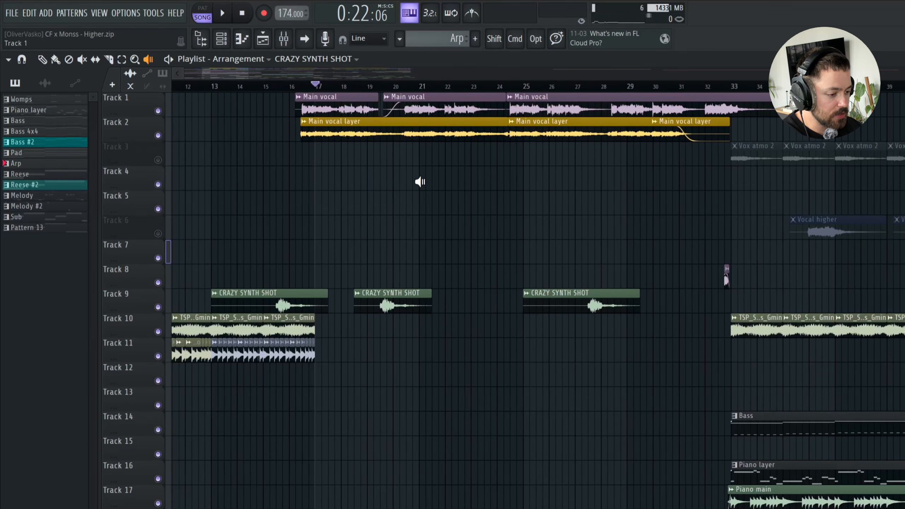
pyautogui.scroll(-10, 453, 306)
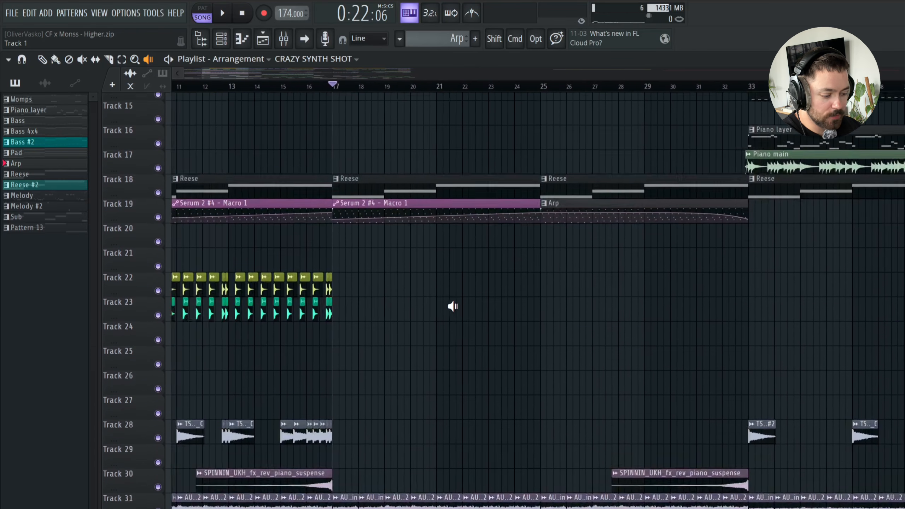
pyautogui.scroll(-8, 452, 306)
pyautogui.scroll(20, 451, 308)
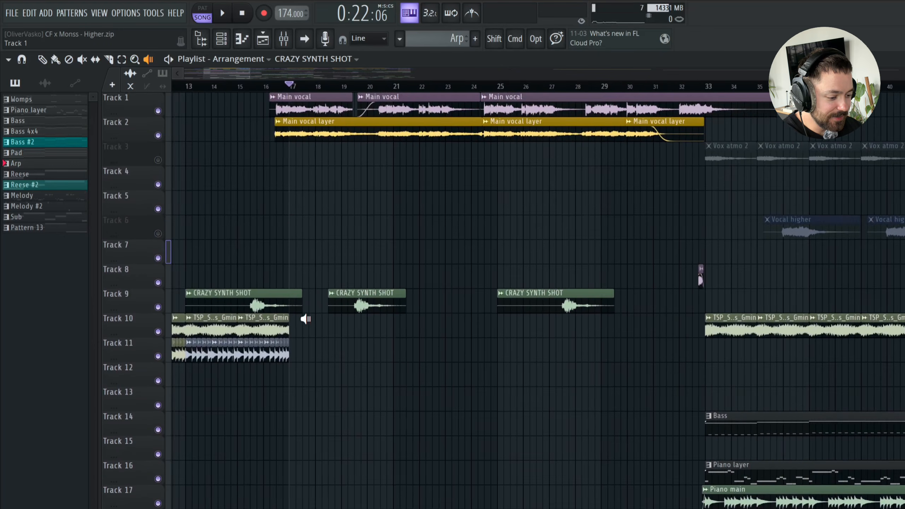
pyautogui.scroll(2, 363, 301)
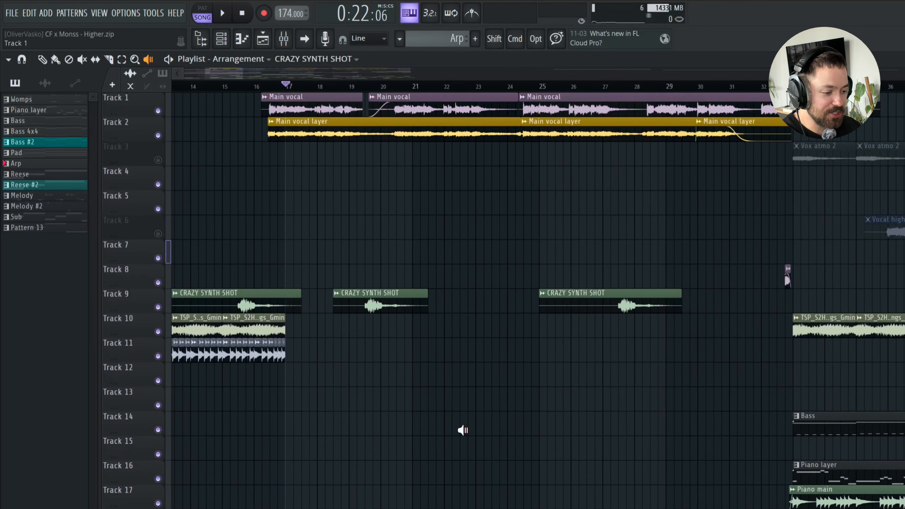
# Switch back to the Paint tool and play the vocal section from bar 17 with the CRAZY SYNTH SHOT clips audible
pyautogui.click(55, 59)
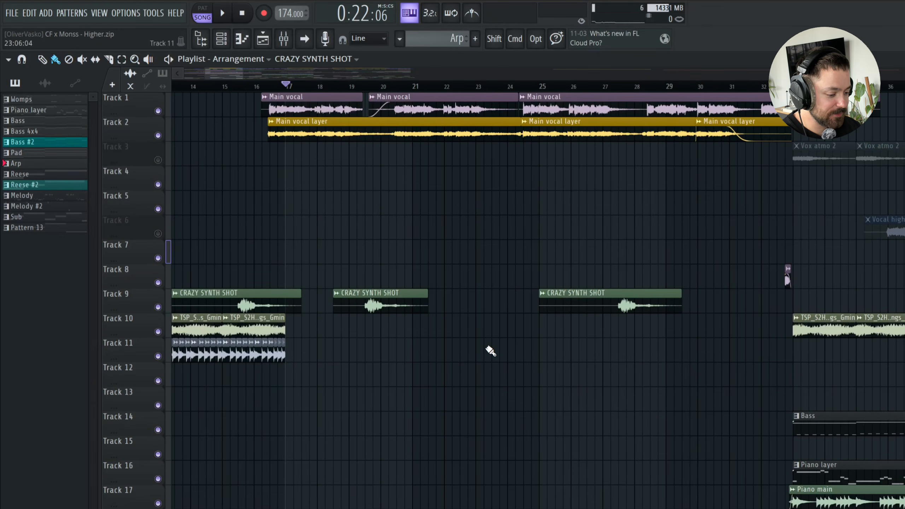
pyautogui.press('space')
pyautogui.scroll(-3, 545, 399)
pyautogui.scroll(-1, 546, 400)
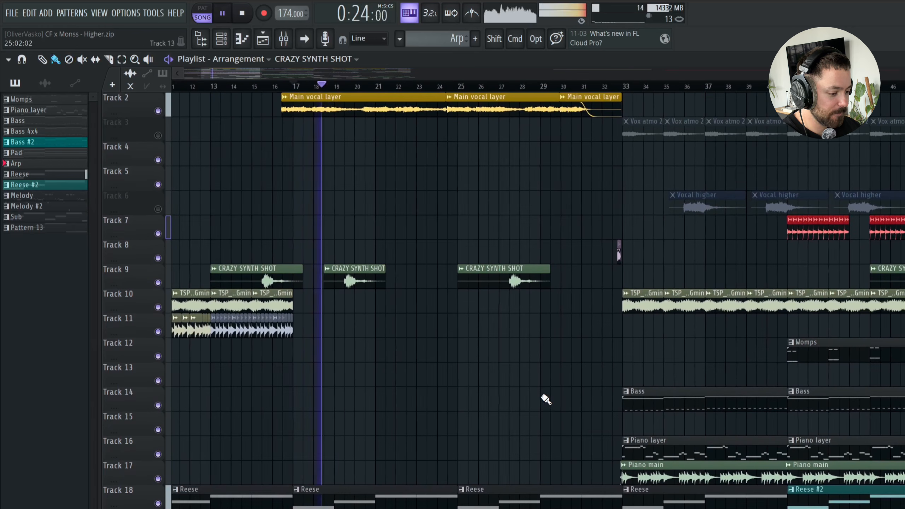
pyautogui.scroll(1, 545, 399)
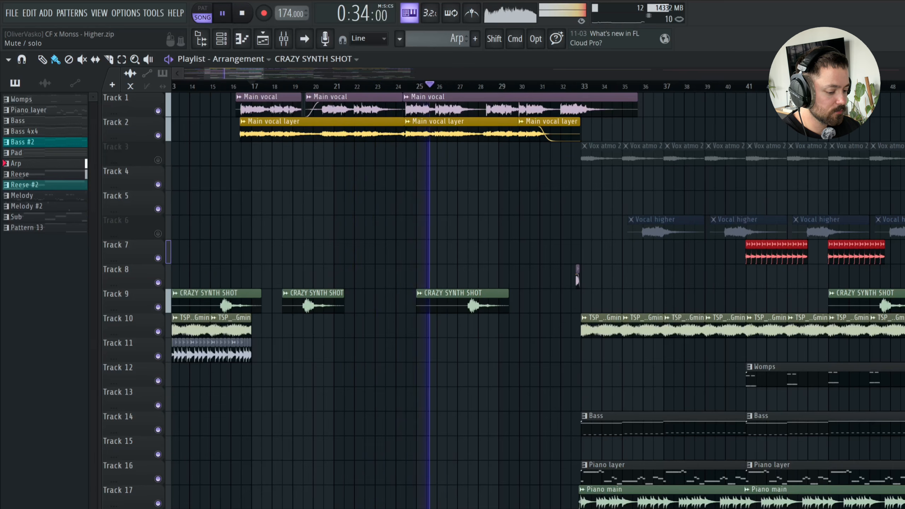
pyautogui.press('space')
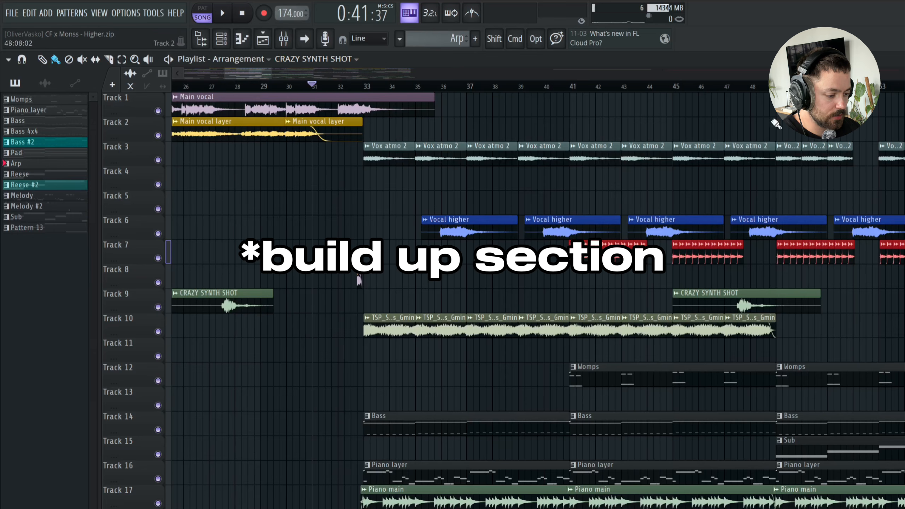
# Play the build-up section from about bar 31 to bar 49, and reset the song position to the start
pyautogui.press('space')
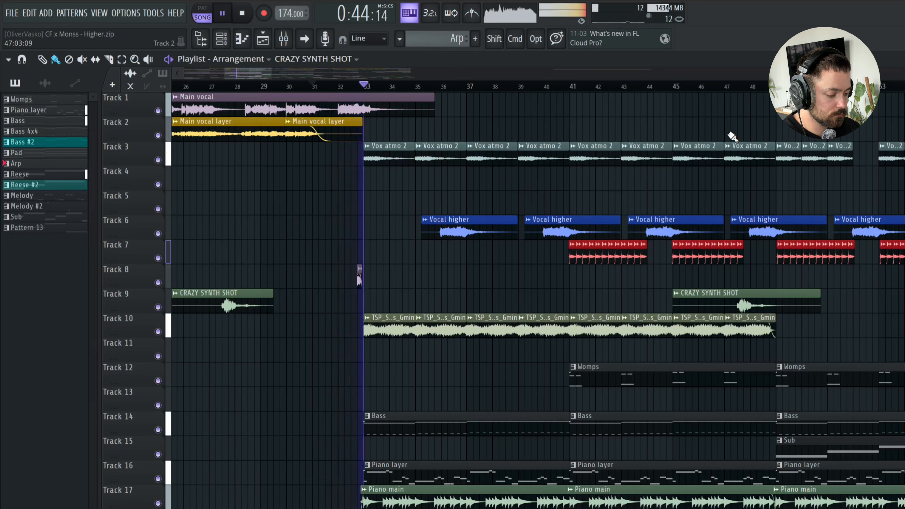
pyautogui.hscroll(5, 876, 284)
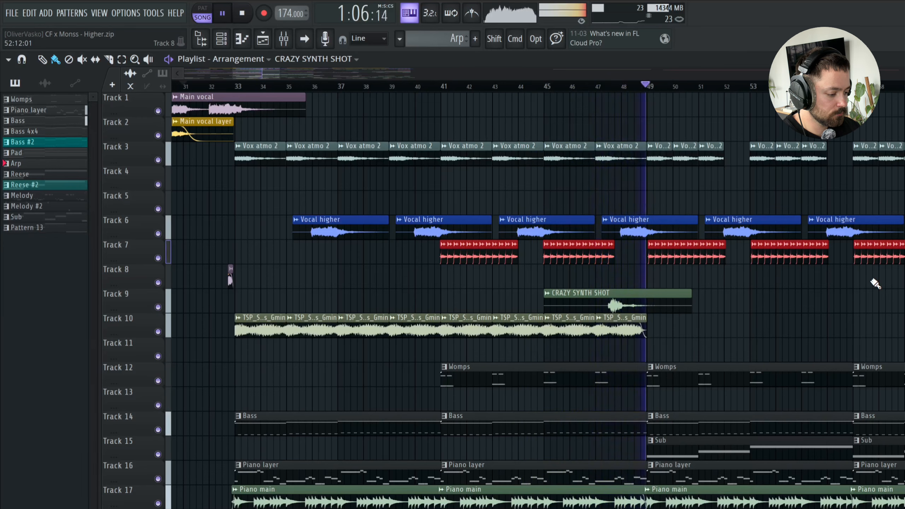
pyautogui.press('space')
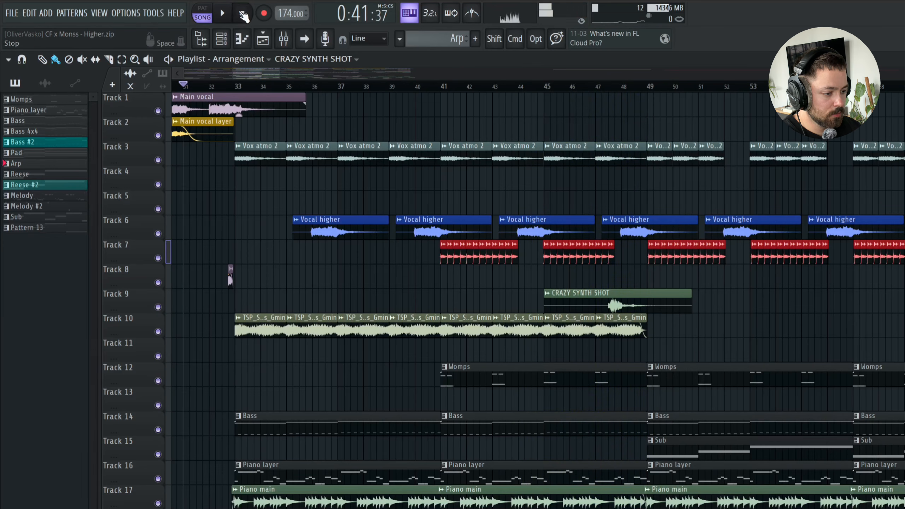
pyautogui.click(242, 13)
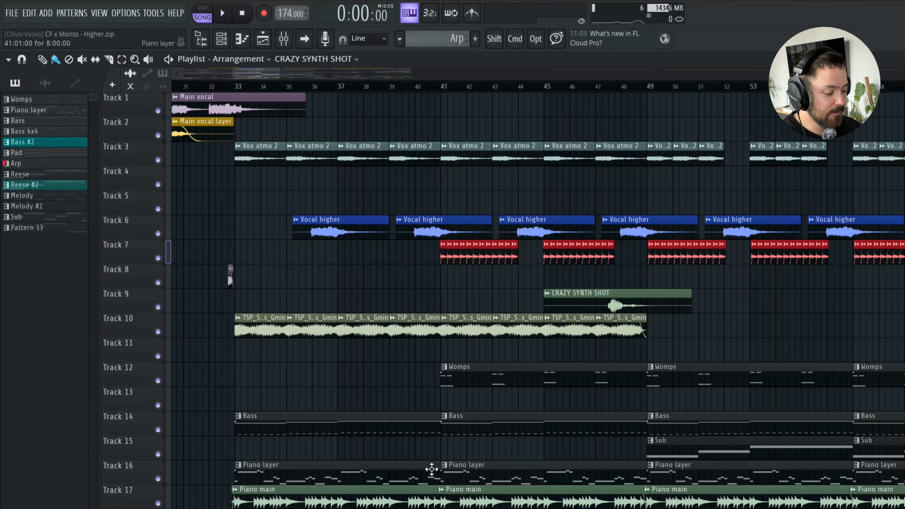
pyautogui.scroll(-3, 403, 488)
pyautogui.scroll(-3, 403, 488)
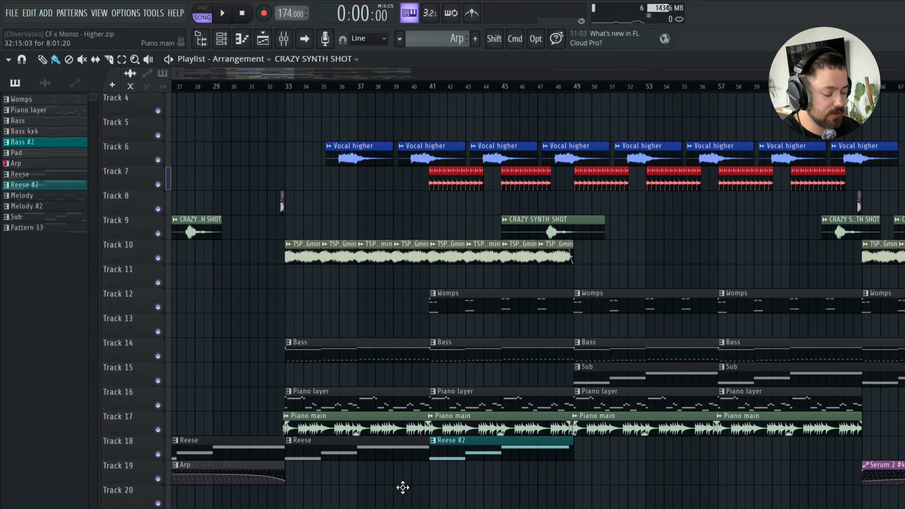
# Audition the vocal clips on Tracks 3, 6 and 7 around bar 49 with the Playback tool
pyautogui.scroll(3, 244, 198)
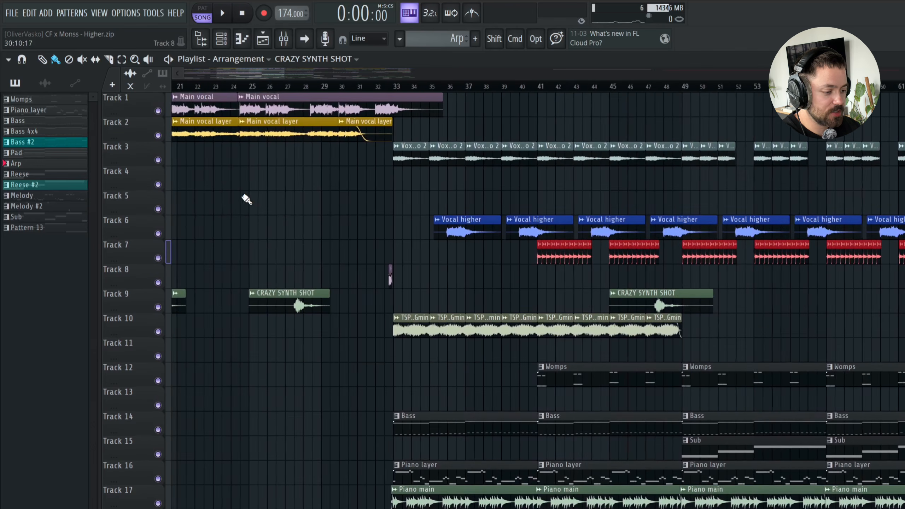
pyautogui.scroll(2, 373, 174)
pyautogui.hscroll(5, 373, 174)
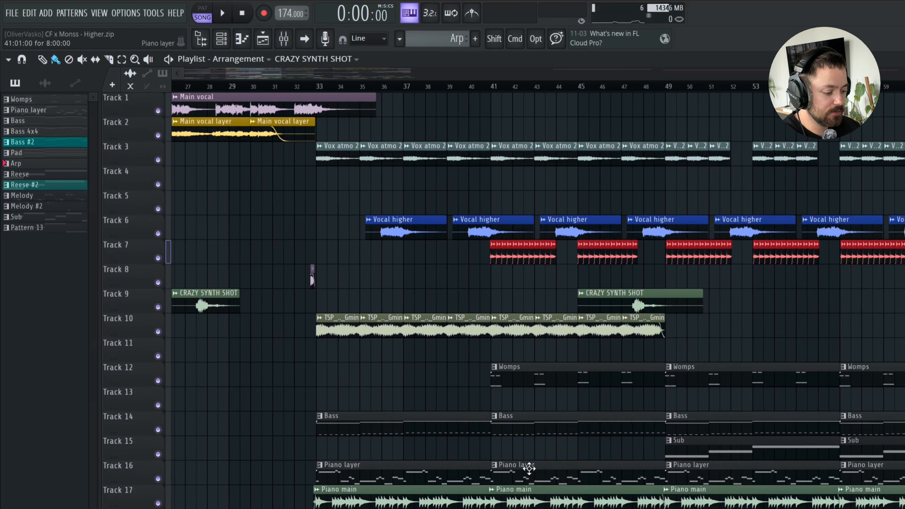
pyautogui.hscroll(3, 529, 468)
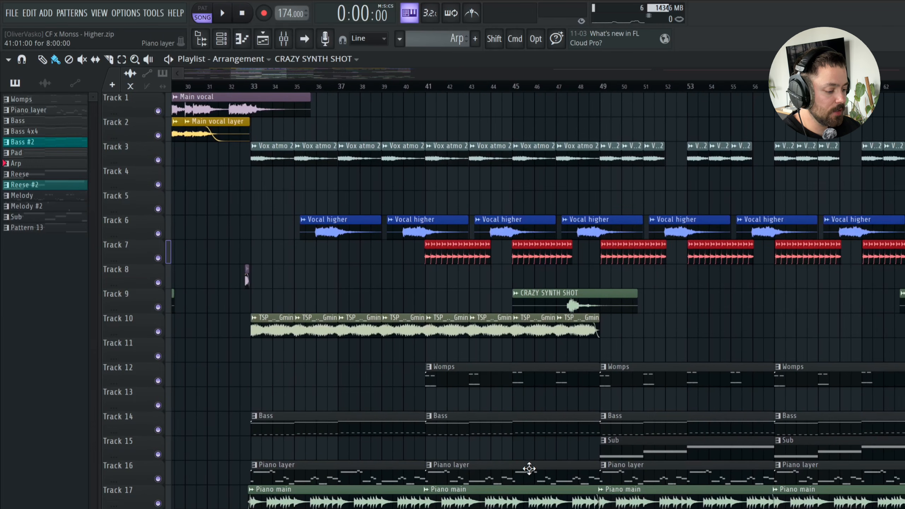
pyautogui.hscroll(5, 576, 475)
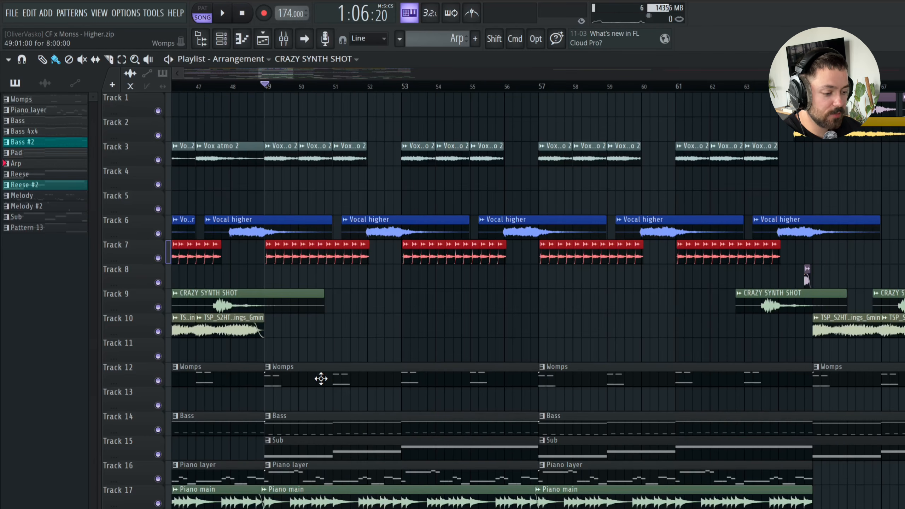
pyautogui.click(148, 59)
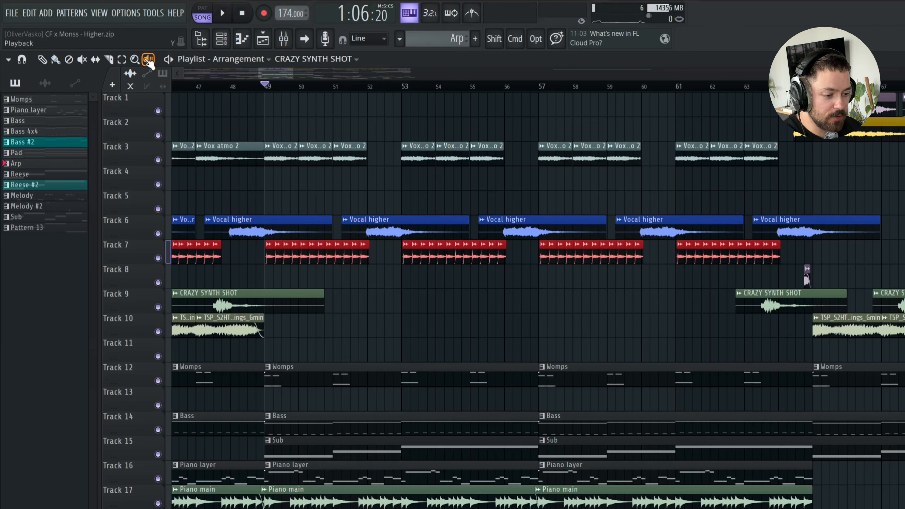
pyautogui.moveTo(270, 155); pyautogui.dragTo(329, 156)
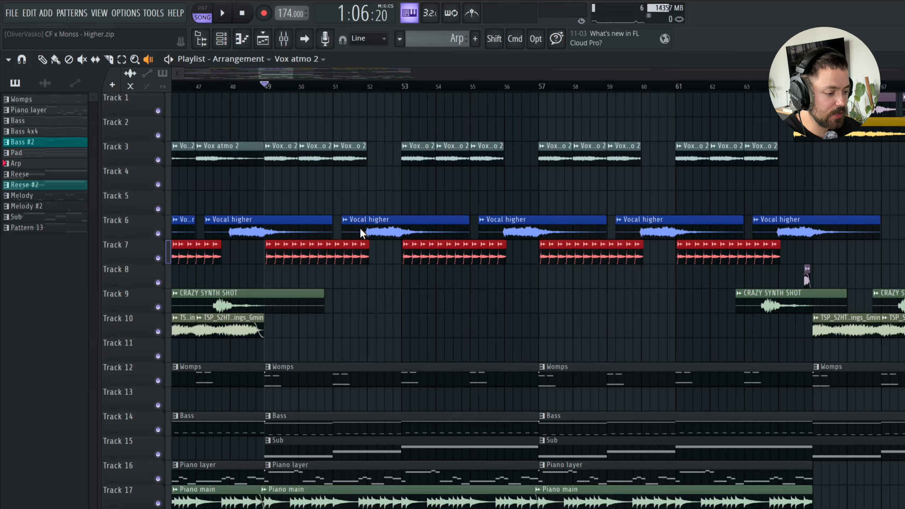
pyautogui.moveTo(359, 228); pyautogui.dragTo(360, 229)
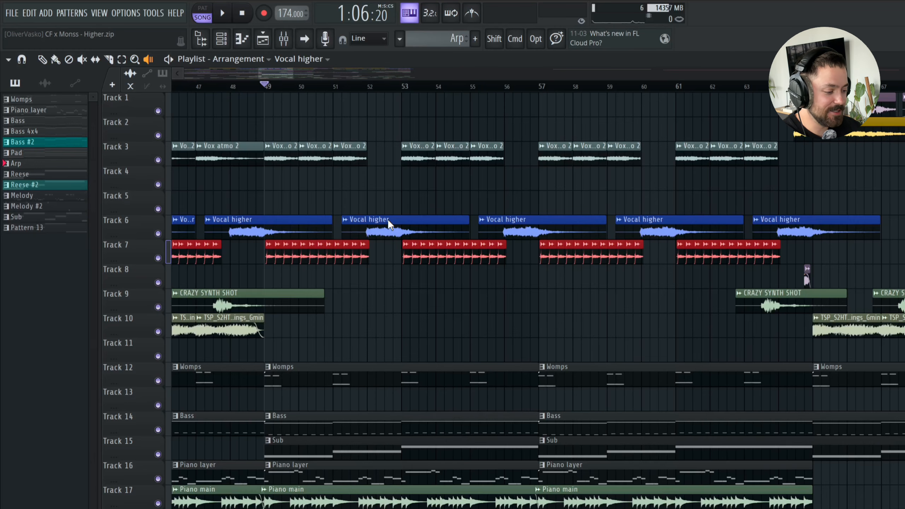
pyautogui.scroll(3, 296, 234)
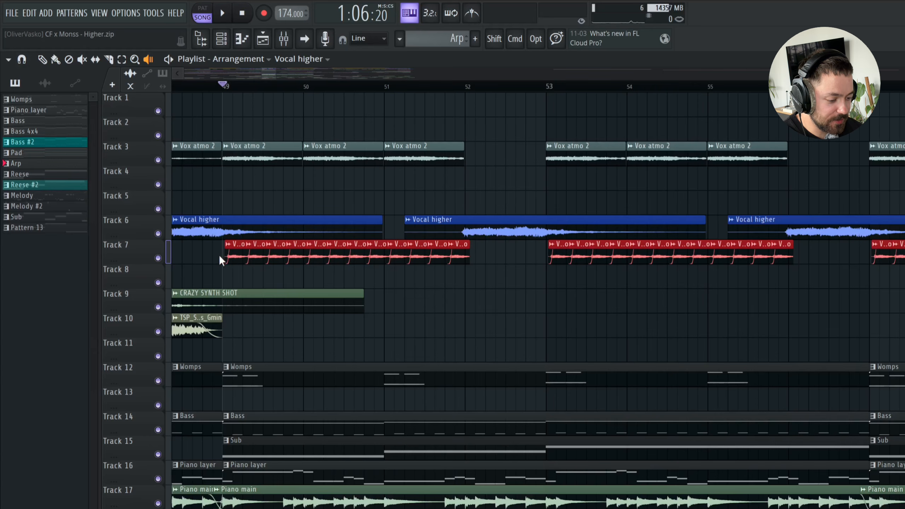
pyautogui.moveTo(216, 254); pyautogui.dragTo(451, 256)
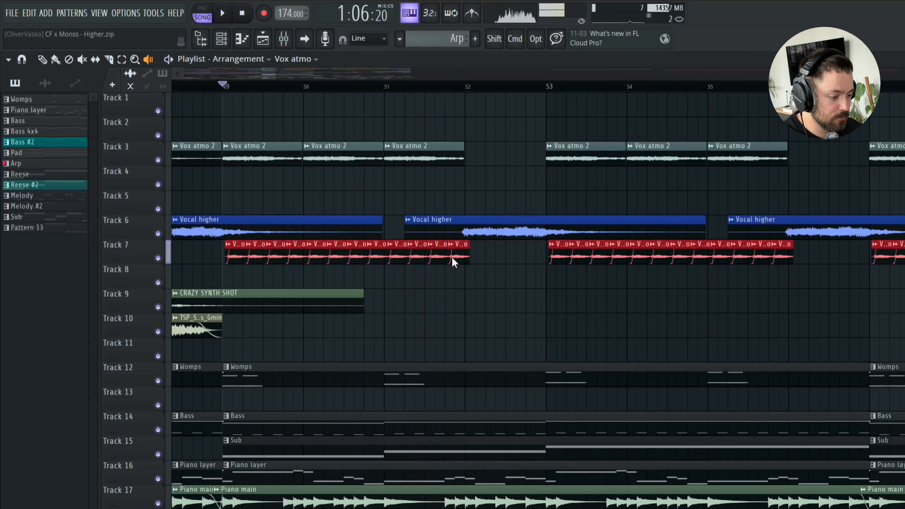
# Solo Tracks 3, 6 and 7, play the vocal layers together from bar 49, then unsolo them and return to the Paint tool
pyautogui.rightClick(158, 160)
pyautogui.moveTo(160, 238); pyautogui.dragTo(161, 259)
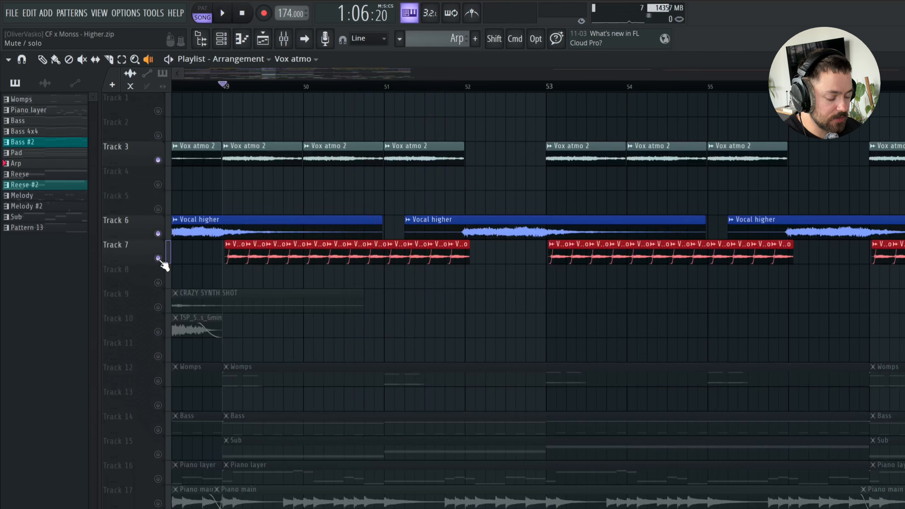
pyautogui.press('space')
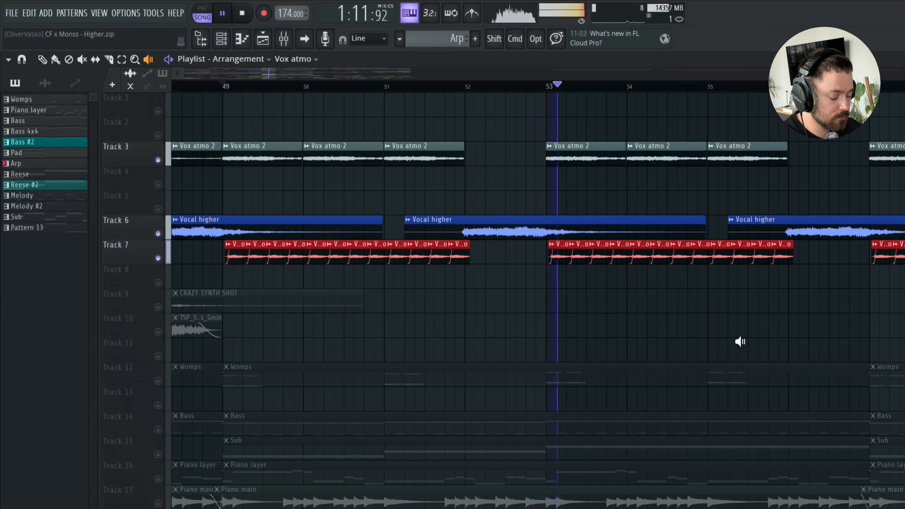
pyautogui.press('space')
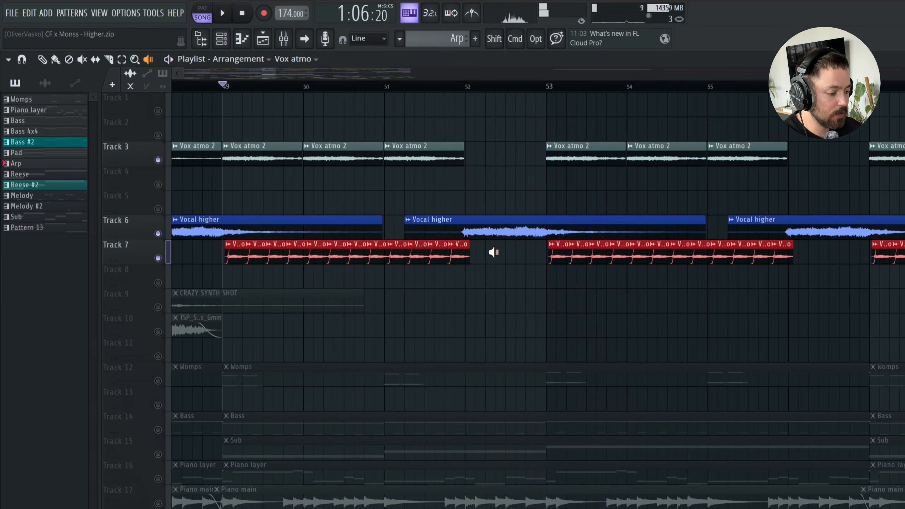
pyautogui.scroll(-3, 491, 253)
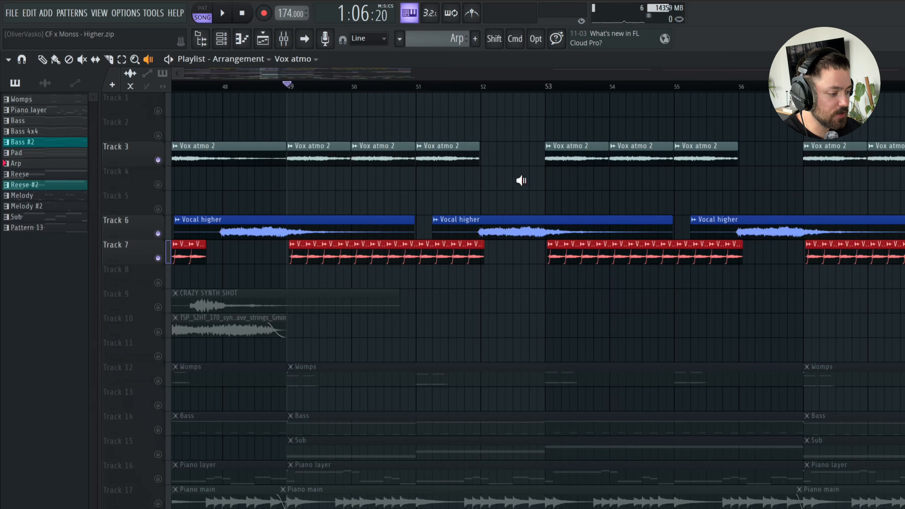
pyautogui.scroll(-4, 508, 189)
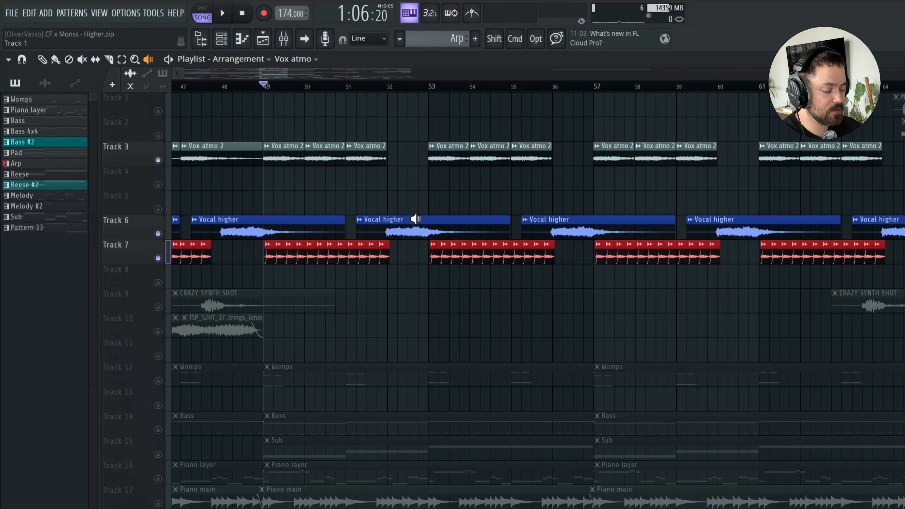
pyautogui.moveTo(415, 219); pyautogui.dragTo(416, 219)
pyautogui.press('b')
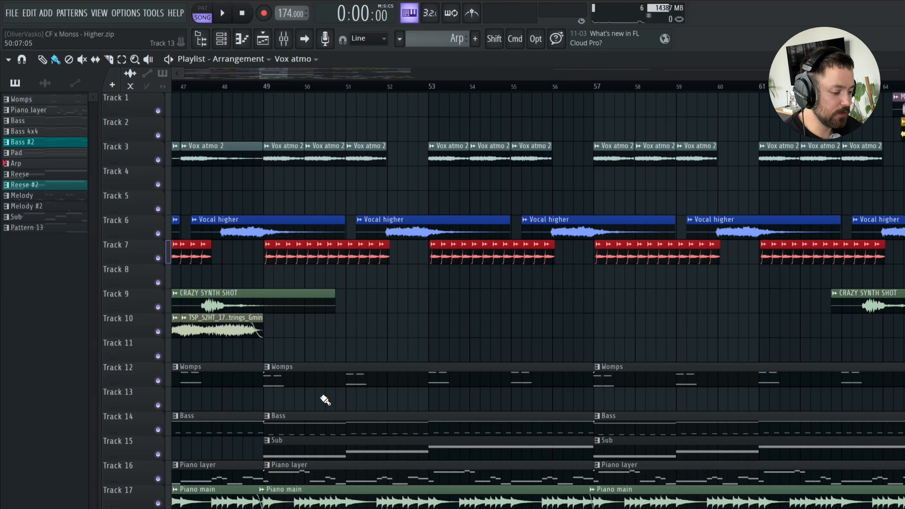
# Play the Womps pattern on its own in pattern mode, and inspect the Sub pattern's notes in the piano roll
pyautogui.doubleClick(219, 376)
pyautogui.press('space')
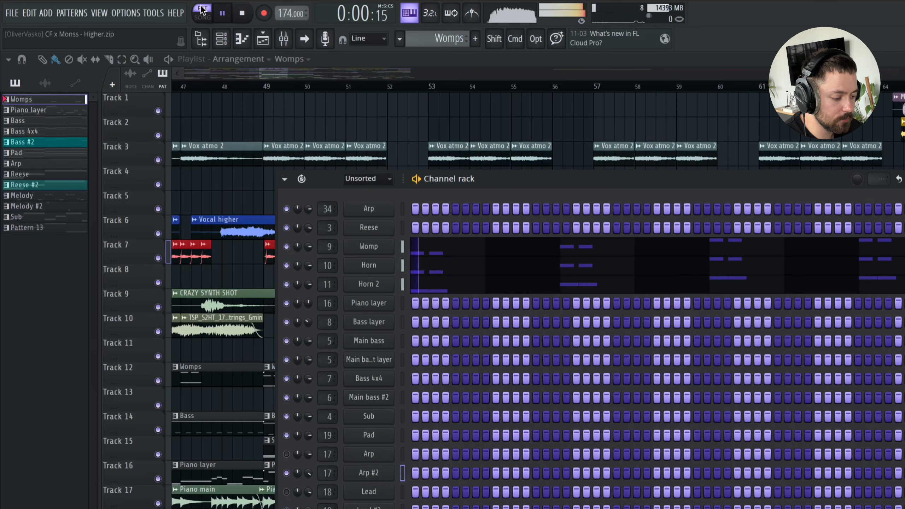
pyautogui.click(201, 9)
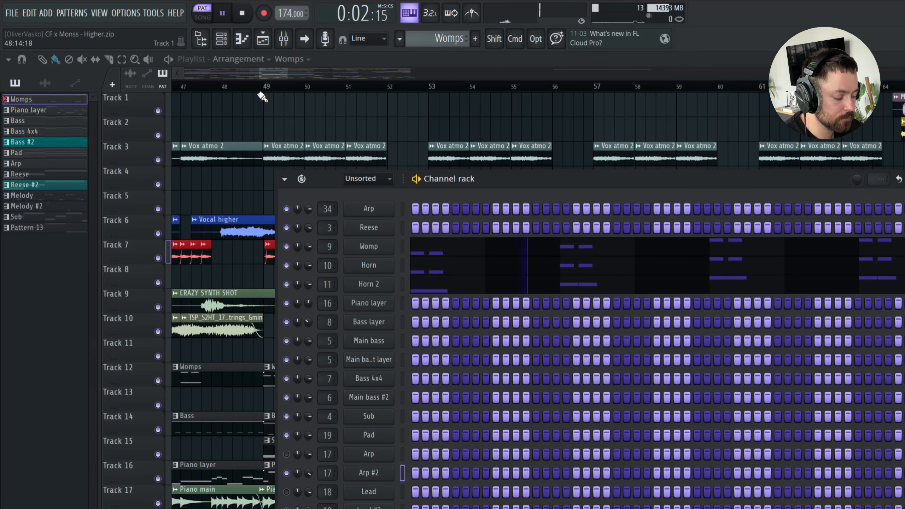
pyautogui.press('space')
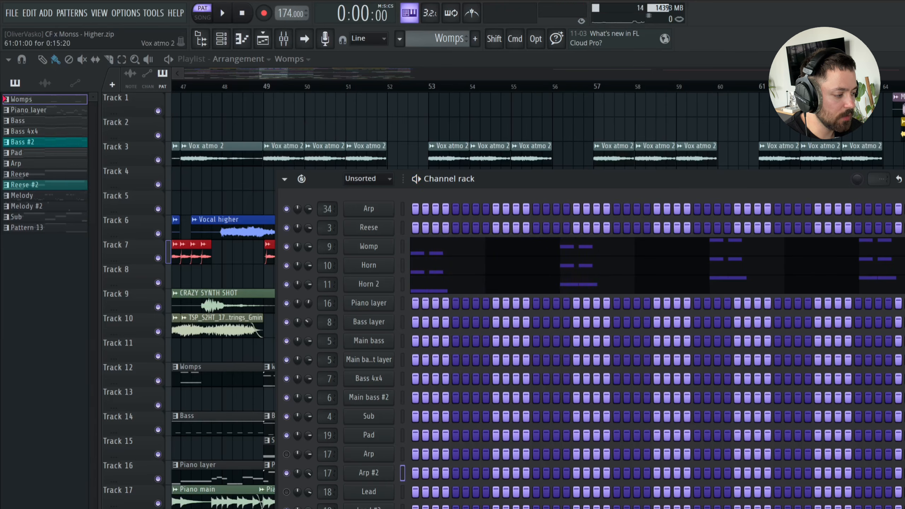
pyautogui.press('F6')
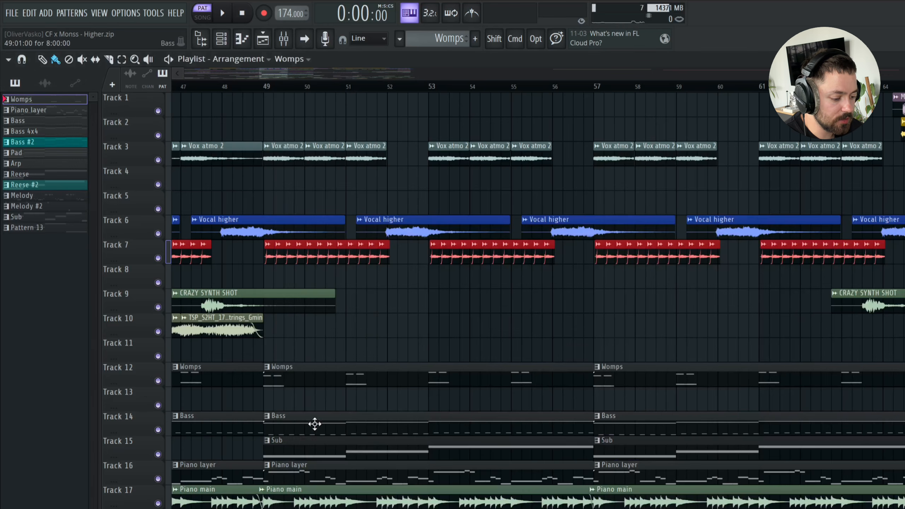
pyautogui.doubleClick(294, 449)
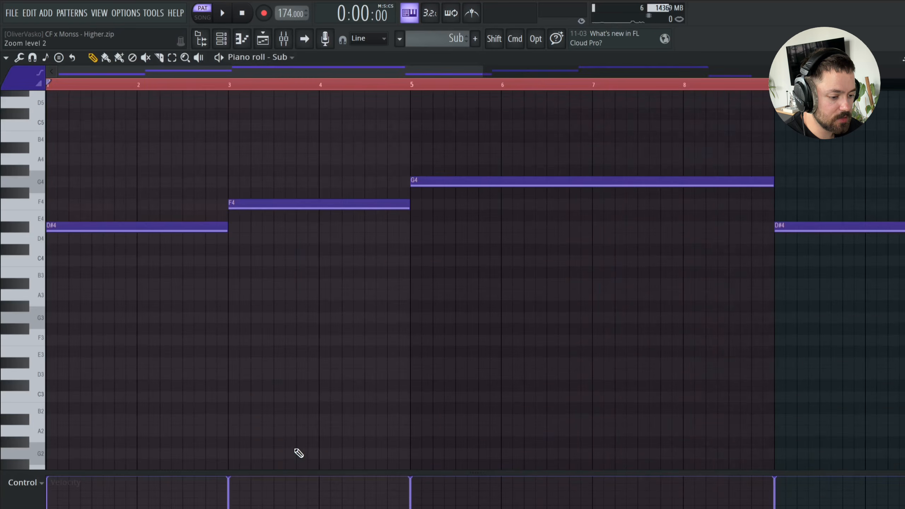
pyautogui.press('F7')
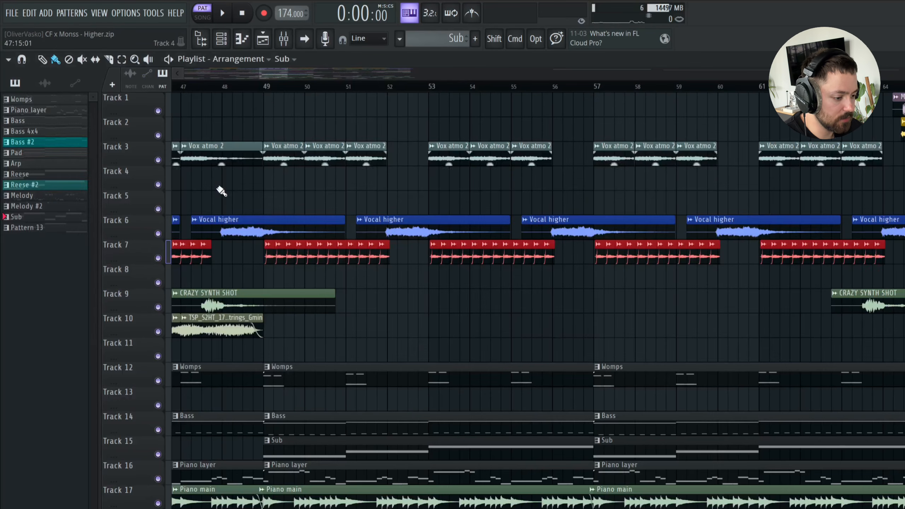
# Return to song mode and play the section from bar 49 with the Womps track muted
pyautogui.press('l')
pyautogui.scroll(3, 232, 378)
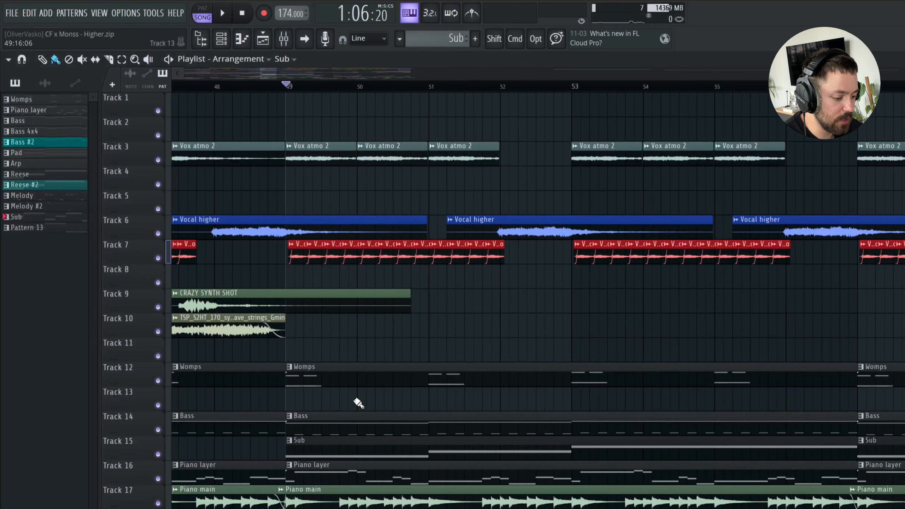
pyautogui.click(157, 381)
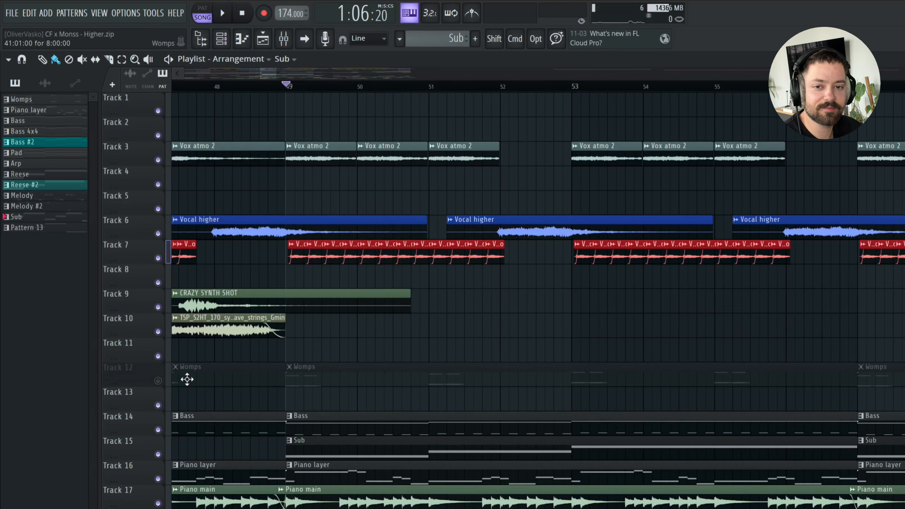
pyautogui.press('space')
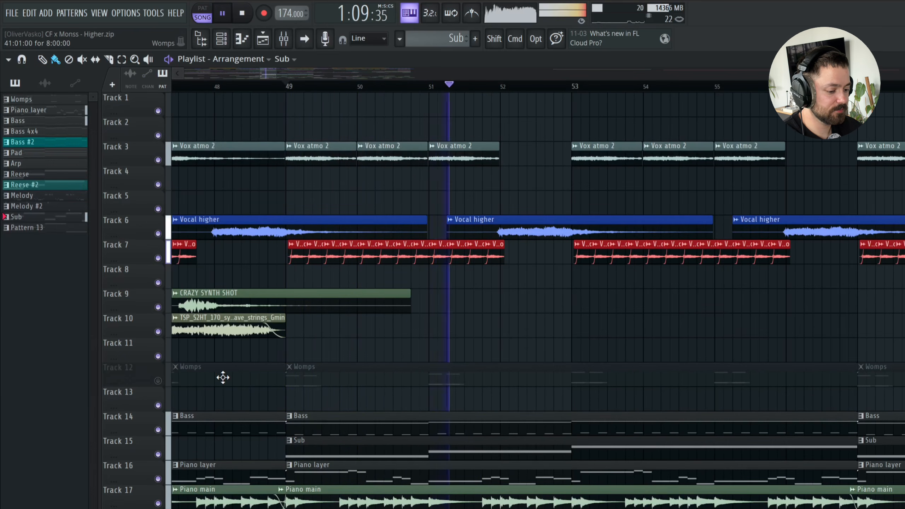
# Unmute the Womps track and replay the section from bar 49 for comparison
pyautogui.click(158, 381)
pyautogui.press('space')
pyautogui.press('space')
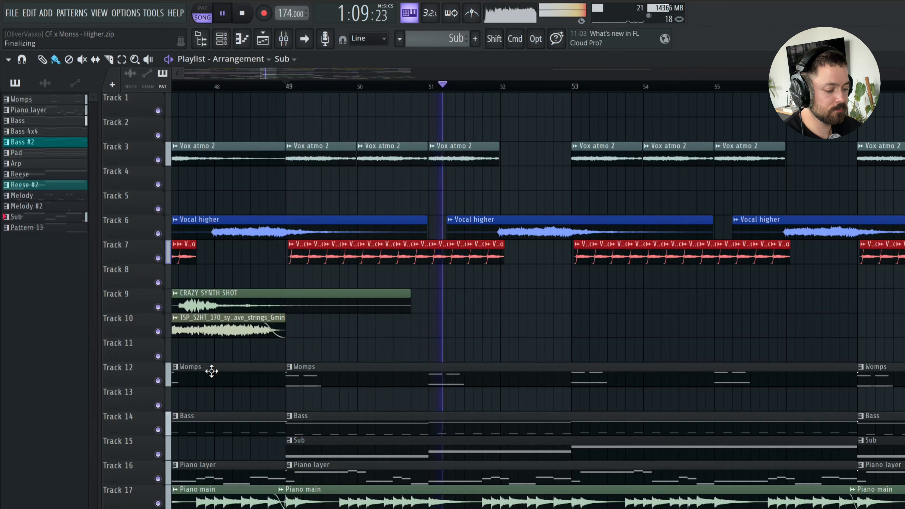
pyautogui.press('space')
# Switch back to song mode and play the next main vocal section from about bar 64
pyautogui.scroll(-15, 314, 405)
pyautogui.scroll(15, 313, 404)
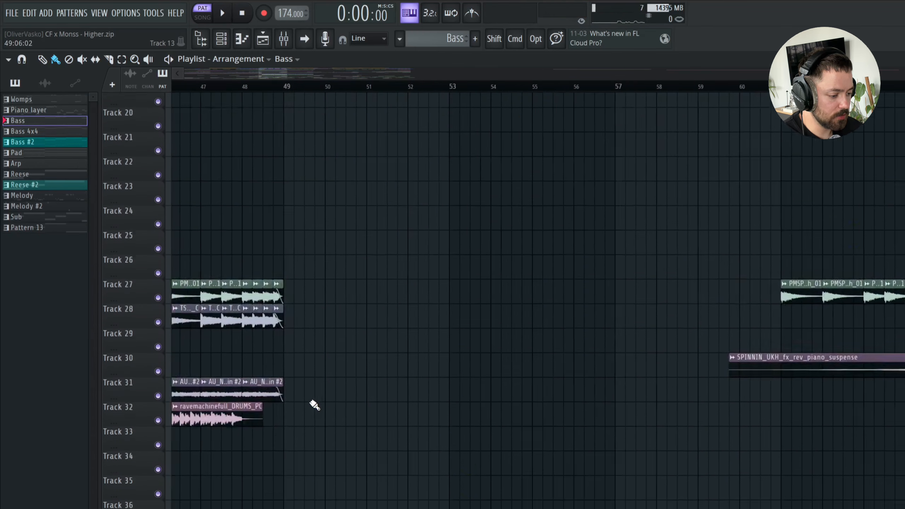
pyautogui.scroll(2, 313, 405)
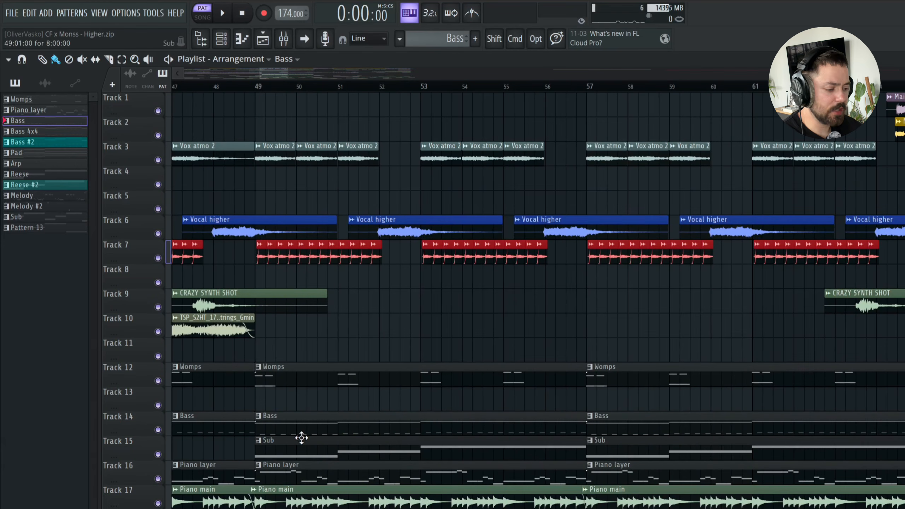
pyautogui.scroll(-2, 344, 452)
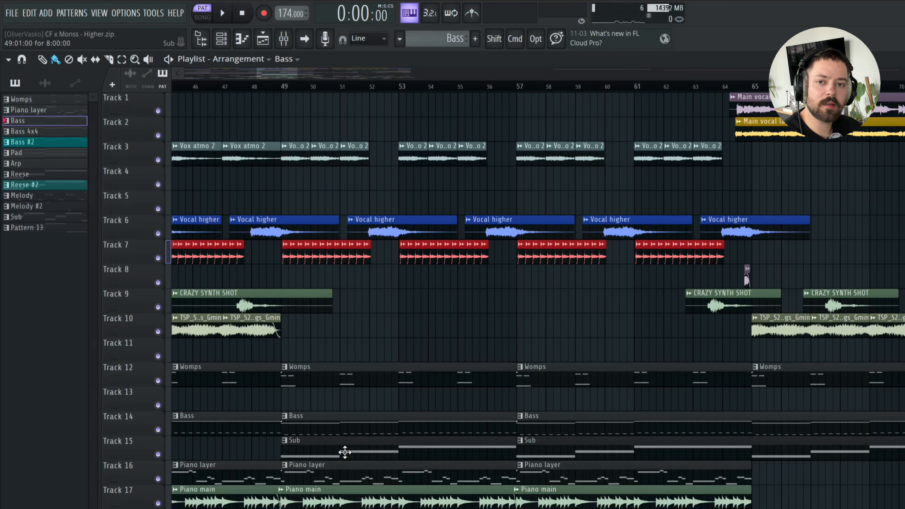
pyautogui.press('l')
pyautogui.scroll(-2, 396, 288)
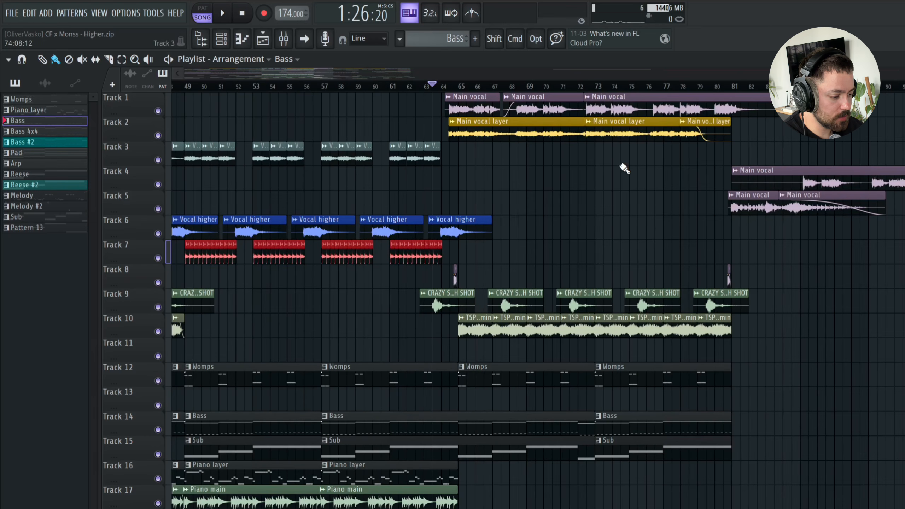
pyautogui.click(449, 89)
pyautogui.scroll(-1, 519, 303)
pyautogui.press('space')
pyautogui.scroll(-1, 519, 302)
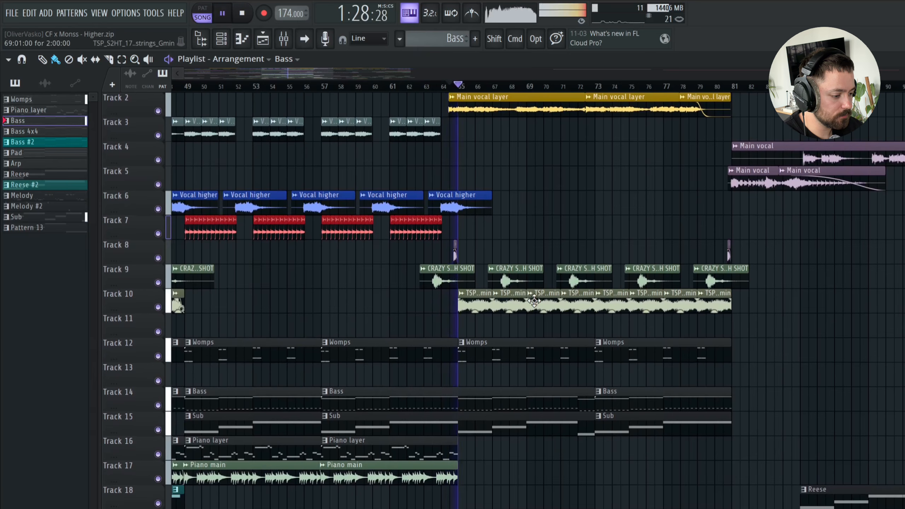
pyautogui.scroll(2, 527, 302)
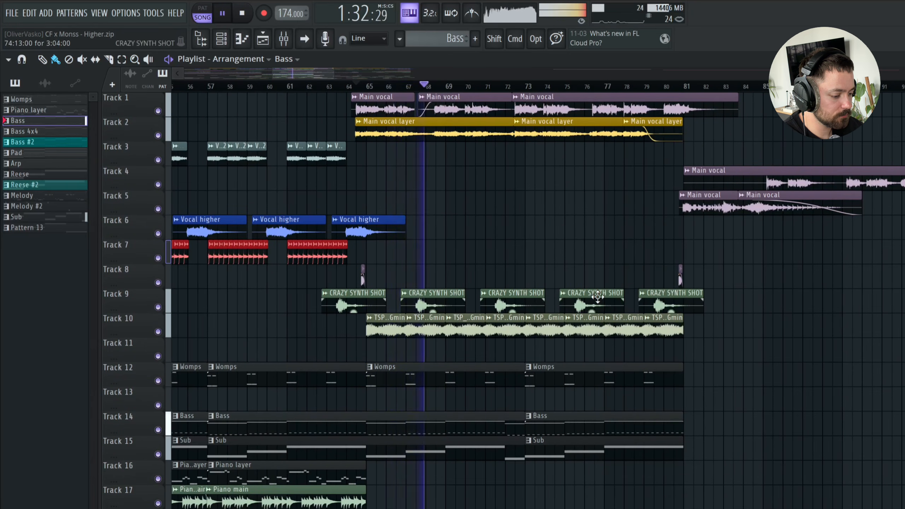
pyautogui.press('space')
# Audition the CRAZY SYNTH SHOT clip near bar 67 on Track 9 with the Playback tool
pyautogui.click(148, 59)
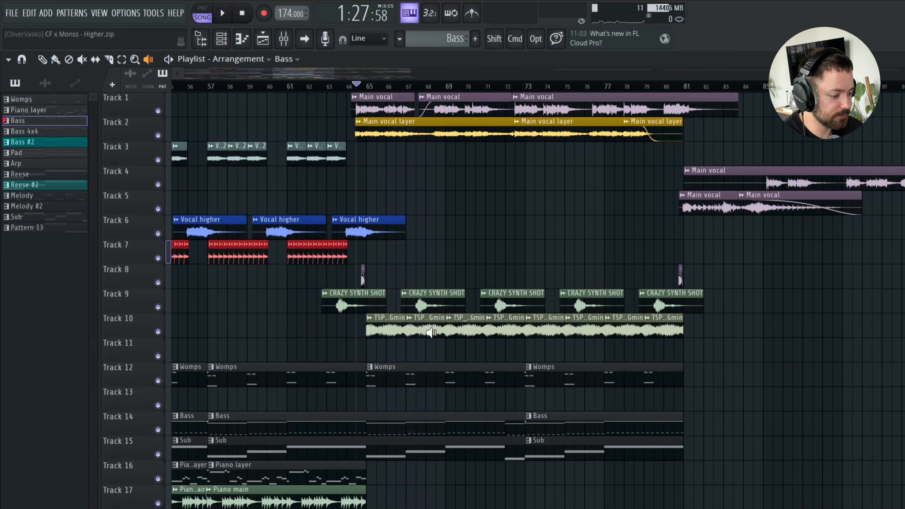
pyautogui.click(412, 305)
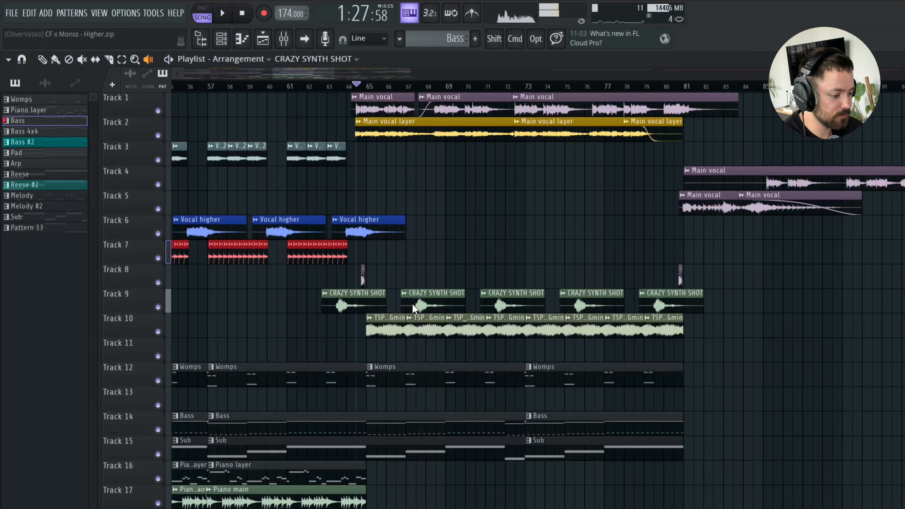
pyautogui.moveTo(412, 304); pyautogui.dragTo(413, 306)
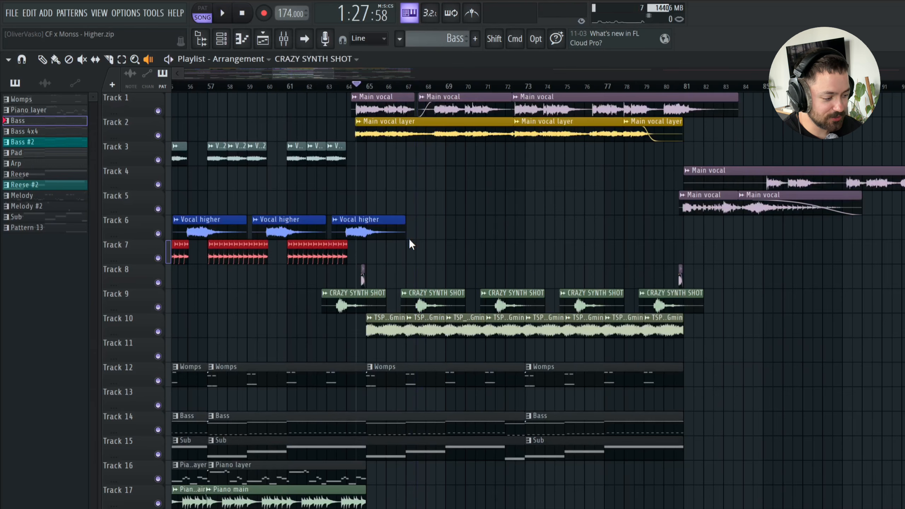
pyautogui.scroll(-5, 485, 345)
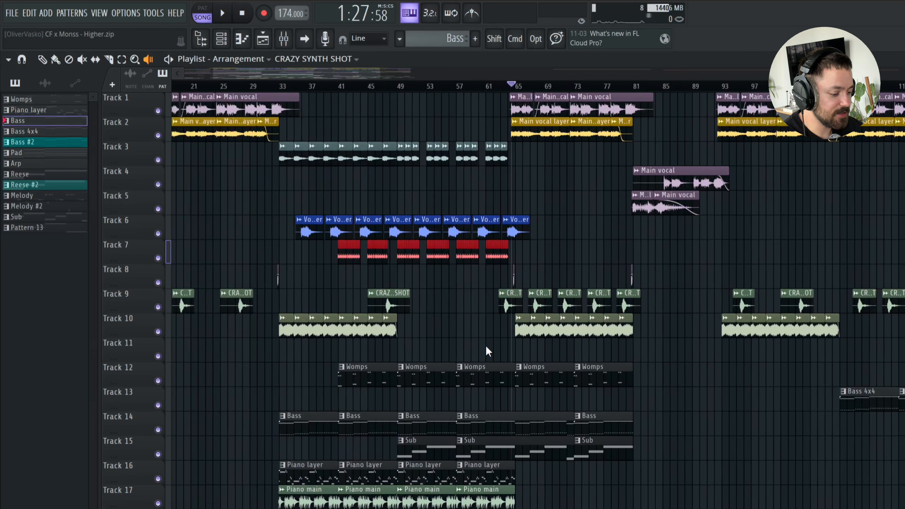
# Move on past bar 93 and play the Bass 4x4 section from bar 109
pyautogui.scroll(3, 485, 345)
pyautogui.hscroll(5, 545, 386)
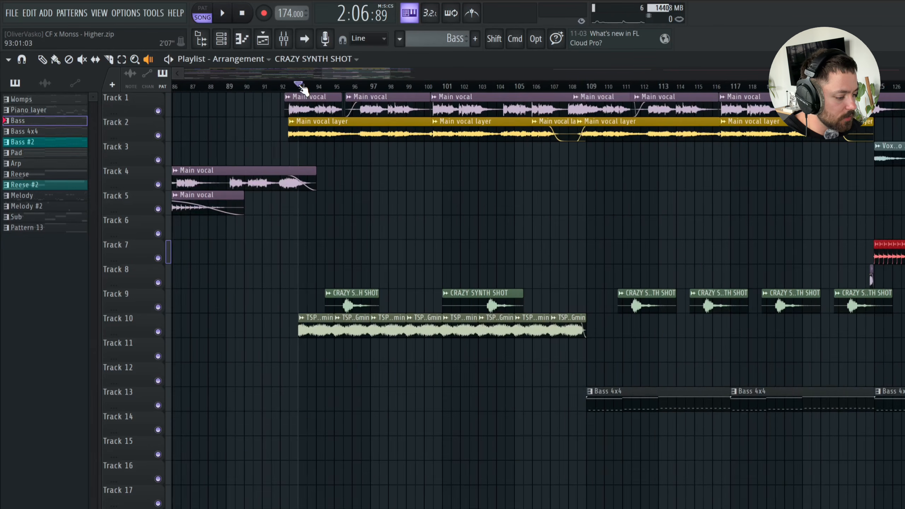
pyautogui.scroll(-3, 302, 89)
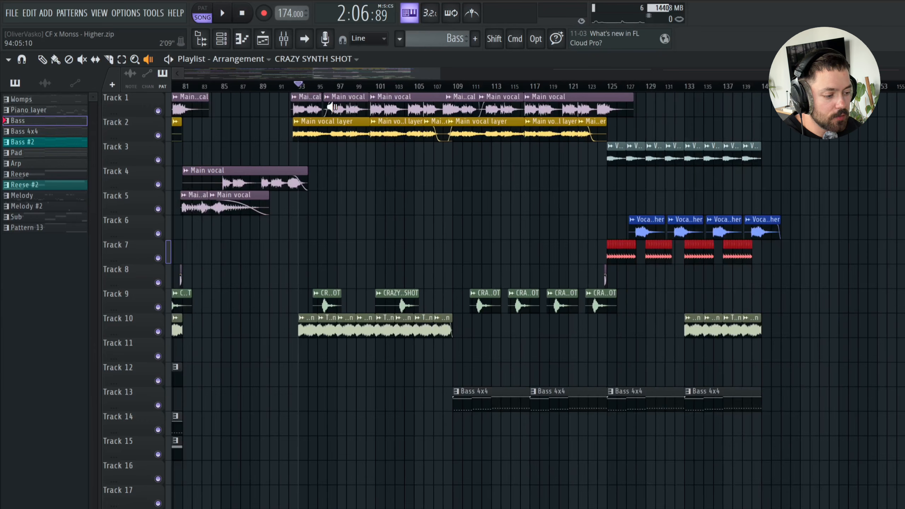
pyautogui.click(459, 89)
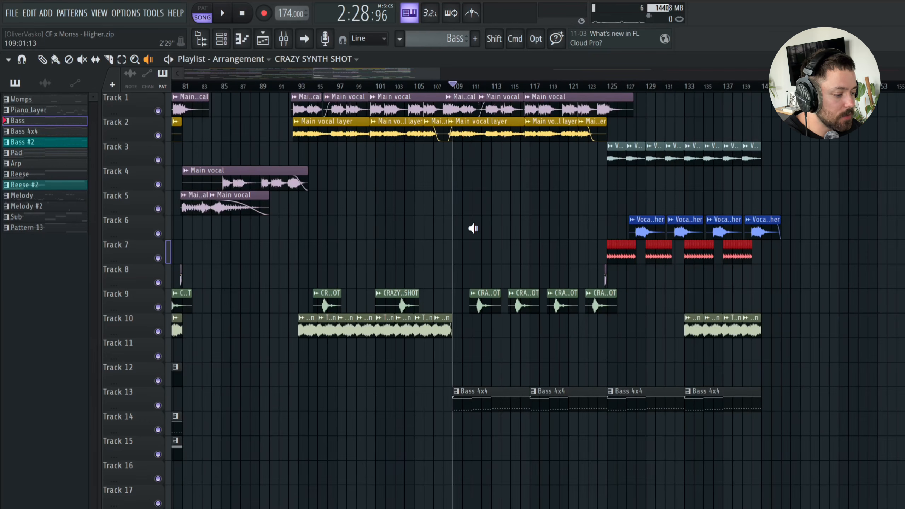
pyautogui.scroll(-5, 474, 228)
pyautogui.scroll(6, 538, 304)
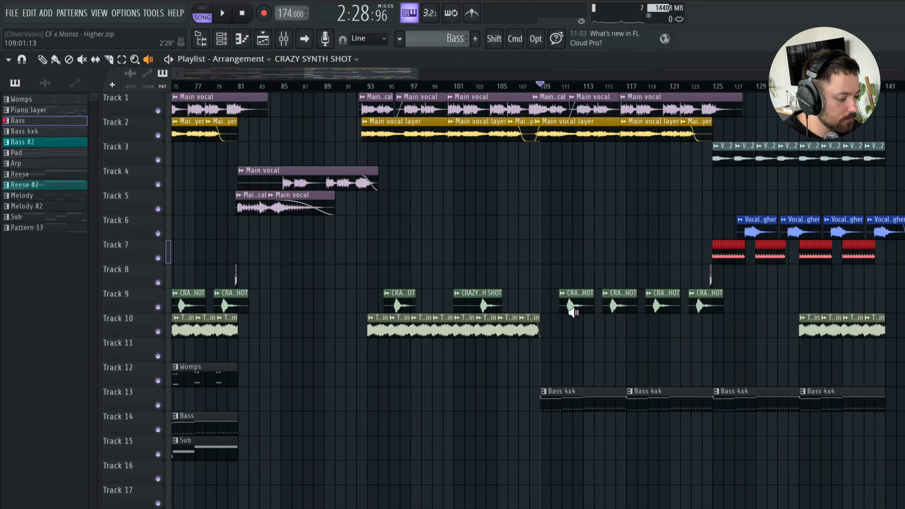
pyautogui.press('space')
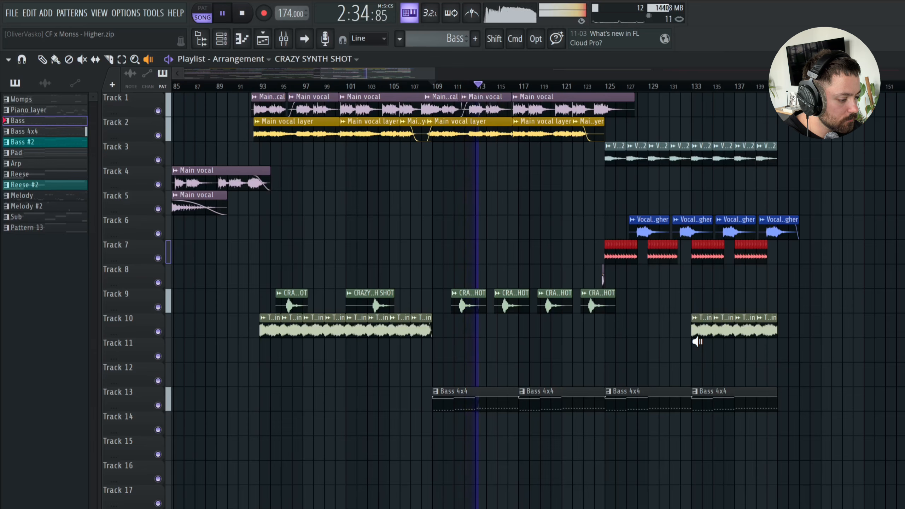
pyautogui.scroll(3, 592, 344)
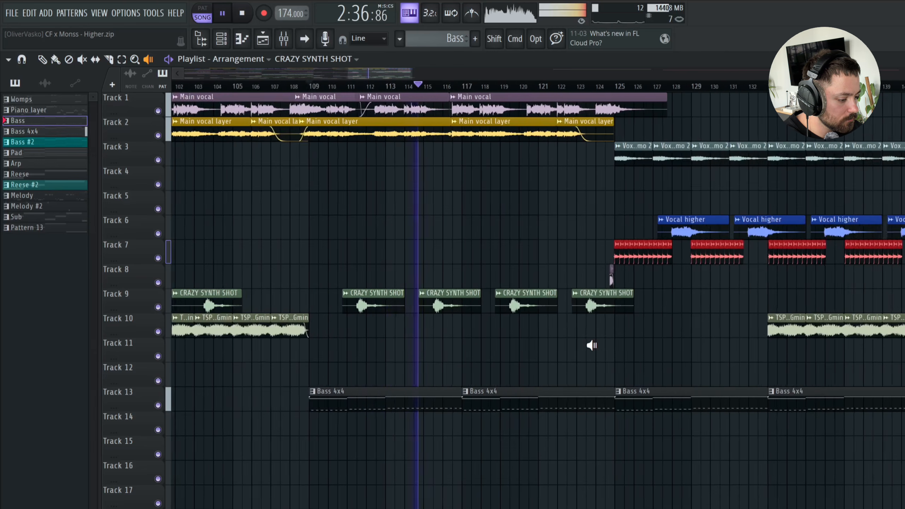
pyautogui.press('space')
# Replay the earlier Womps and Sub section from about bar 49 for comparison, and reset playback to the start
pyautogui.scroll(-3, 524, 189)
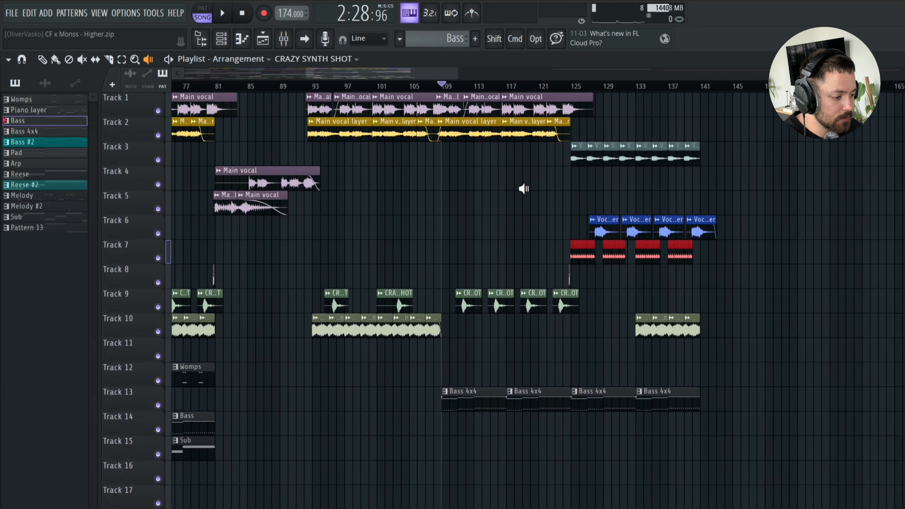
pyautogui.scroll(6, 524, 188)
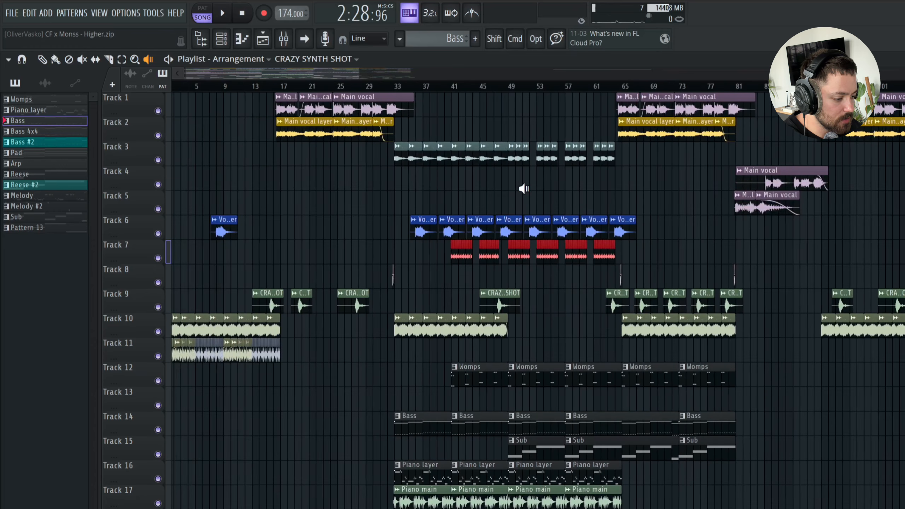
pyautogui.click(515, 91)
pyautogui.press('space')
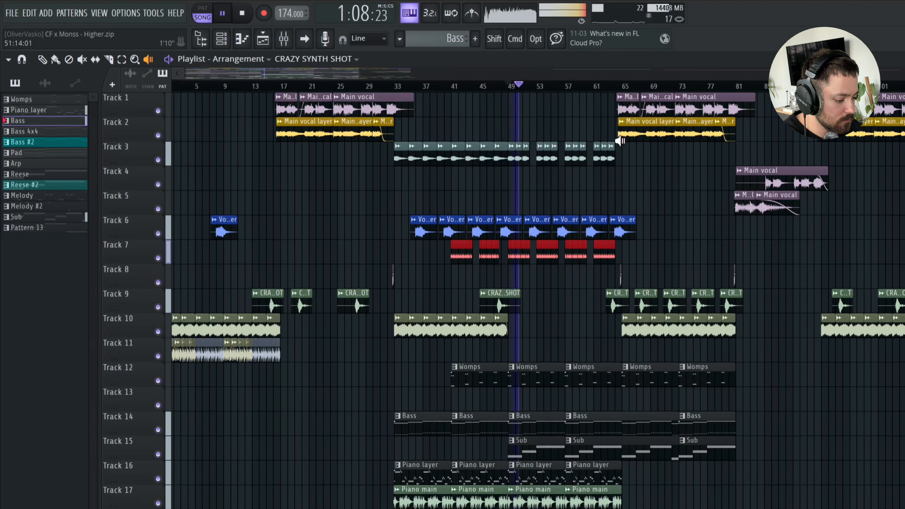
pyautogui.press('space')
pyautogui.click(242, 17)
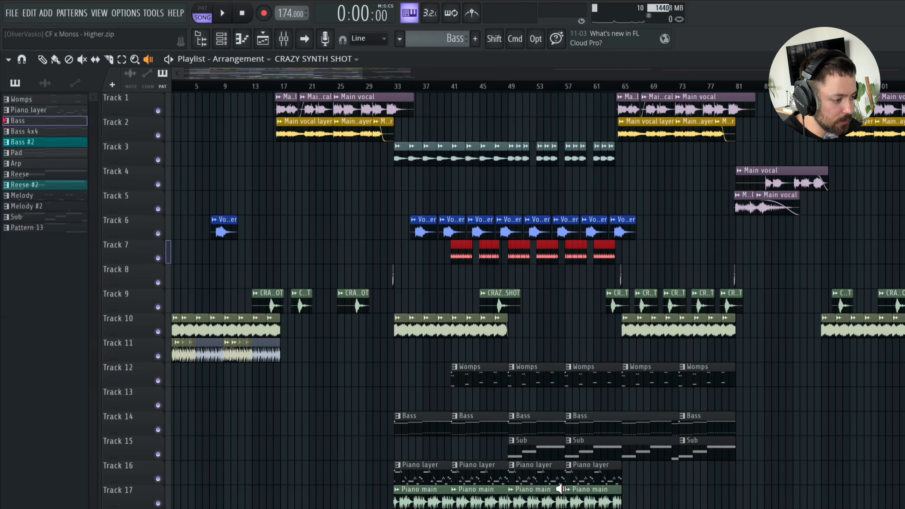
# Play the "monss x changing faces - draft version" clip on Track 10 from about bar 271
pyautogui.hscroll(6, 500, 209)
pyautogui.hscroll(6, 492, 140)
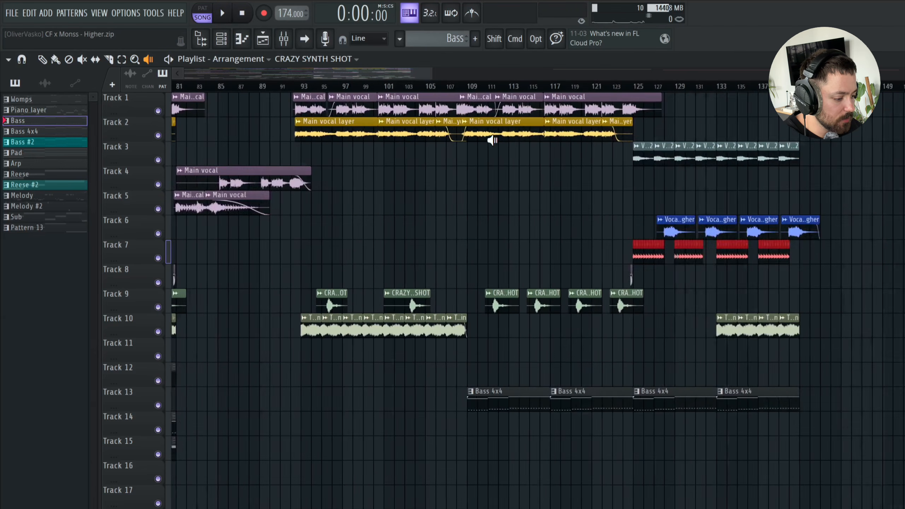
pyautogui.scroll(5, 492, 140)
pyautogui.click(343, 87)
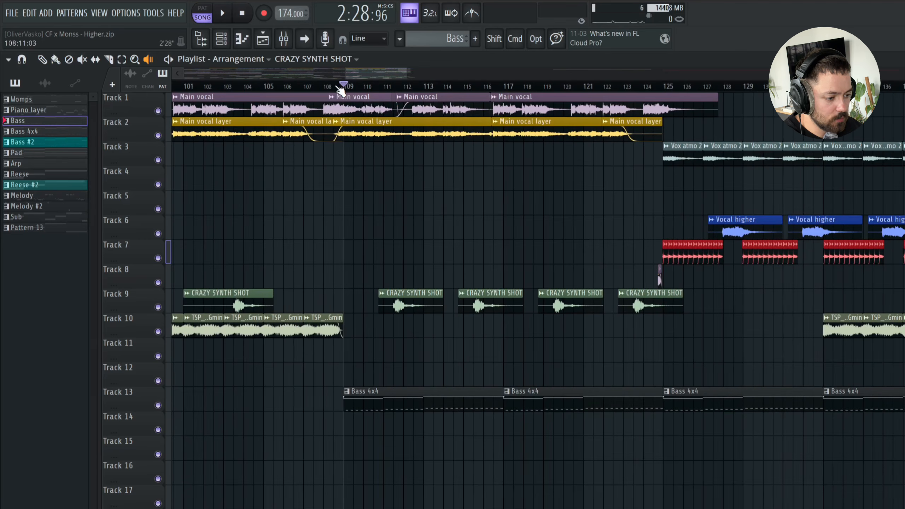
pyautogui.scroll(-3, 394, 222)
pyautogui.hscroll(15, 394, 221)
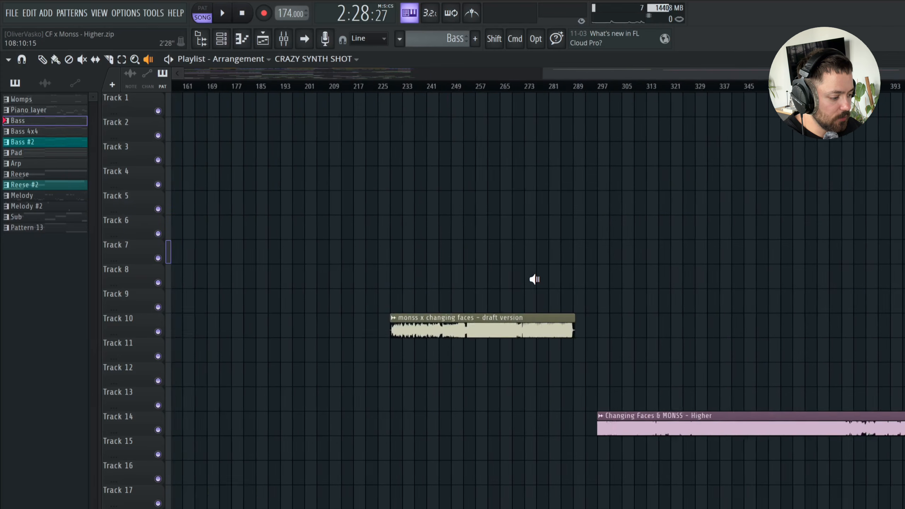
pyautogui.hscroll(-1, 538, 85)
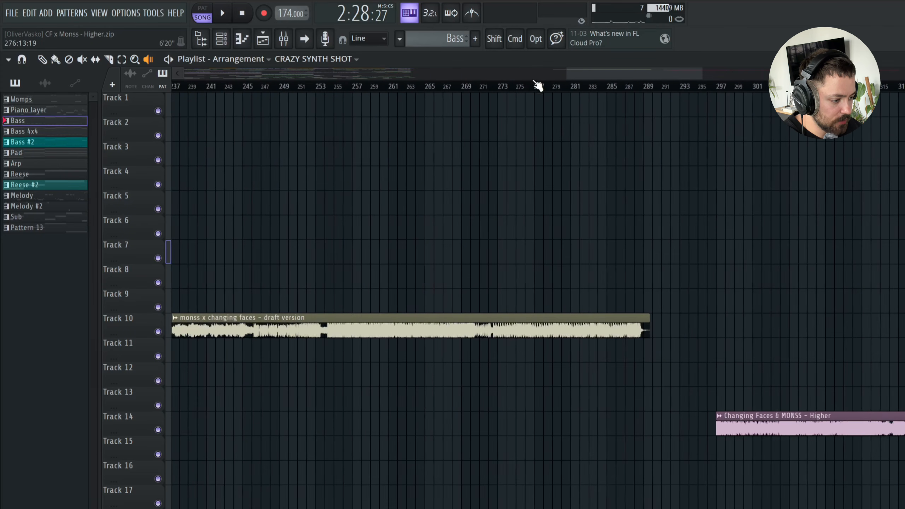
pyautogui.click(481, 91)
pyautogui.scroll(1, 481, 89)
pyautogui.press('space')
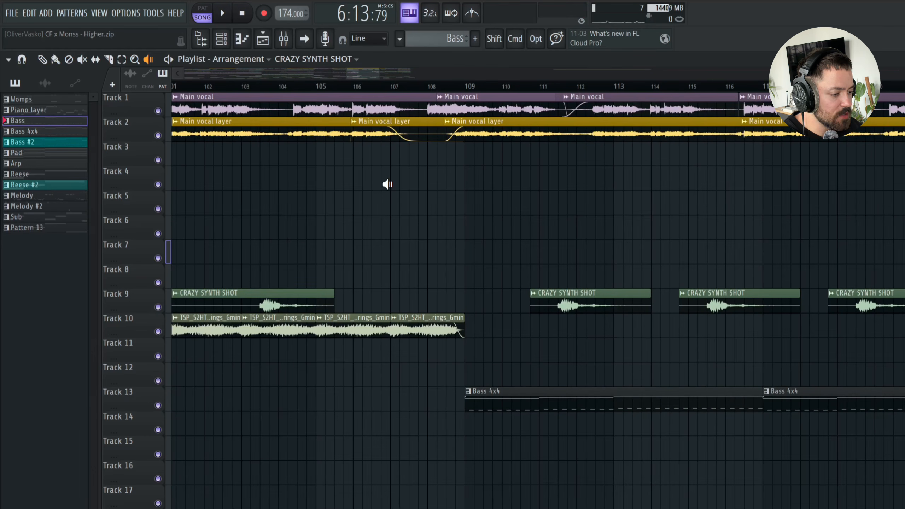
# Open the PM_PS_Kick_One_Shot_Psy_Zap clip on Track 21 at bar 109, audition its sample, and close its settings
pyautogui.hscroll(3, 388, 184)
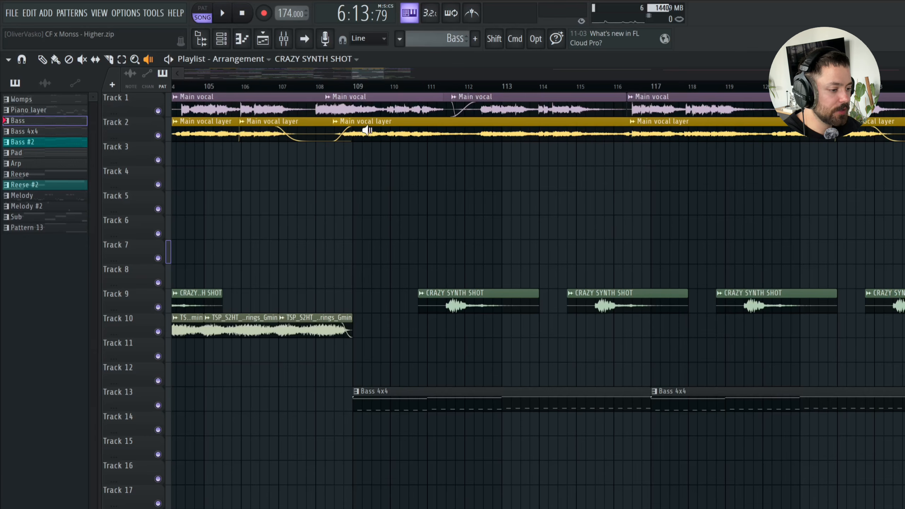
pyautogui.click(353, 86)
pyautogui.scroll(-6, 438, 380)
pyautogui.scroll(3, 328, 406)
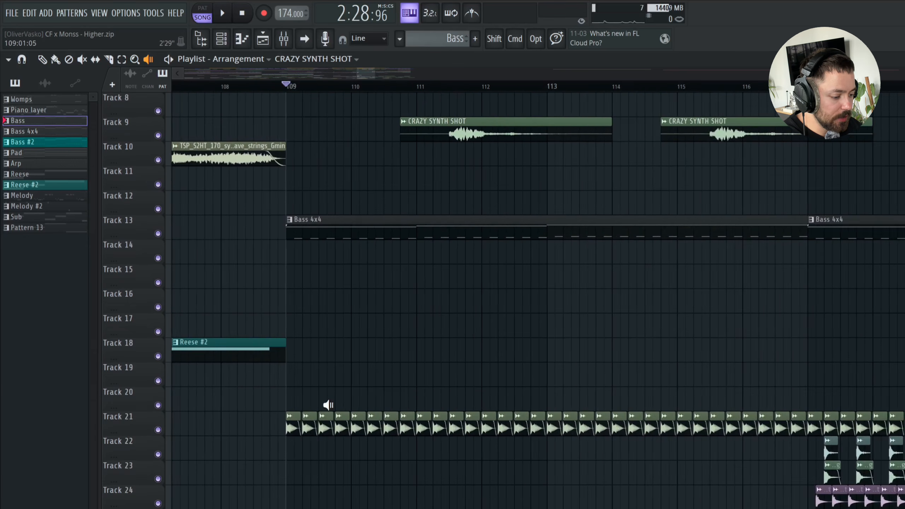
pyautogui.scroll(4, 327, 405)
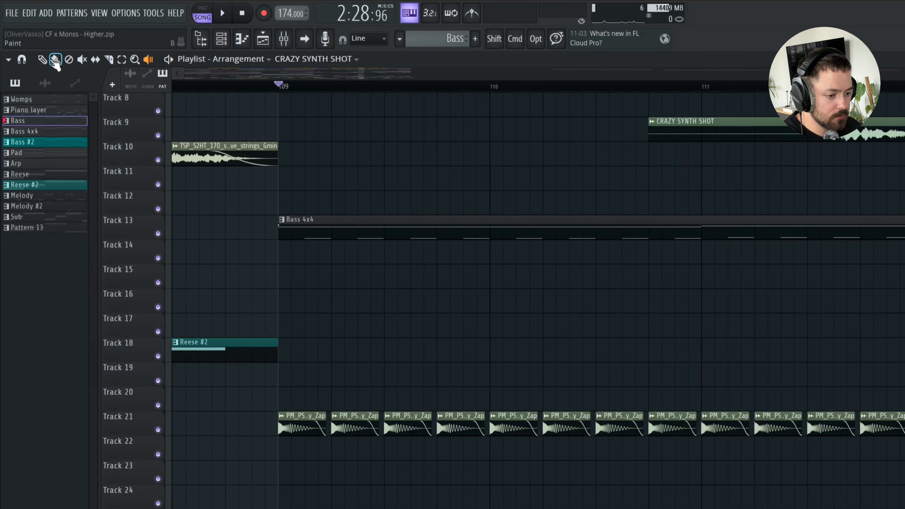
pyautogui.doubleClick(304, 423)
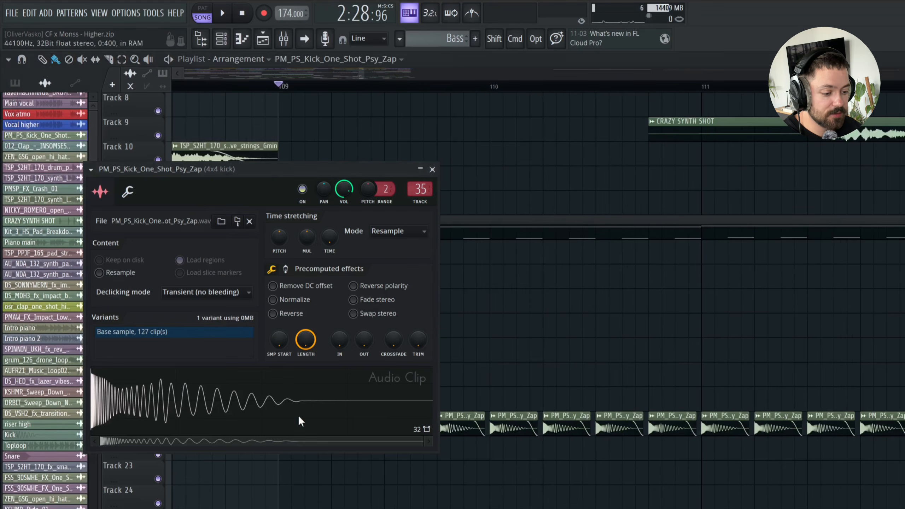
pyautogui.moveTo(279, 175); pyautogui.dragTo(514, 175)
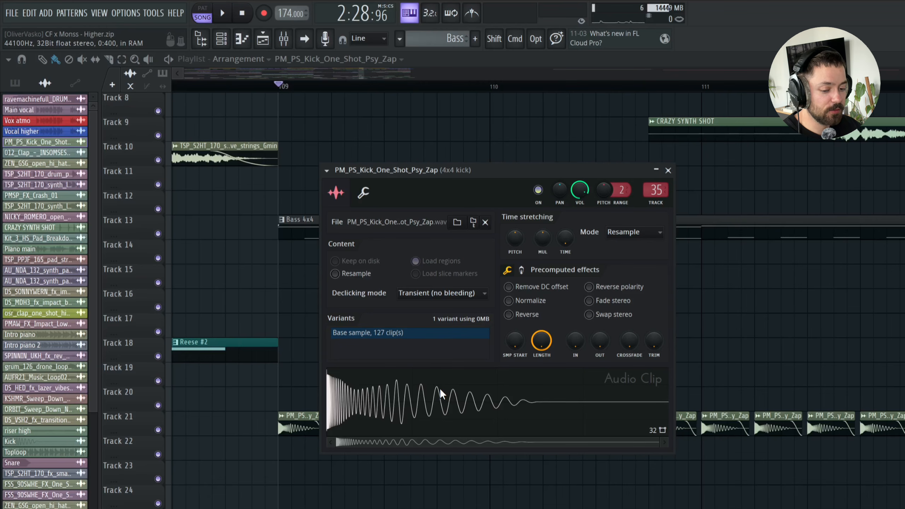
pyautogui.click(419, 412)
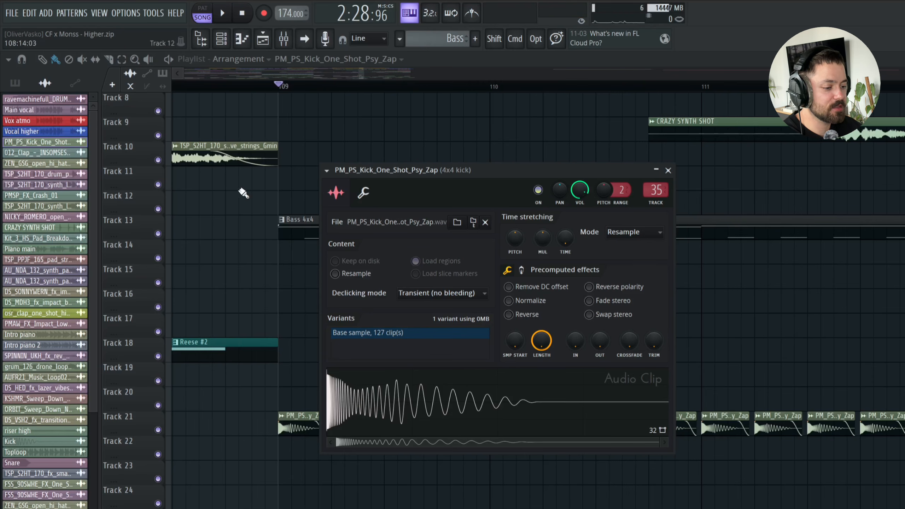
pyautogui.press('Escape')
# Audition the downsweep, sweep-down and downlifter FX clips on Tracks 60, 69, 71 and 61 after bar 109
pyautogui.keyDown('ctrl'); pyautogui.scroll(3, 237, 360); pyautogui.keyUp('ctrl')
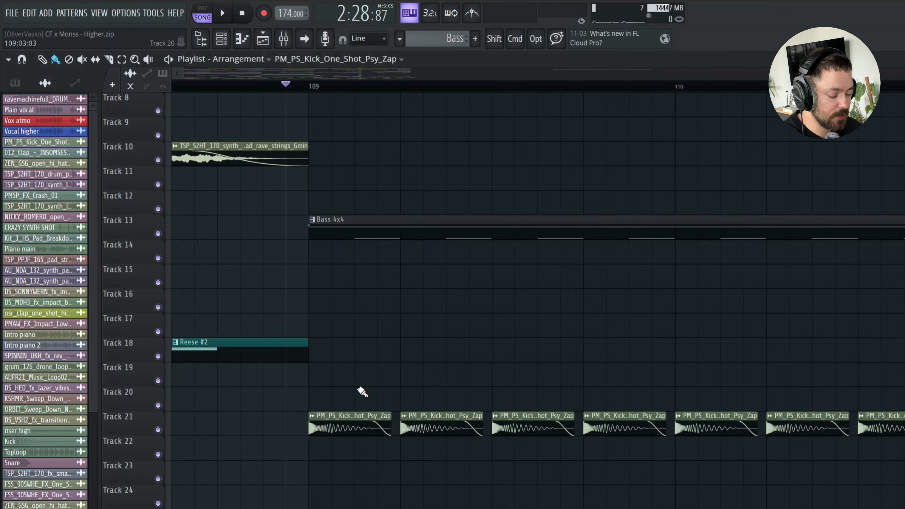
pyautogui.keyDown('ctrl'); pyautogui.scroll(-3, 363, 392); pyautogui.keyUp('ctrl')
pyautogui.scroll(5, 362, 392)
pyautogui.scroll(-5, 420, 145)
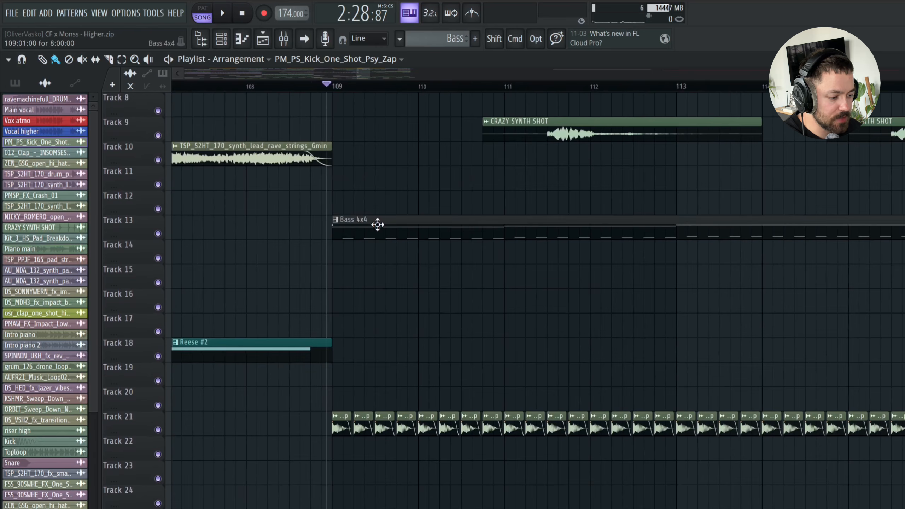
pyautogui.scroll(-15, 377, 224)
pyautogui.keyDown('ctrl'); pyautogui.scroll(2, 428, 179); pyautogui.keyUp('ctrl')
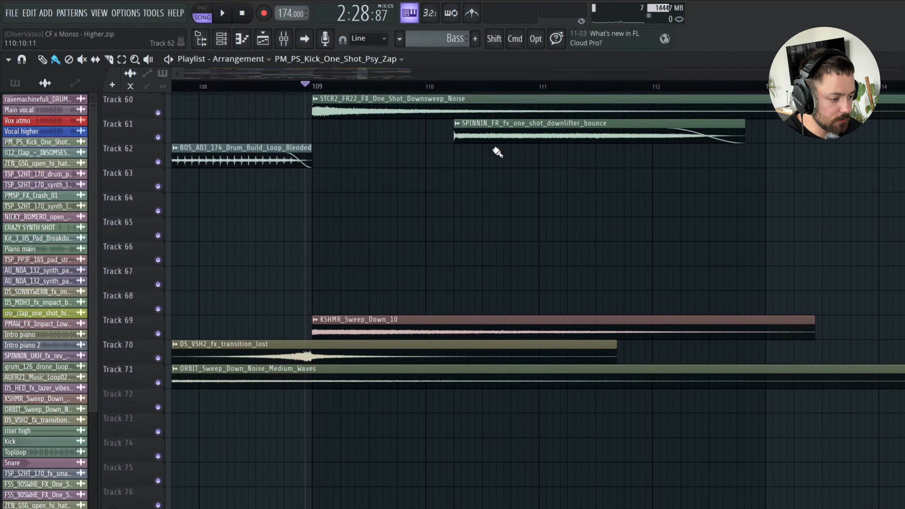
pyautogui.scroll(1, 498, 152)
pyautogui.click(326, 203)
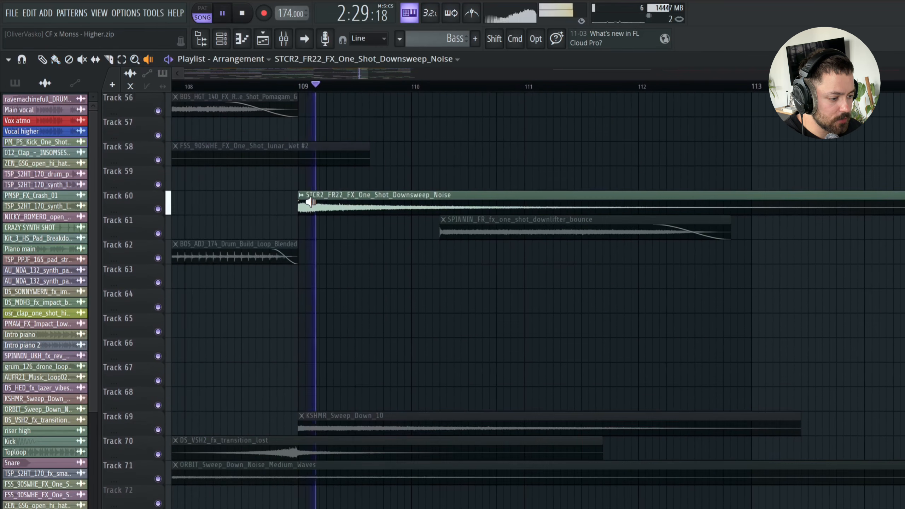
pyautogui.click(360, 419)
pyautogui.click(342, 473)
pyautogui.click(485, 221)
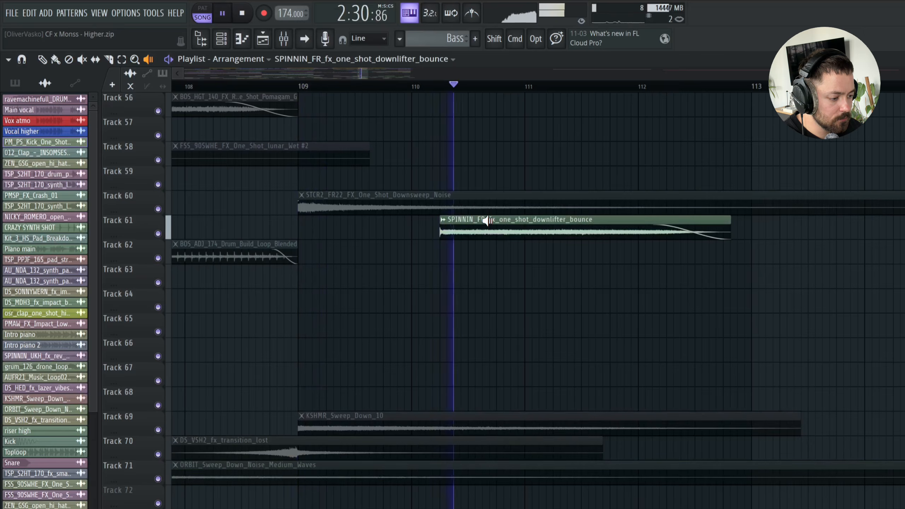
# Audition the CRAZY SYNTH SHOT clip near bar 111 on Track 9
pyautogui.scroll(15, 307, 292)
pyautogui.keyDown('ctrl'); pyautogui.scroll(-2, 307, 292); pyautogui.keyUp('ctrl')
pyautogui.keyDown('ctrl'); pyautogui.scroll(1, 307, 296); pyautogui.keyUp('ctrl')
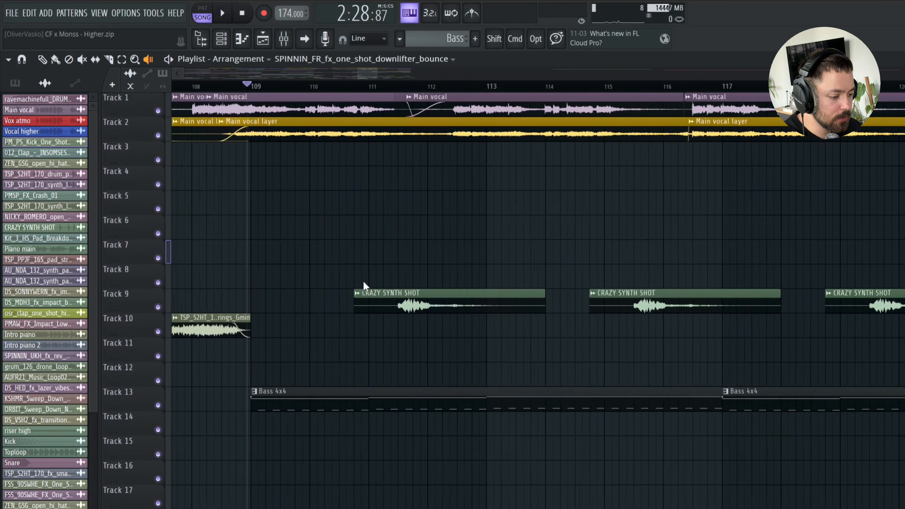
pyautogui.click(415, 306)
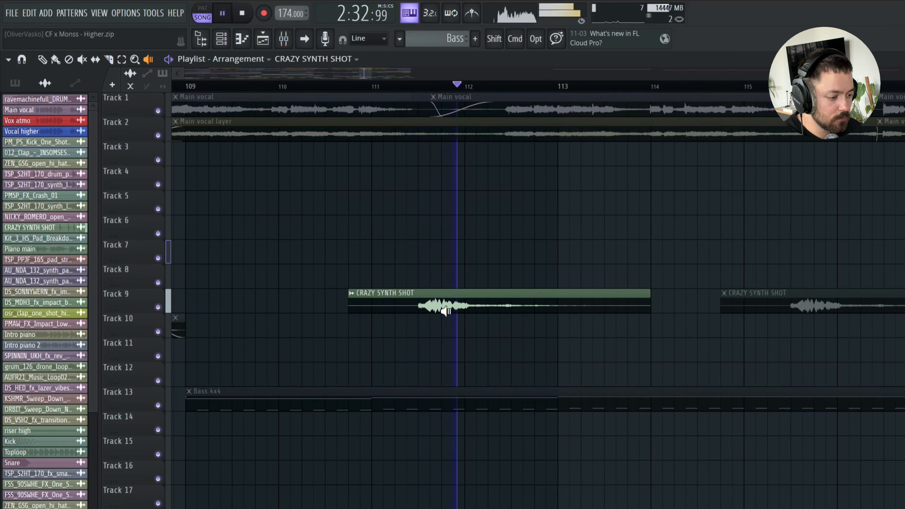
# Play the drum and percussion layers on Tracks 21 to 30 from about bar 116, and stop before bar 125
pyautogui.keyDown('ctrl'); pyautogui.scroll(-5, 445, 310); pyautogui.keyUp('ctrl')
pyautogui.scroll(-4, 445, 309)
pyautogui.scroll(-6, 445, 310)
pyautogui.keyDown('ctrl'); pyautogui.scroll(-2, 446, 310); pyautogui.keyUp('ctrl')
pyautogui.keyDown('ctrl'); pyautogui.scroll(3, 446, 309); pyautogui.keyUp('ctrl')
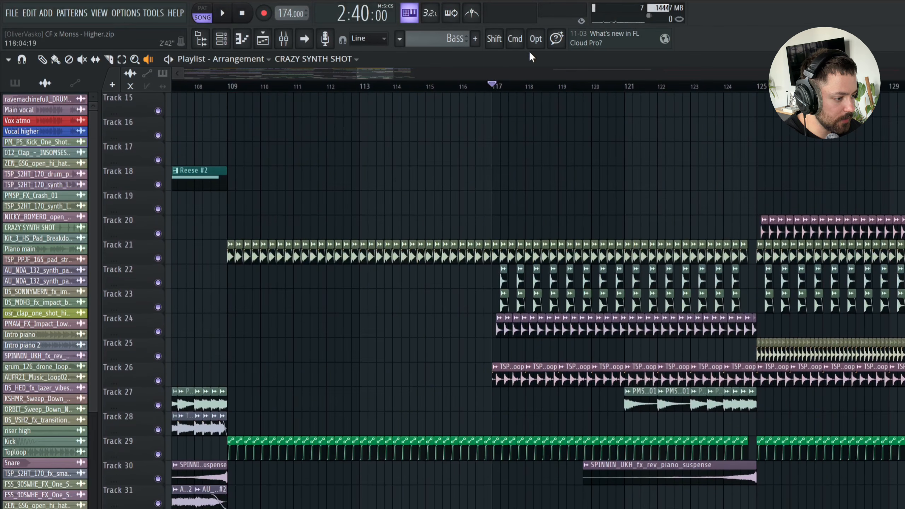
pyautogui.click(481, 87)
pyautogui.keyDown('ctrl'); pyautogui.scroll(2, 478, 112); pyautogui.keyUp('ctrl')
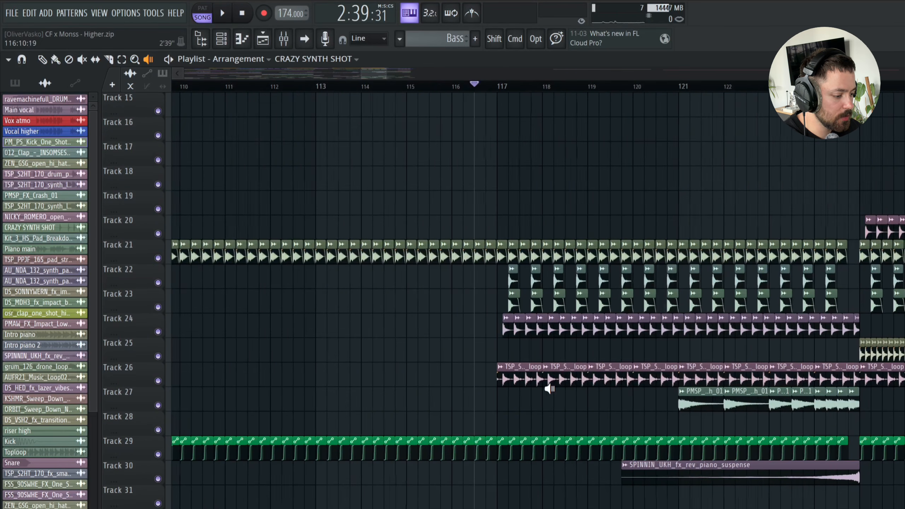
pyautogui.keyDown('ctrl'); pyautogui.scroll(2, 549, 389); pyautogui.keyUp('ctrl')
pyautogui.scroll(2, 509, 268)
pyautogui.press('space')
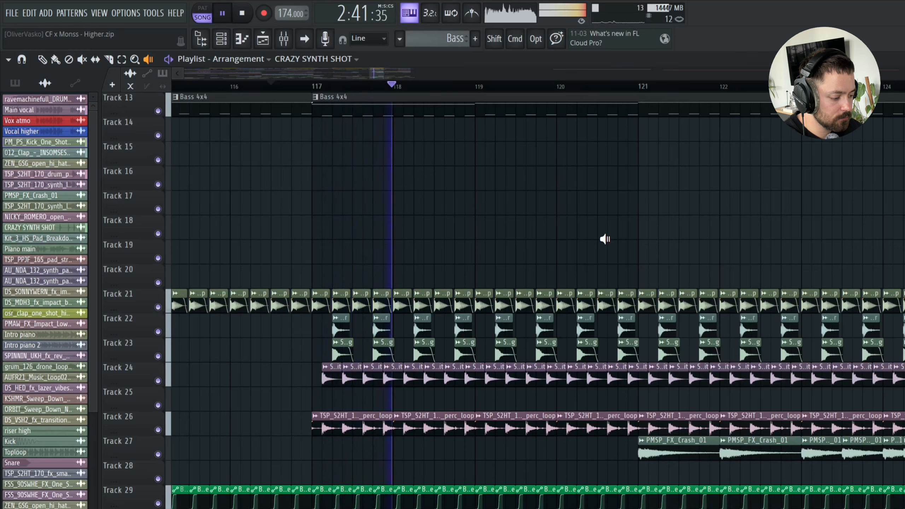
pyautogui.scroll(-3, 605, 239)
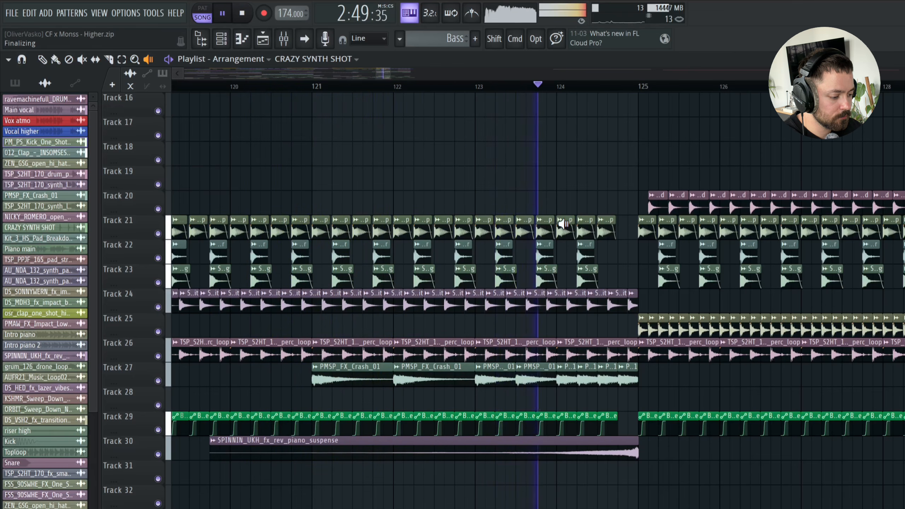
pyautogui.press('space')
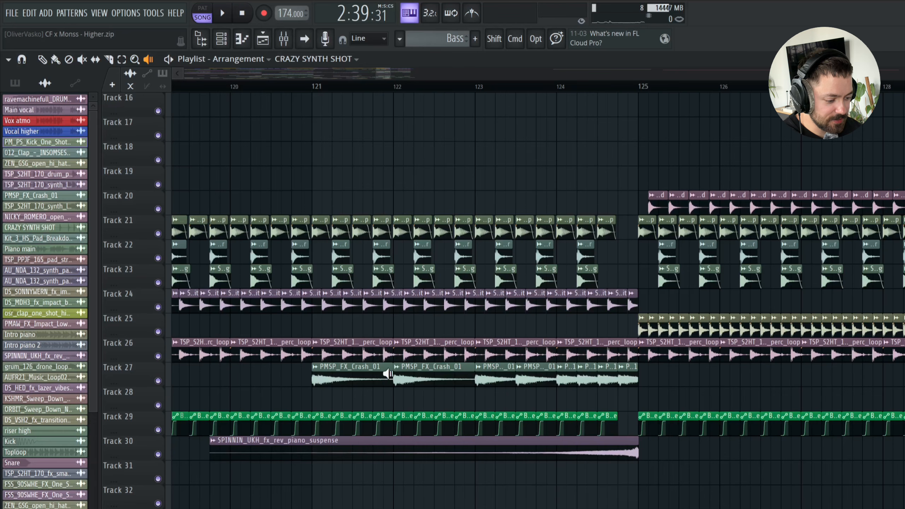
# Audition the PMSP_FX_Crash_01 clip at bar 121 on Track 27 and open its sample settings with the Paint tool
pyautogui.click(315, 379)
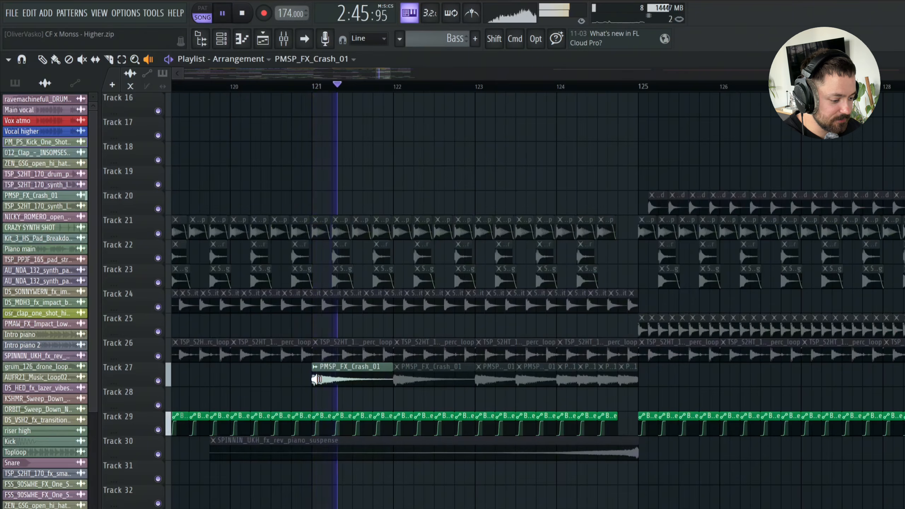
pyautogui.click(108, 59)
pyautogui.doubleClick(360, 374)
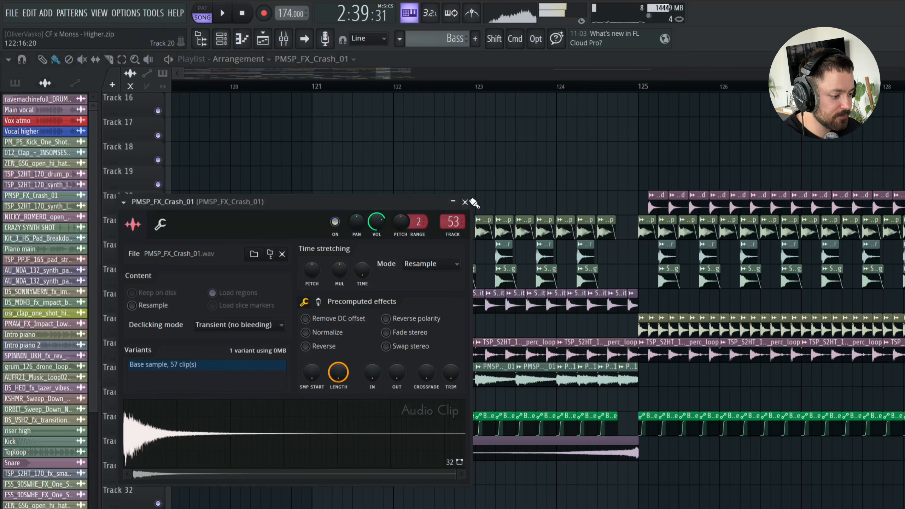
# Play Track 27's PMSP_FX_Crash_01 clips in solo from just before bar 121, and unsolo the track
pyautogui.click(465, 201)
pyautogui.scroll(-2, 477, 407)
pyautogui.scroll(4, 476, 407)
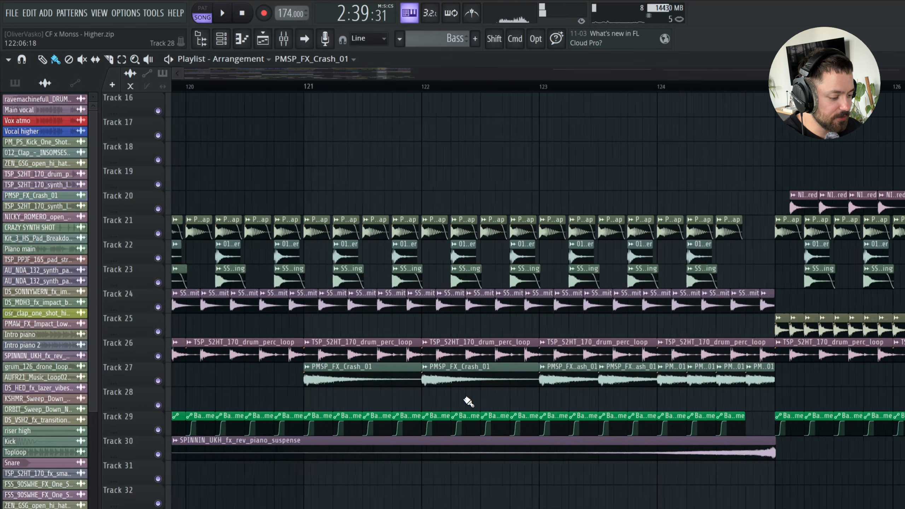
pyautogui.rightClick(158, 380)
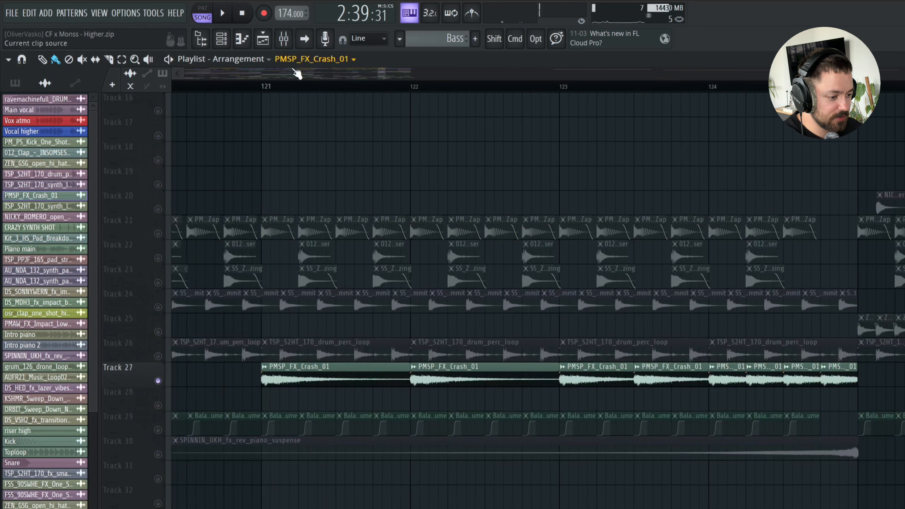
pyautogui.click(251, 87)
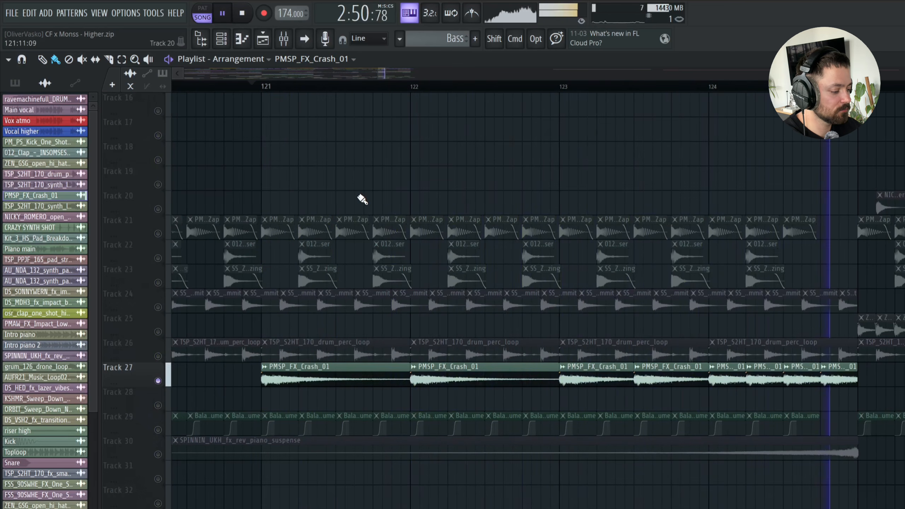
pyautogui.press('space')
pyautogui.scroll(-3, 362, 200)
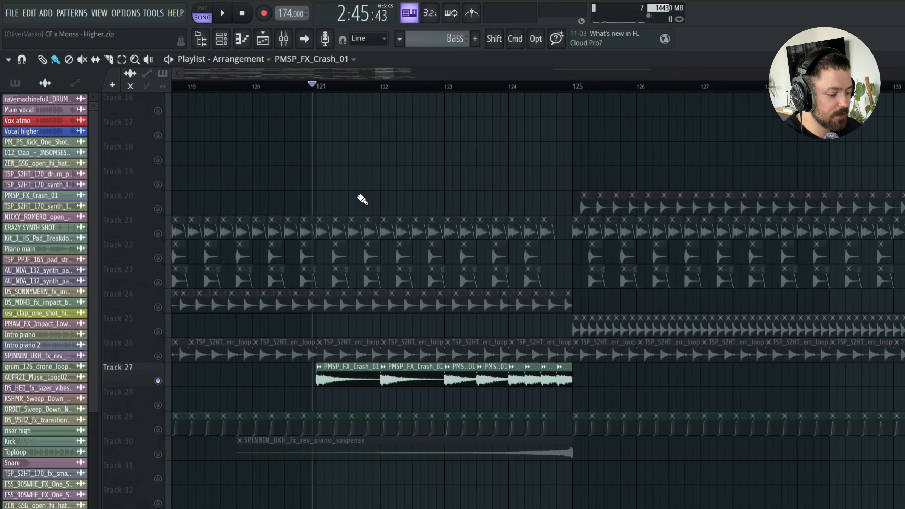
pyautogui.rightClick(158, 356)
pyautogui.rightClick(158, 356)
pyautogui.scroll(6, 378, 416)
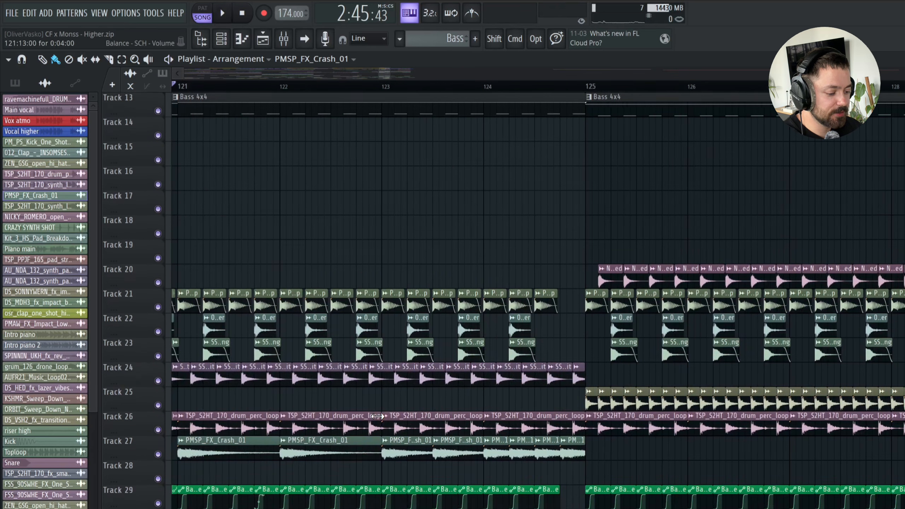
# Look over the section after bar 125, from the percussion and crash tracks up to the vocal tracks
pyautogui.scroll(-2, 377, 416)
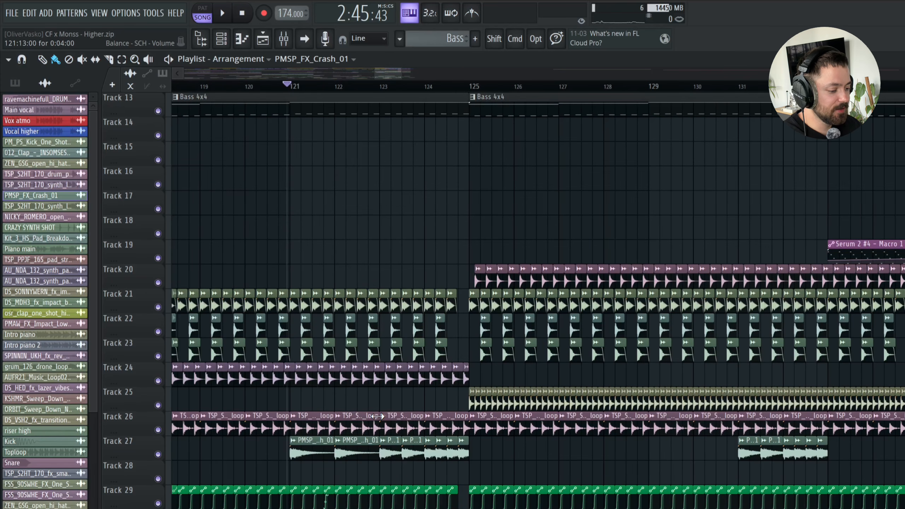
pyautogui.scroll(-3, 377, 416)
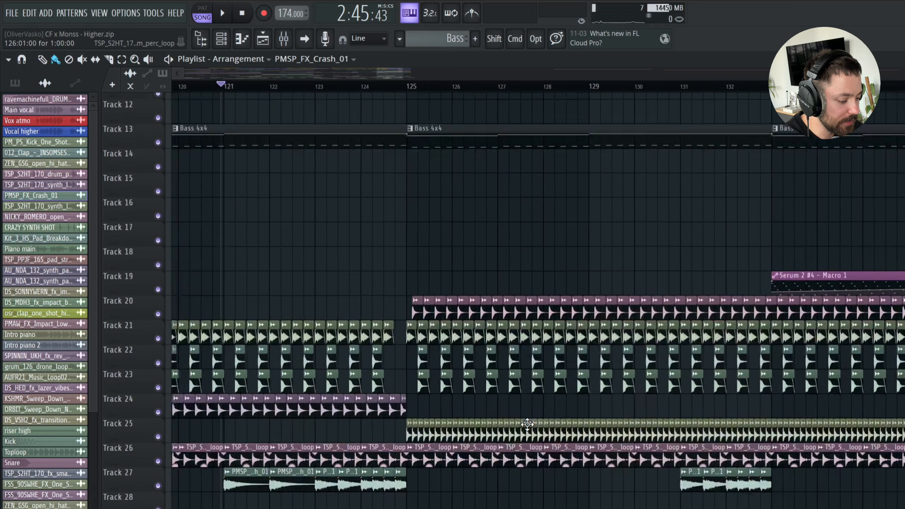
pyautogui.scroll(4, 525, 424)
pyautogui.scroll(1, 670, 290)
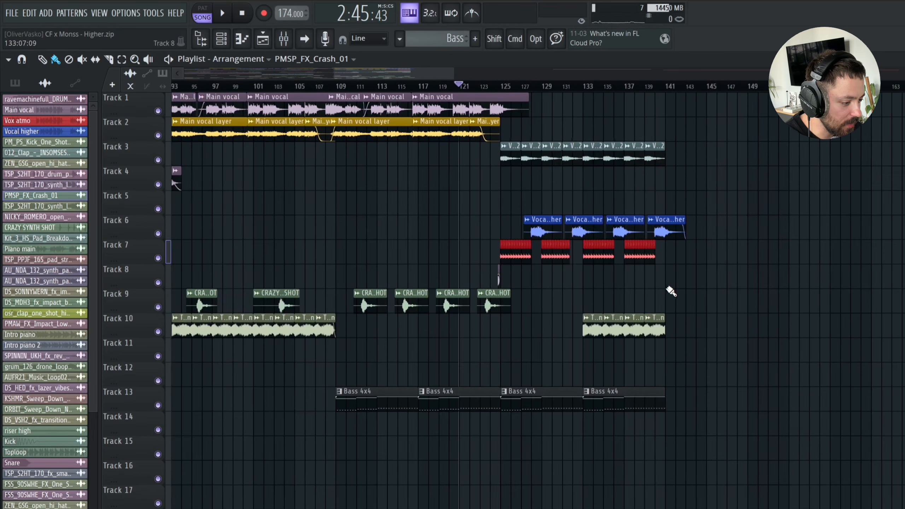
pyautogui.scroll(1, 620, 135)
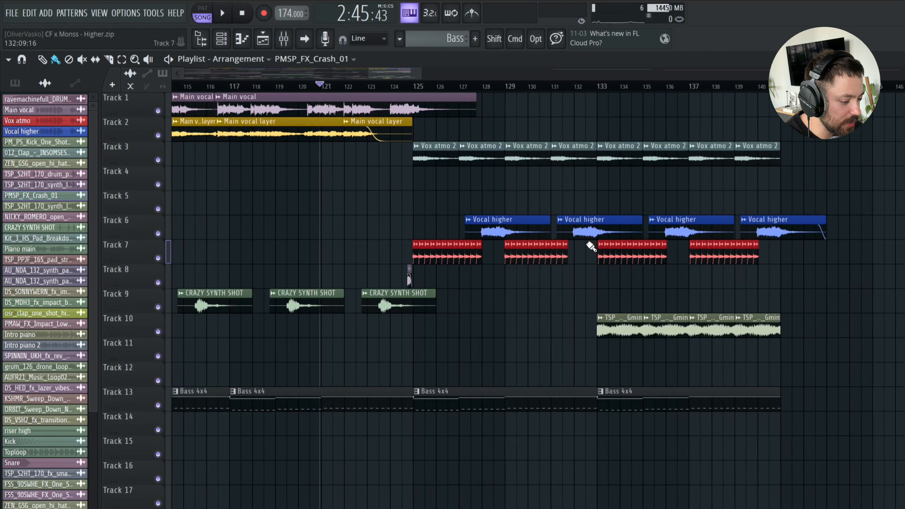
pyautogui.scroll(1, 669, 384)
# Audition the synth_lead_rave_strings_Gmin clip at bar 133 on Track 10 with the Playback tool
pyautogui.scroll(-2, 669, 384)
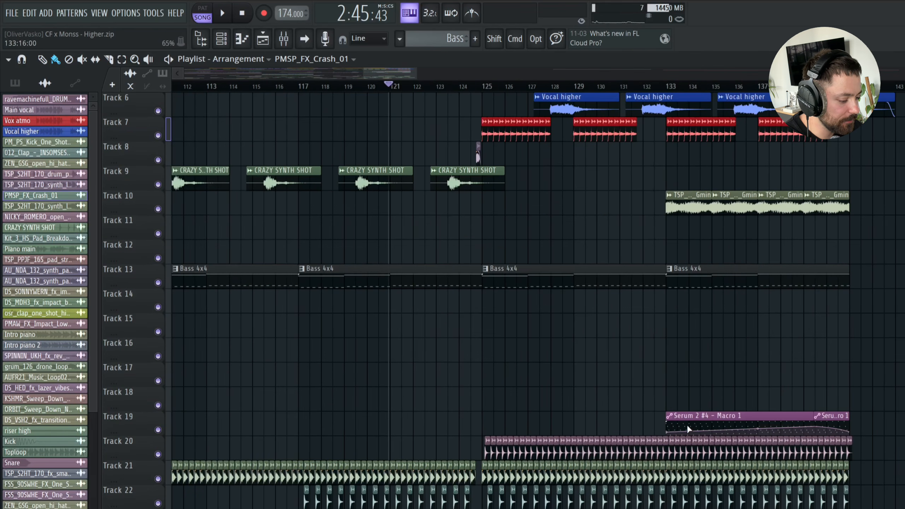
pyautogui.scroll(2, 749, 321)
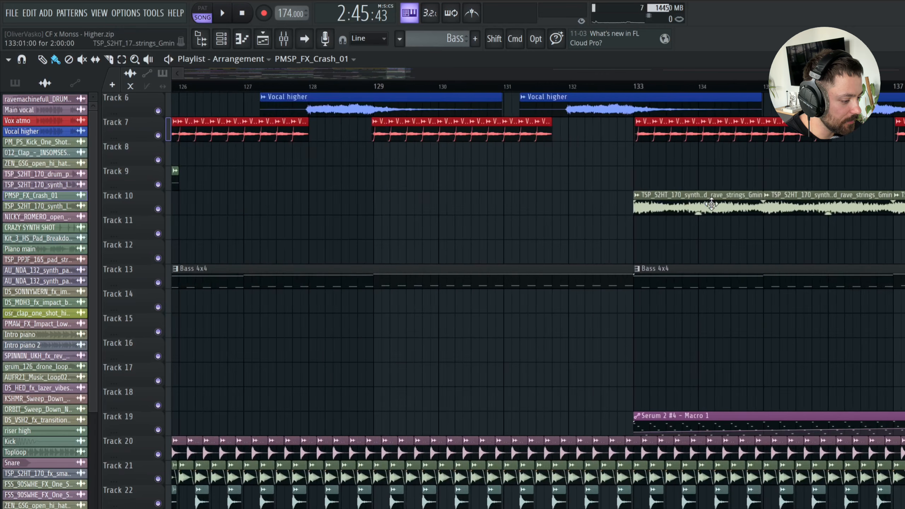
pyautogui.scroll(-1, 711, 204)
pyautogui.click(148, 59)
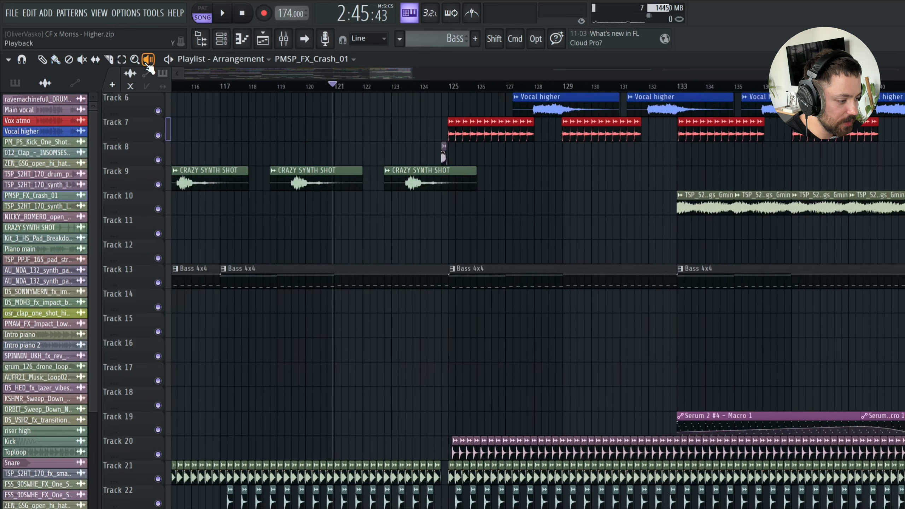
pyautogui.click(680, 208)
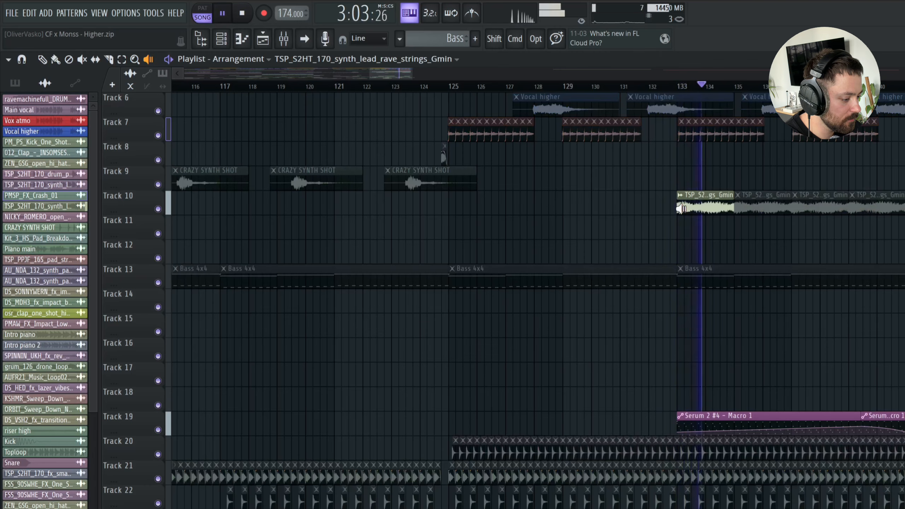
# Move the TSP_S2HT_170_synth_lead_spikey_Gmin clip from bar 125 on Track 35 to bar 149 on Track 36
pyautogui.scroll(-5, 662, 289)
pyautogui.scroll(5, 561, 181)
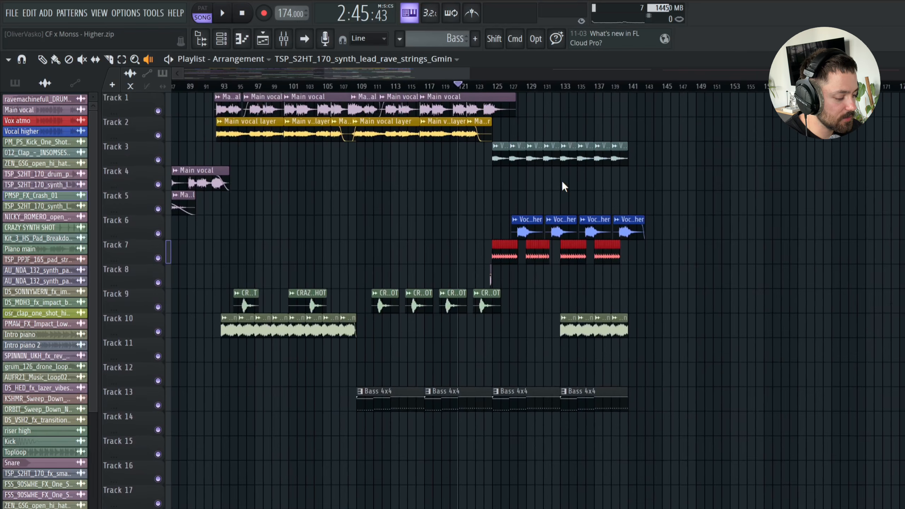
pyautogui.scroll(-7, 561, 181)
pyautogui.scroll(-5, 562, 183)
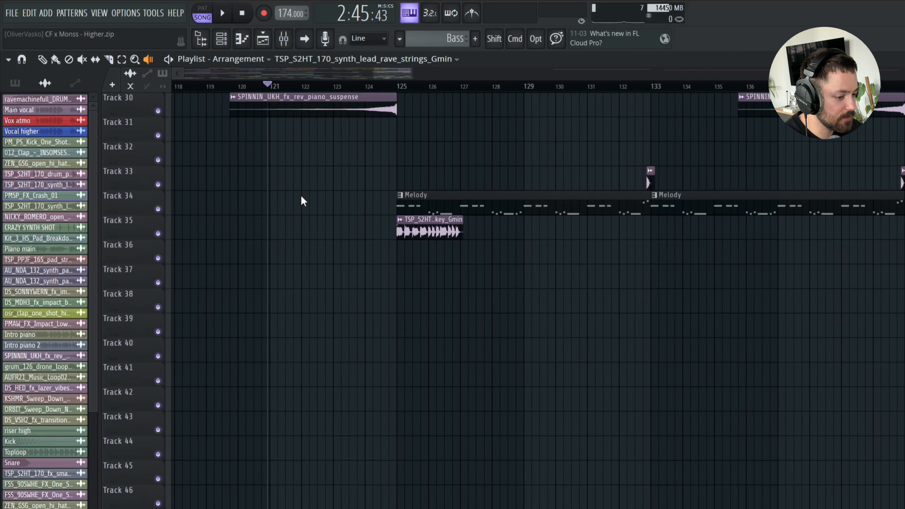
pyautogui.scroll(3, 383, 277)
pyautogui.moveTo(352, 296); pyautogui.dragTo(900, 331)
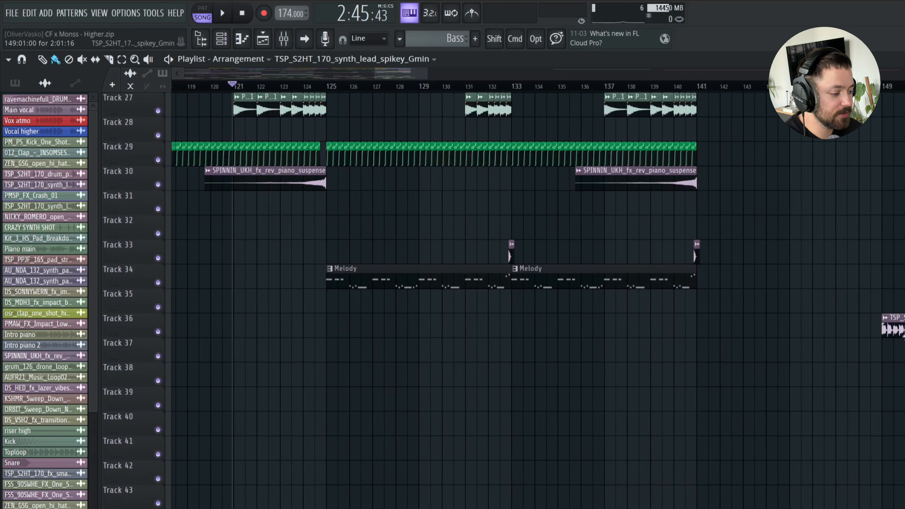
# Play the arrangement from just before bar 125 with the Melody pattern on Track 34, and stop playback
pyautogui.scroll(-3, 900, 332)
pyautogui.scroll(3, 489, 257)
pyautogui.scroll(-3, 489, 257)
pyautogui.click(307, 86)
pyautogui.press('space')
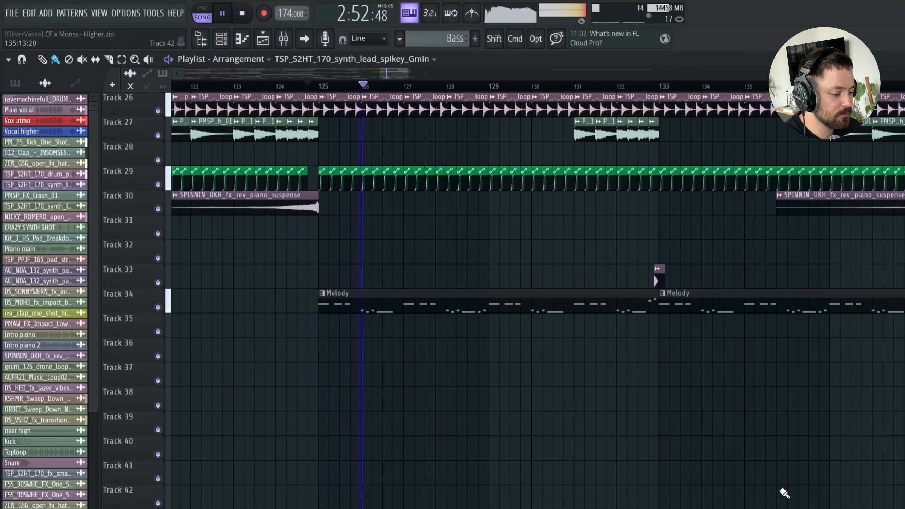
pyautogui.scroll(2, 786, 493)
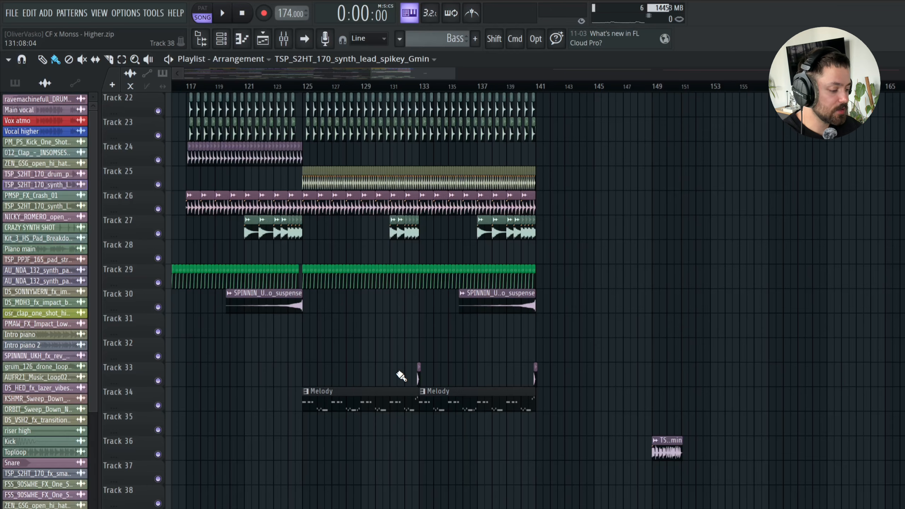
# Check the sample settings of the synth_lead_spikey_Gmin clip at bar 149 on Track 36, and close them
pyautogui.scroll(3, 528, 431)
pyautogui.hscroll(4, 529, 431)
pyautogui.scroll(-3, 528, 431)
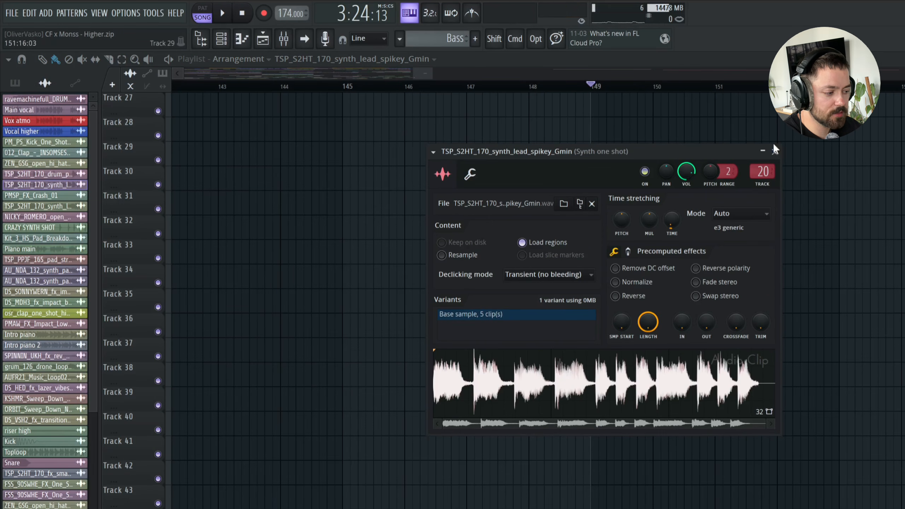
pyautogui.click(774, 152)
# View the notes of the Melody pattern at bar 133 in the piano roll, and return to the playlist
pyautogui.scroll(-4, 541, 279)
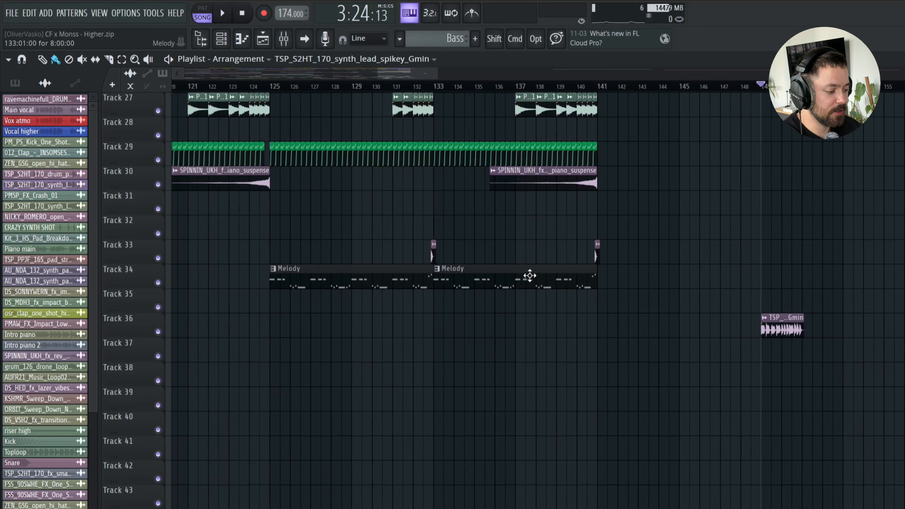
pyautogui.doubleClick(479, 276)
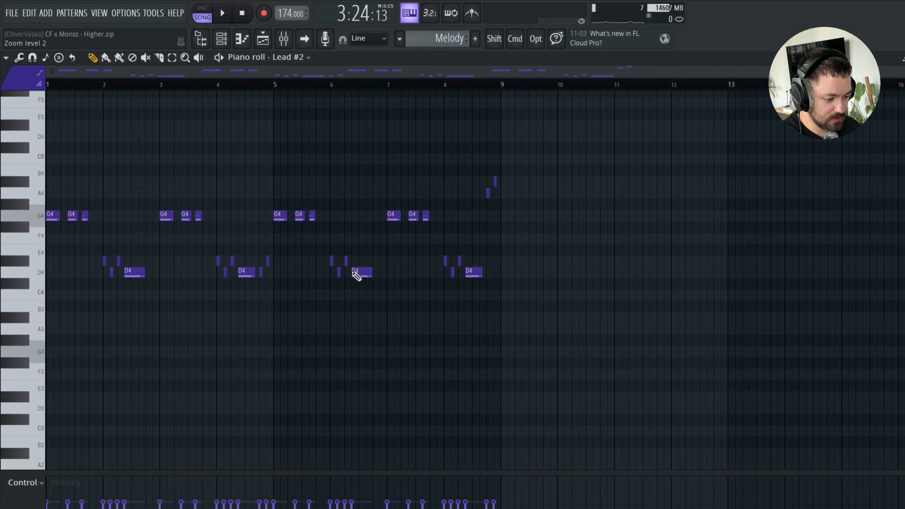
pyautogui.press('F7')
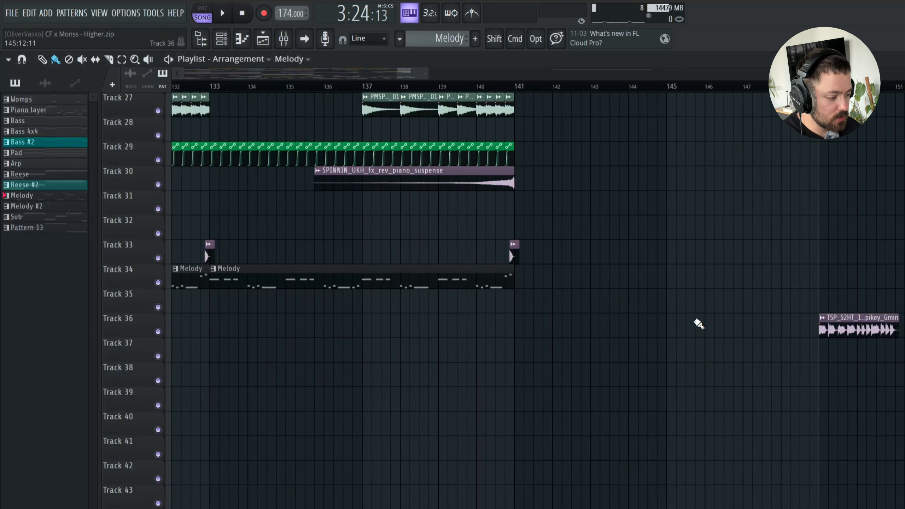
# Inspect the Lead #2 channel's Serum 2 patch LD - One, and close the plugin and the channel rack
pyautogui.scroll(2, 697, 323)
pyautogui.scroll(-2, 798, 307)
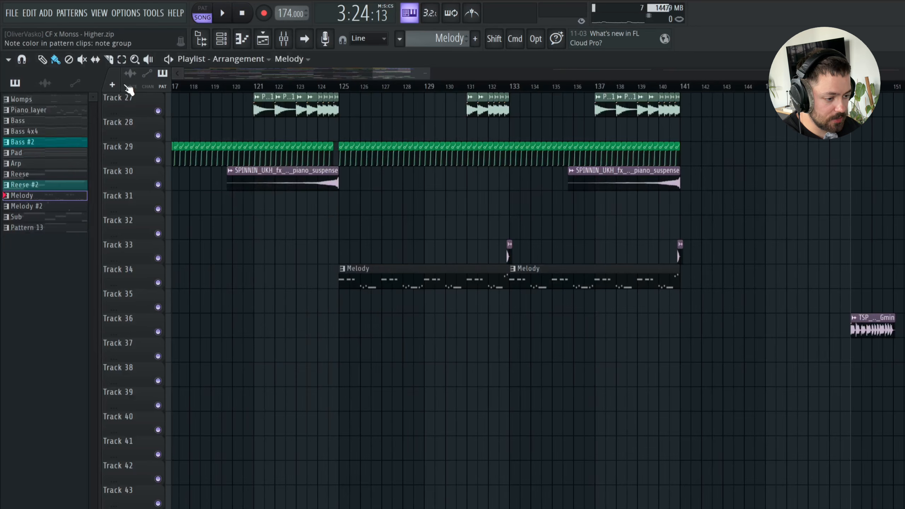
pyautogui.click(221, 38)
pyautogui.click(526, 153)
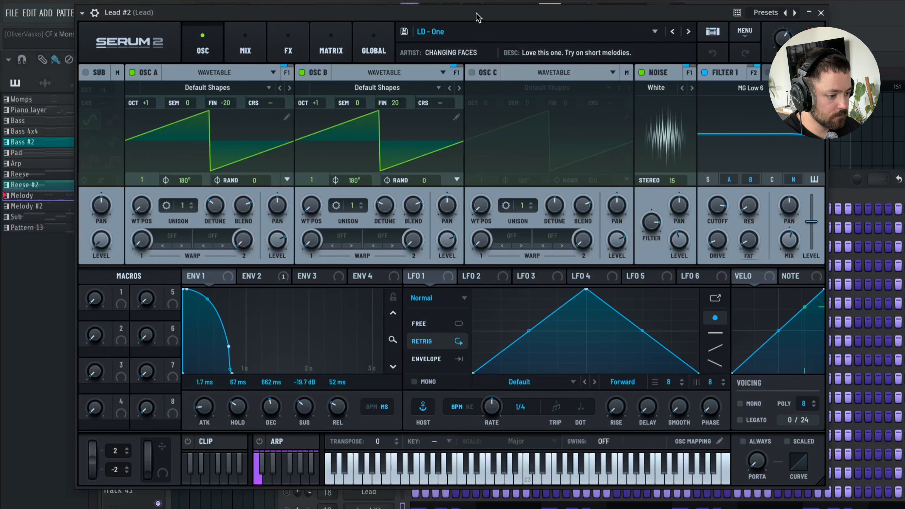
pyautogui.moveTo(477, 12); pyautogui.dragTo(532, 85)
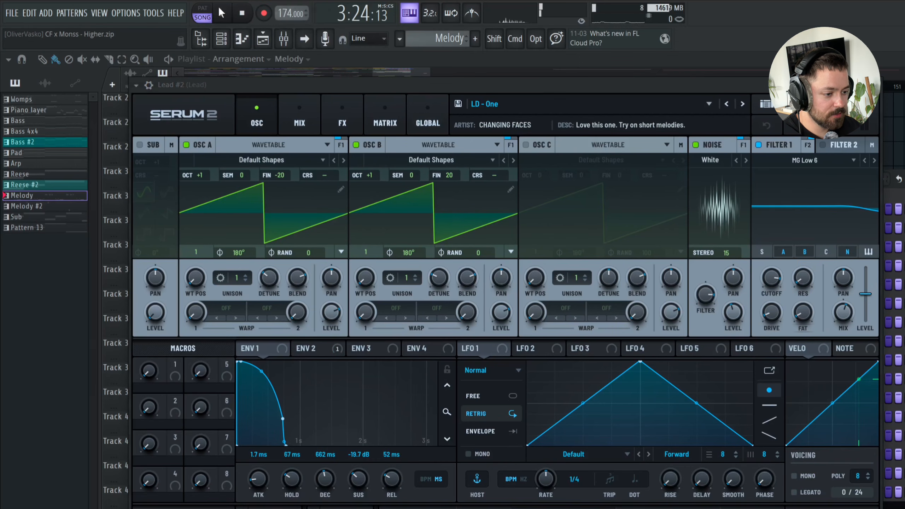
pyautogui.click(243, 14)
pyautogui.moveTo(375, 85); pyautogui.dragTo(354, 58)
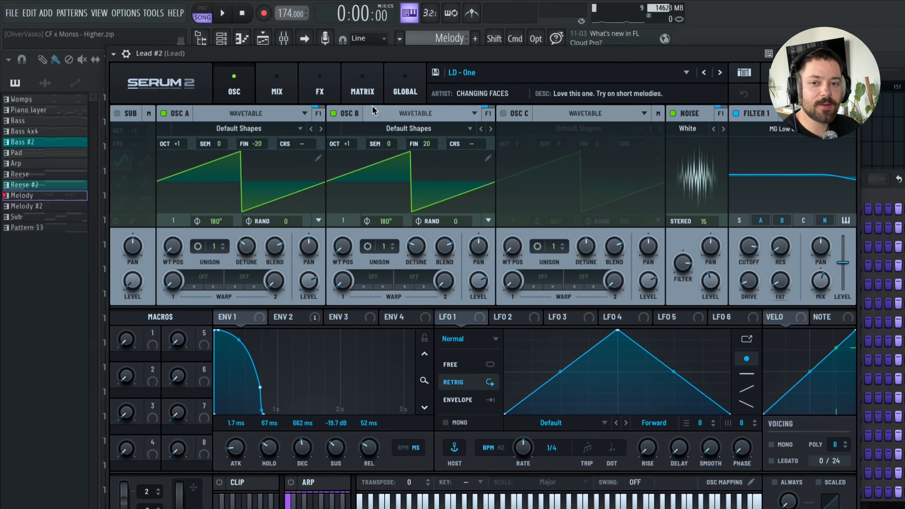
pyautogui.press('Escape')
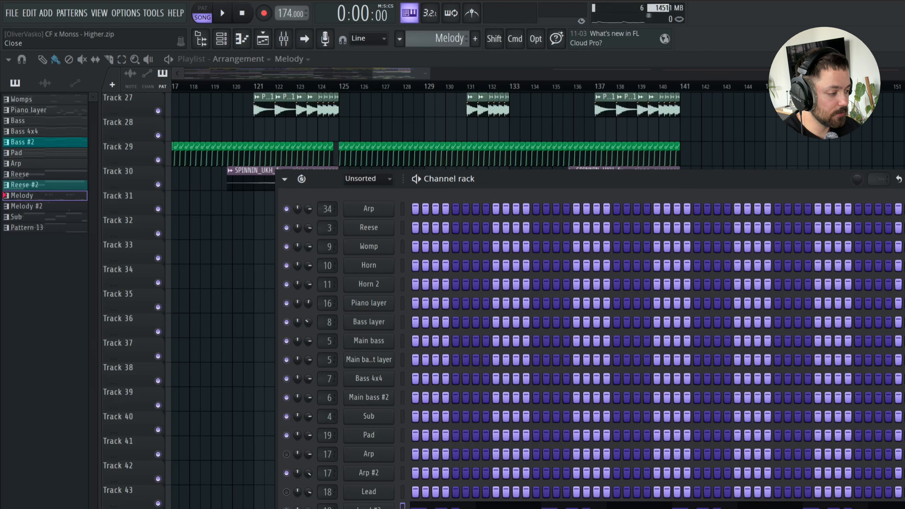
pyautogui.press('Escape')
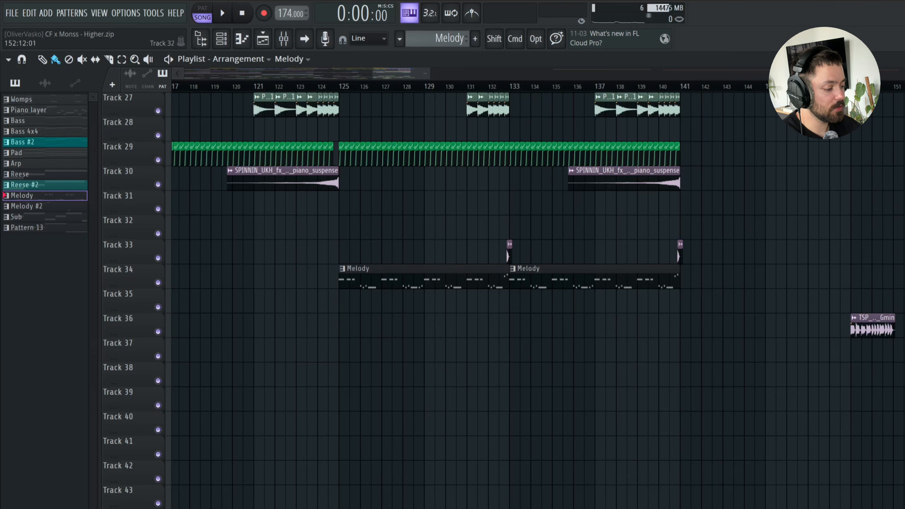
# Compare the spikey lead clip at bar 149 on Track 36 with the Melody patterns on Track 34
pyautogui.scroll(-2, 869, 323)
pyautogui.keyDown('ctrl'); pyautogui.scroll(4, 869, 324); pyautogui.keyUp('ctrl')
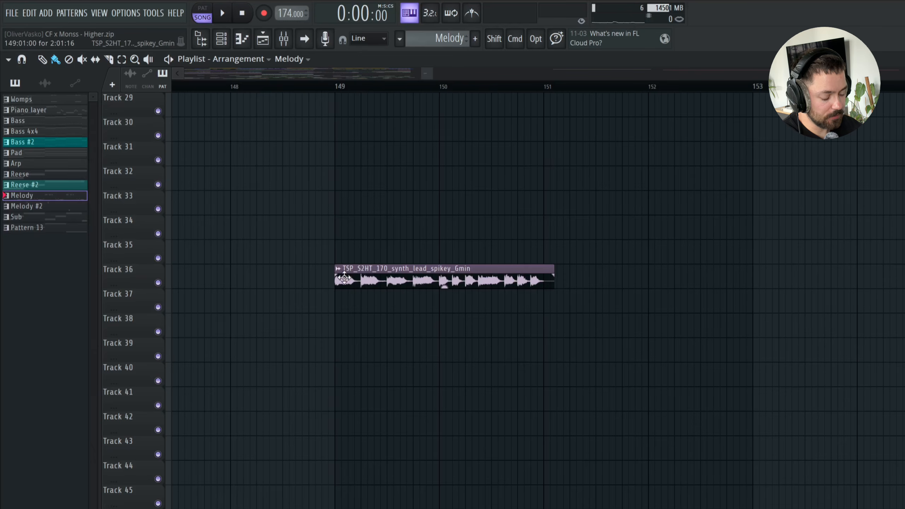
pyautogui.keyDown('ctrl'); pyautogui.scroll(-5, 345, 280); pyautogui.keyUp('ctrl')
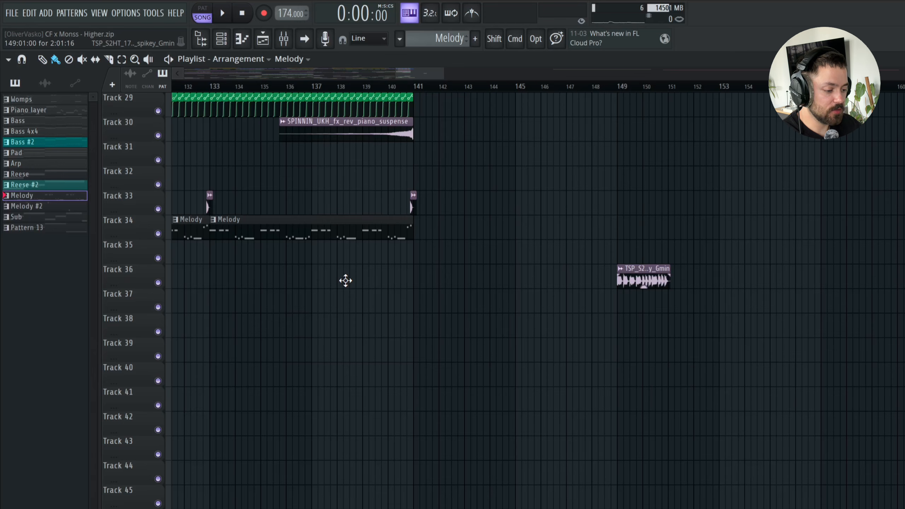
pyautogui.keyDown('ctrl'); pyautogui.scroll(3, 345, 280); pyautogui.keyUp('ctrl')
pyautogui.scroll(3, 353, 283)
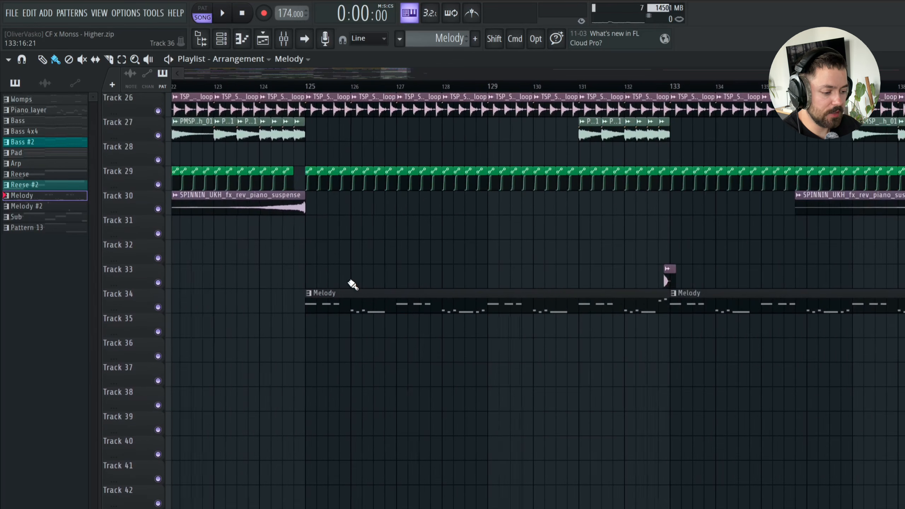
pyautogui.keyDown('ctrl'); pyautogui.scroll(-3, 346, 307); pyautogui.keyUp('ctrl')
pyautogui.scroll(-2, 346, 307)
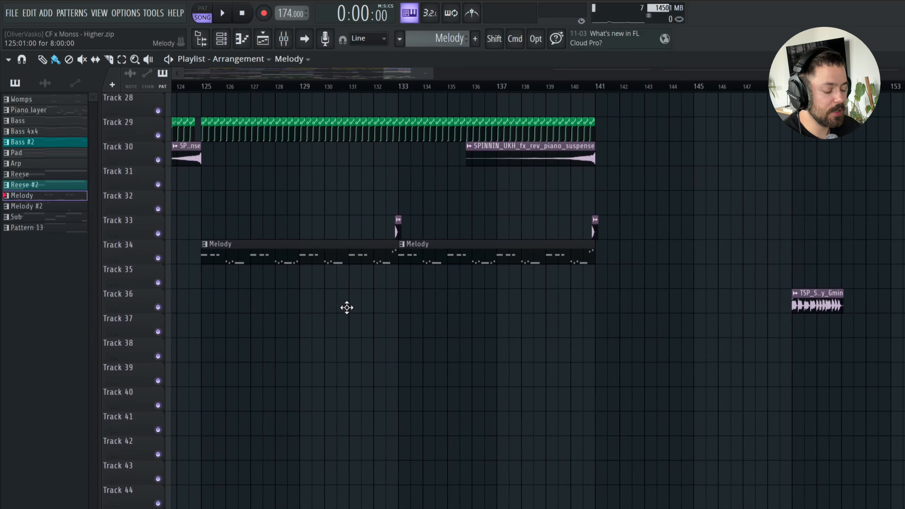
pyautogui.keyDown('ctrl'); pyautogui.scroll(3, 347, 307); pyautogui.keyUp('ctrl')
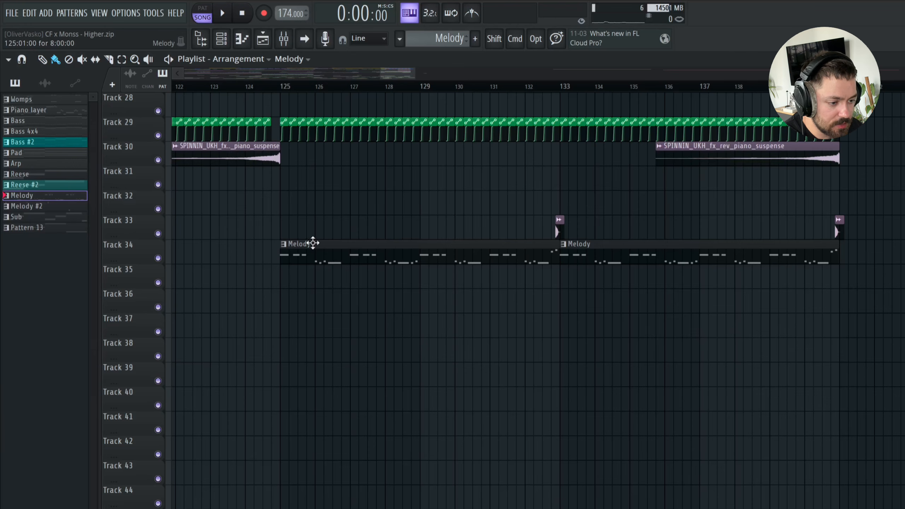
# Reopen the Lead #2 channel's Serum 2 patch from the channel rack, and close the plugin window
pyautogui.click(221, 39)
pyautogui.click(378, 491)
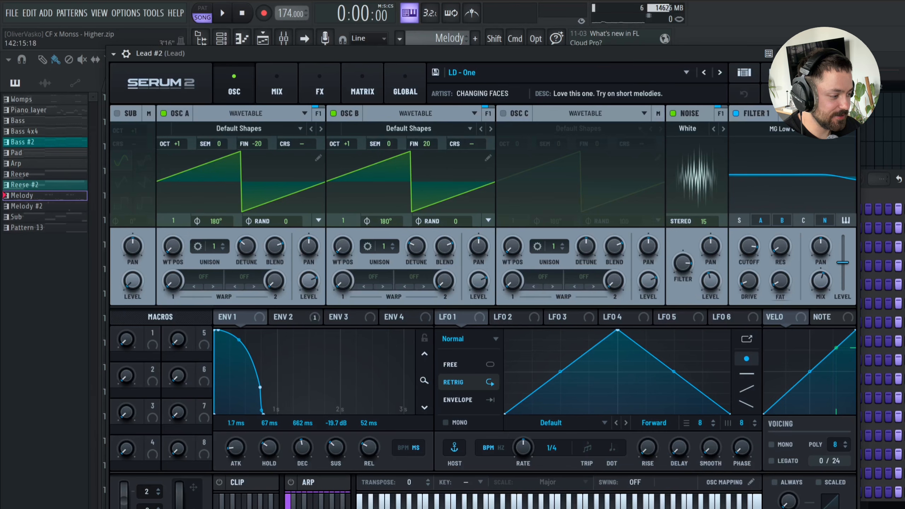
pyautogui.press('Escape')
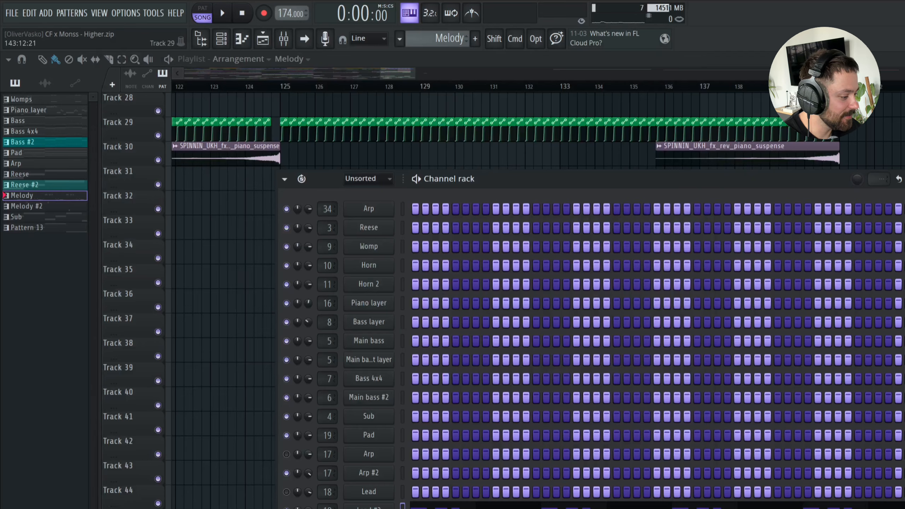
# Close the channel rack, view the notes of the Piano layer pattern at bar 33 in the piano roll, and return to the playlist
pyautogui.press('Escape')
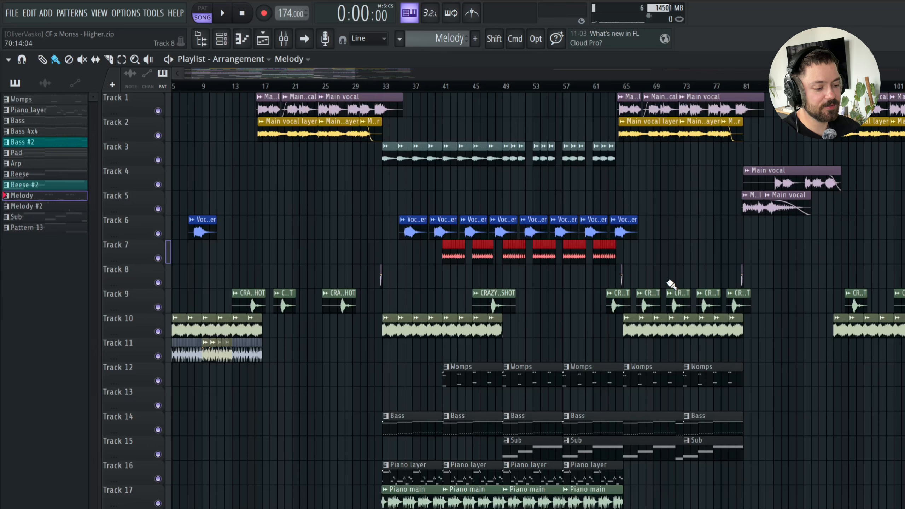
pyautogui.doubleClick(345, 480)
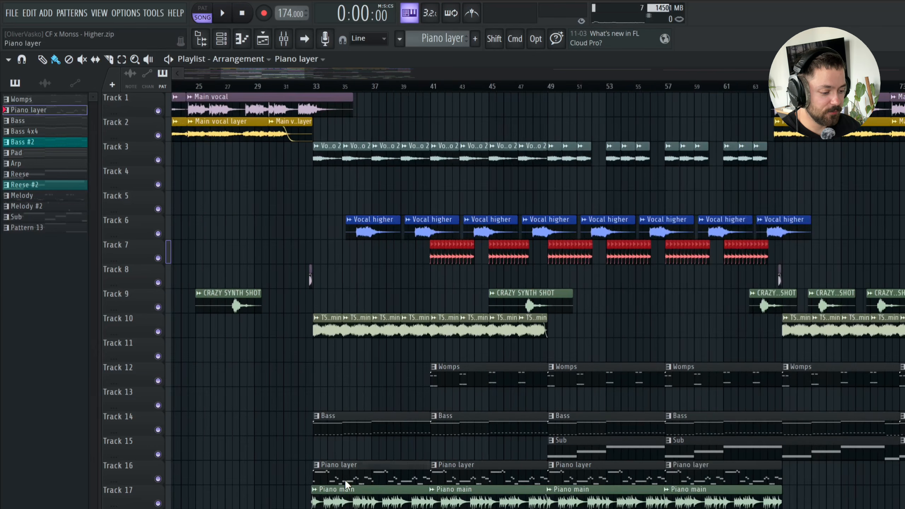
pyautogui.scroll(-3, 315, 378)
pyautogui.scroll(2, 315, 378)
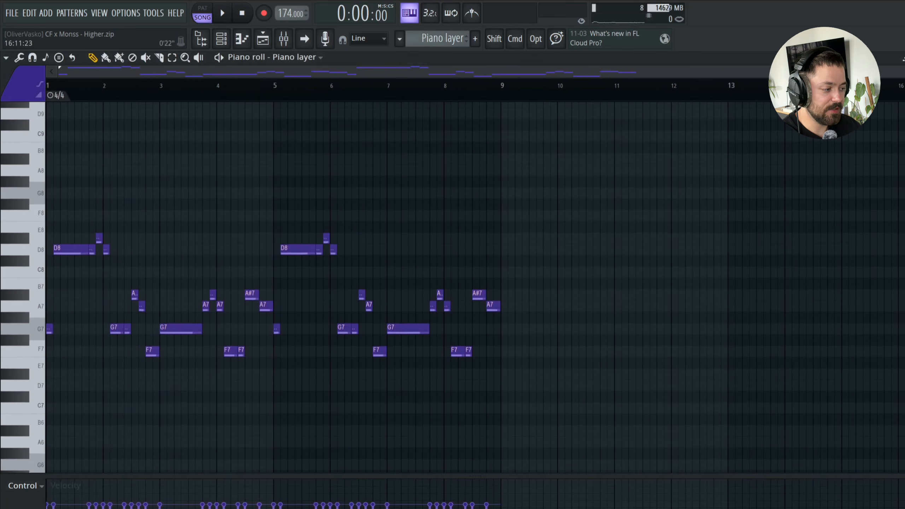
pyautogui.press('Escape')
# Reexamine the Piano layer pattern's notes from its Track 16 clip in the piano roll, and return to an overview of the whole arrangement
pyautogui.scroll(-5, 588, 378)
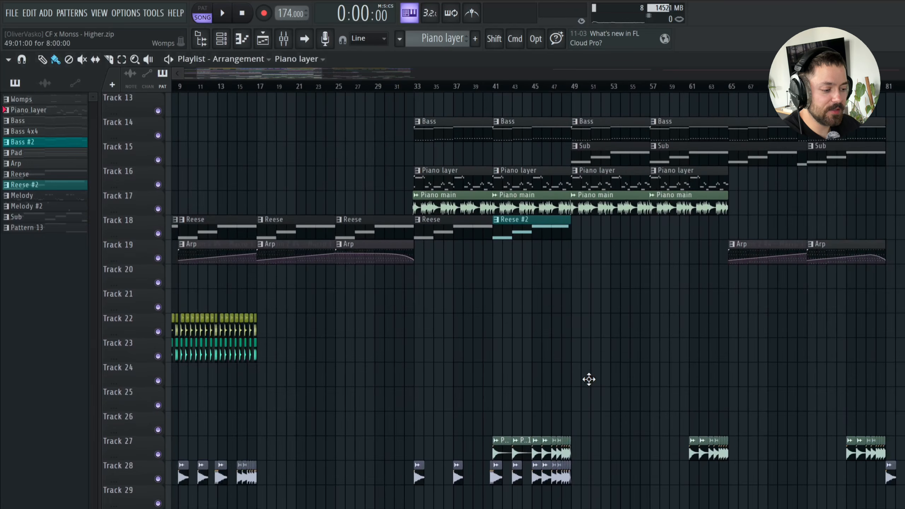
pyautogui.scroll(4, 588, 378)
pyautogui.scroll(-4, 589, 379)
pyautogui.scroll(2, 588, 379)
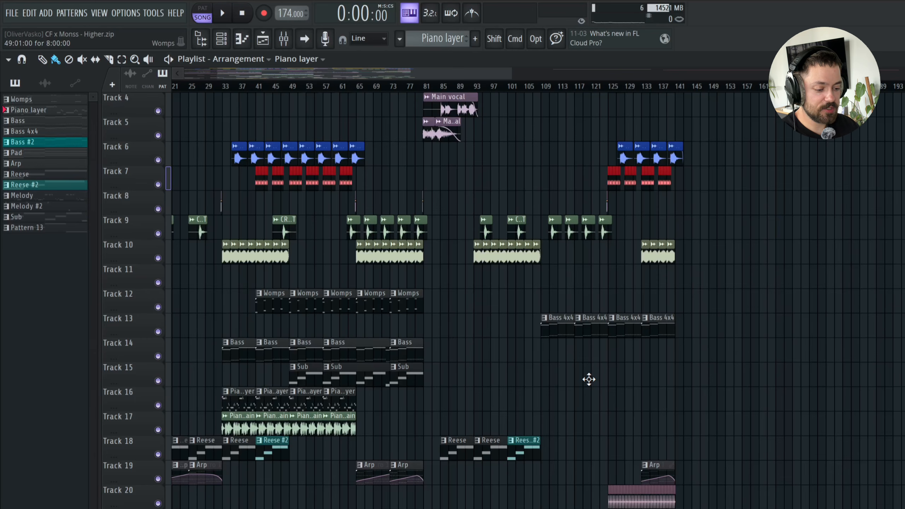
pyautogui.scroll(1, 284, 419)
pyautogui.doubleClick(315, 399)
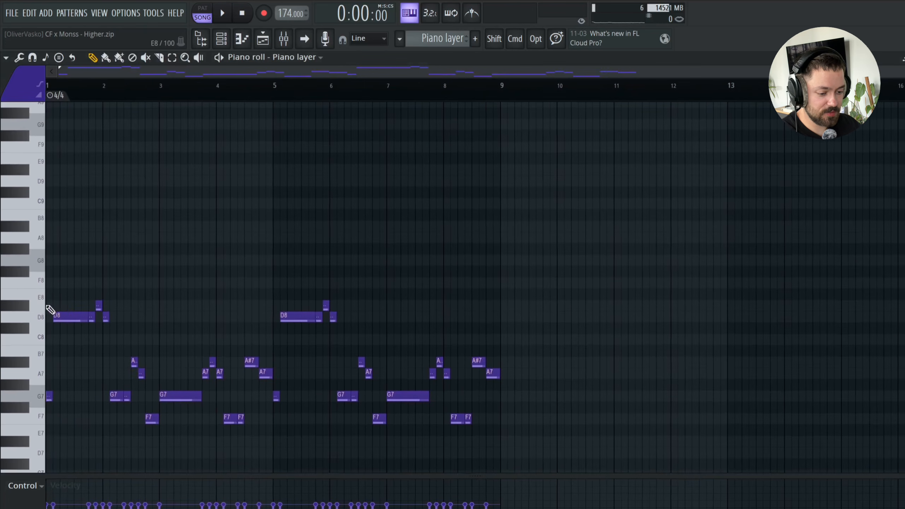
pyautogui.scroll(-6, 400, 283)
pyautogui.scroll(5, 345, 261)
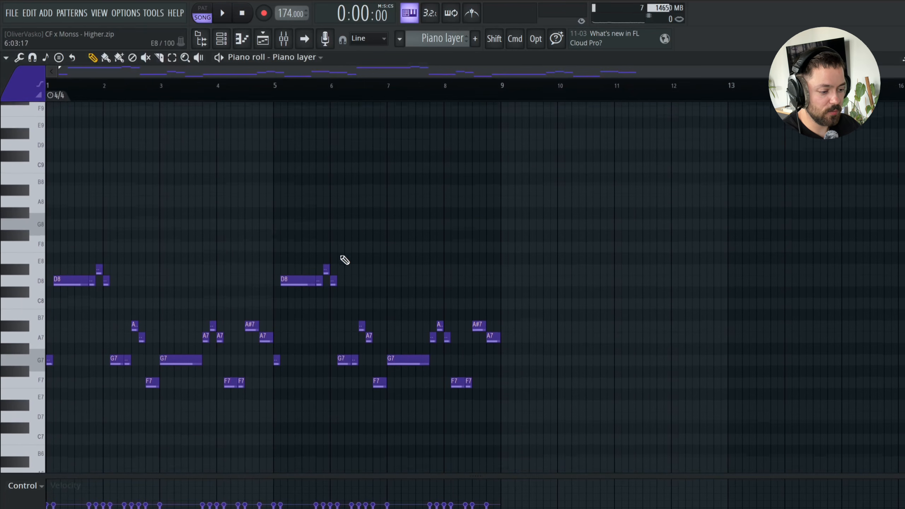
pyautogui.press('F5')
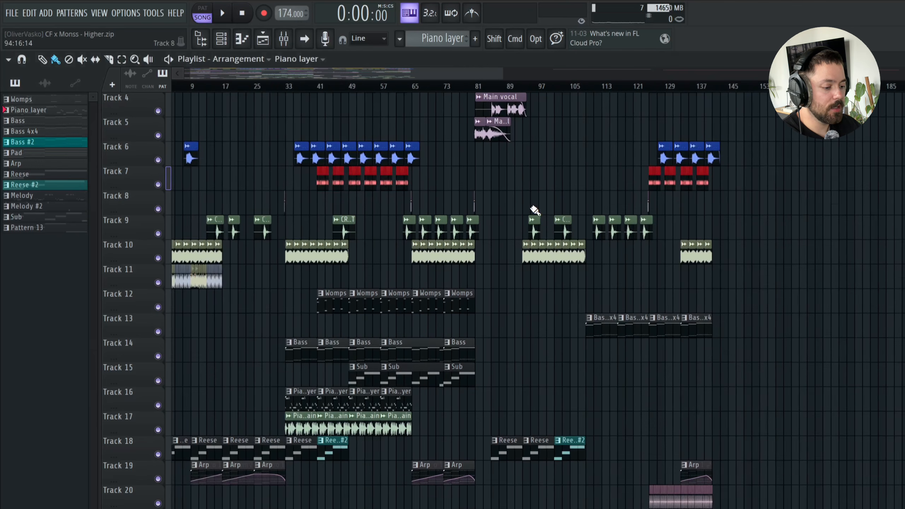
pyautogui.scroll(-3, 535, 211)
pyautogui.scroll(2, 534, 211)
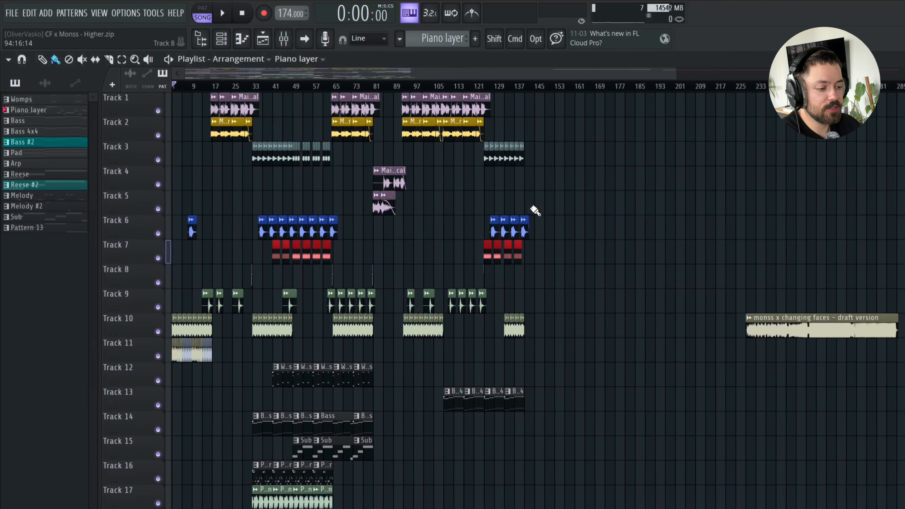